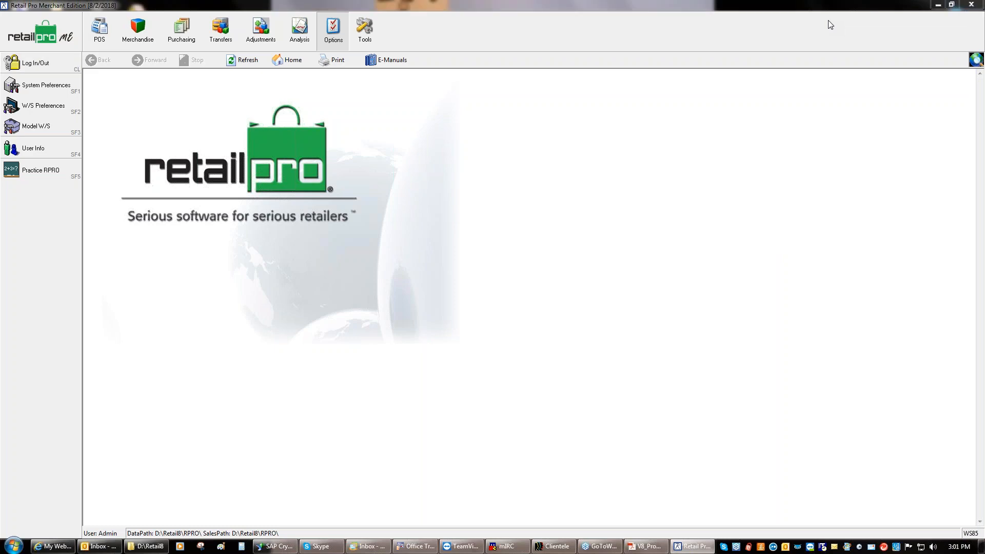
Minimize the Retail Pro window to reveal the Windows desktop shortcuts
left_click(938, 5)
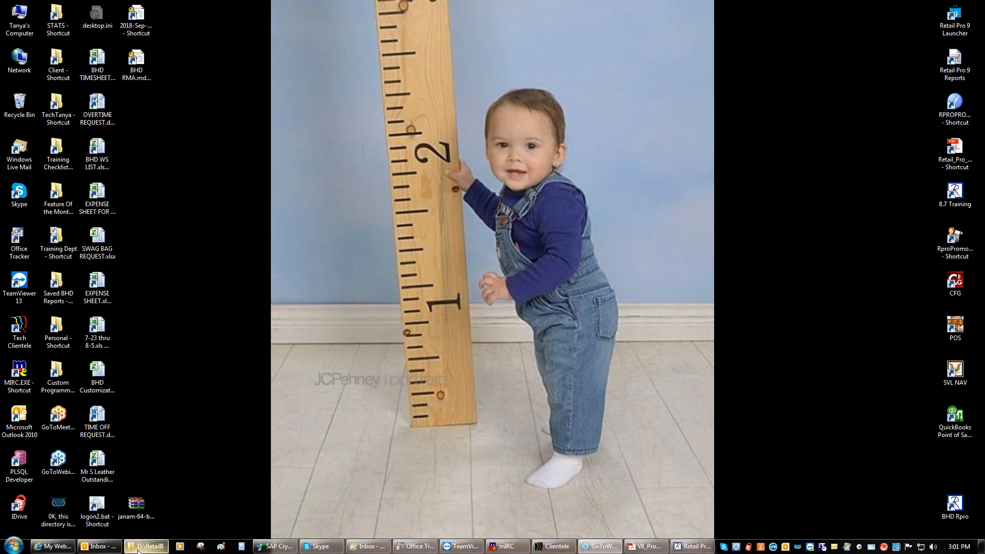
Check in Properties that the 8.7 Training shortcut targets D:\Retail8\Rpro8.exe, then cancel
left_click(955, 194)
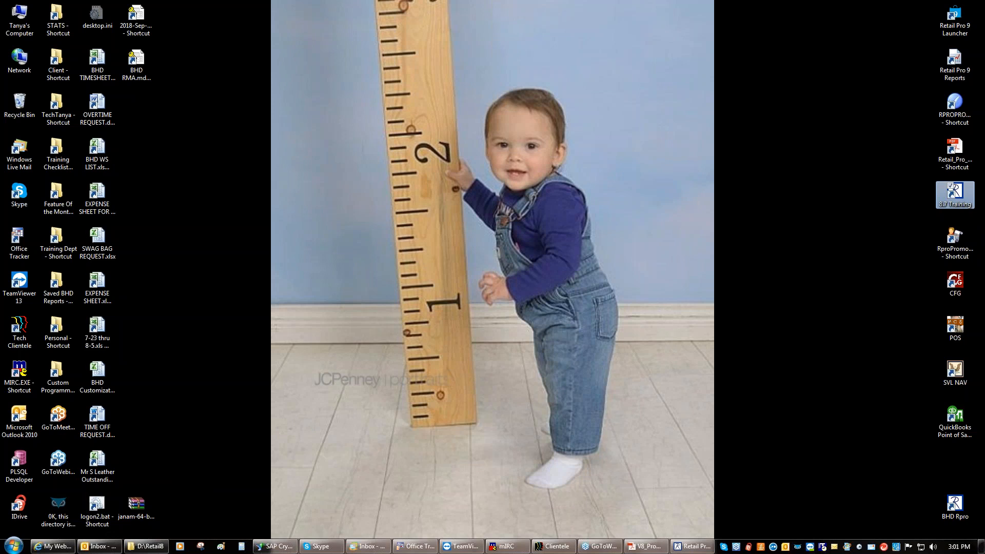
right_click(954, 198)
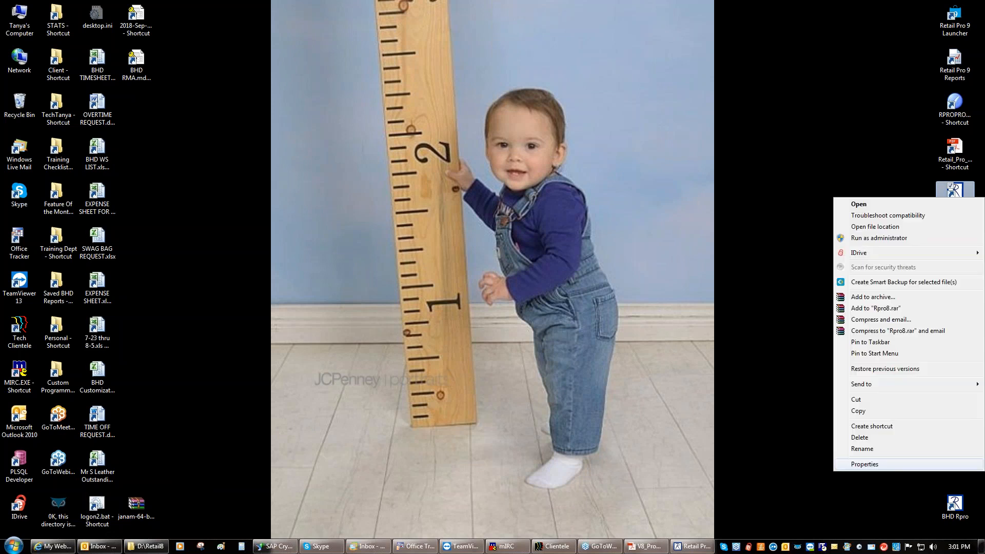
left_click(865, 464)
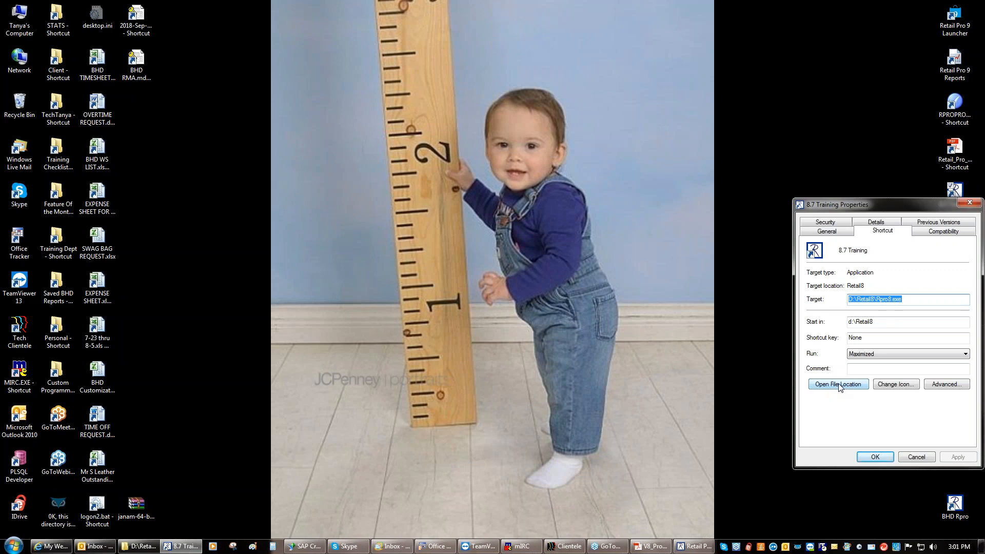
left_click(917, 457)
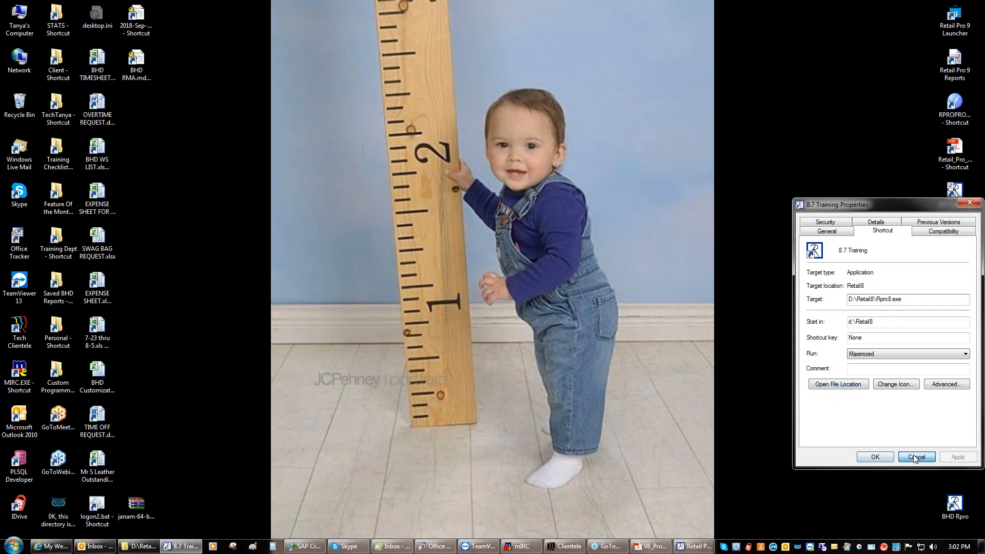
Bring the Retail8 folder window to the centre and open the Rproprom folder
left_click(146, 546)
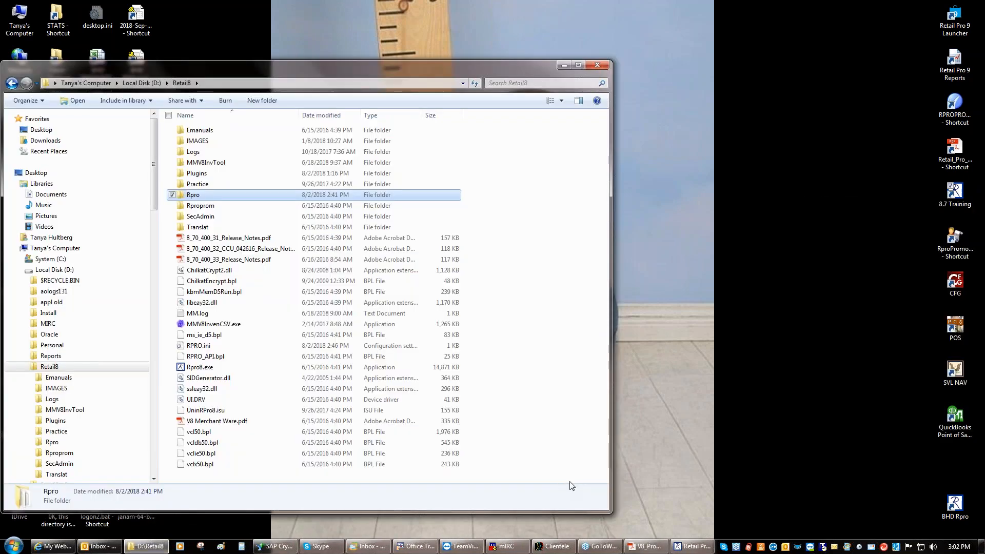
left_click_drag(438, 68, 652, 39)
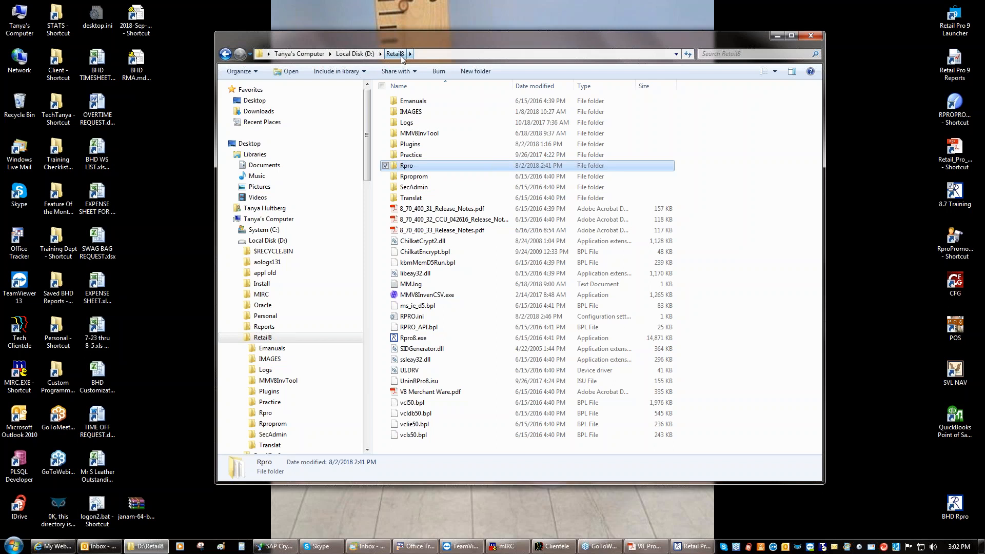
left_click(411, 342)
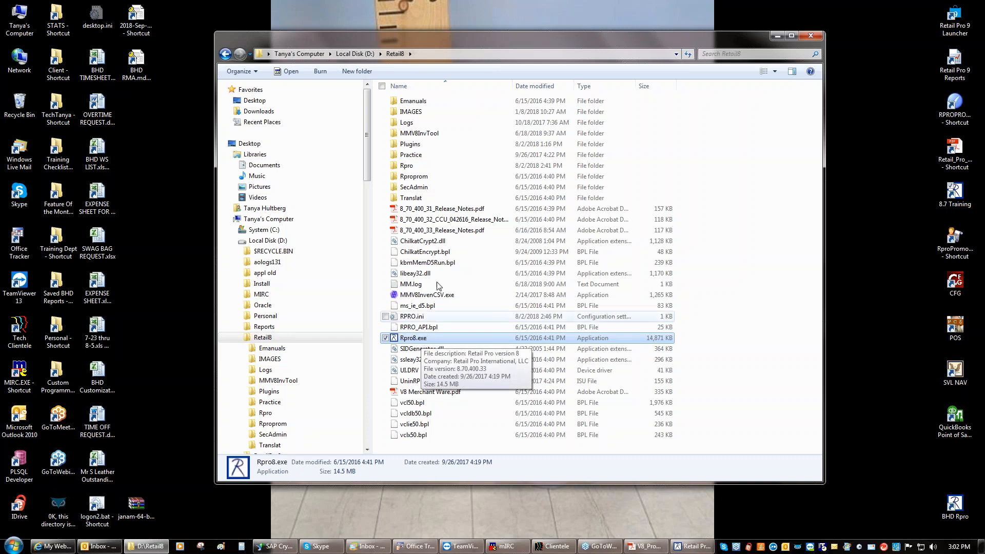
mouse_move(416, 180)
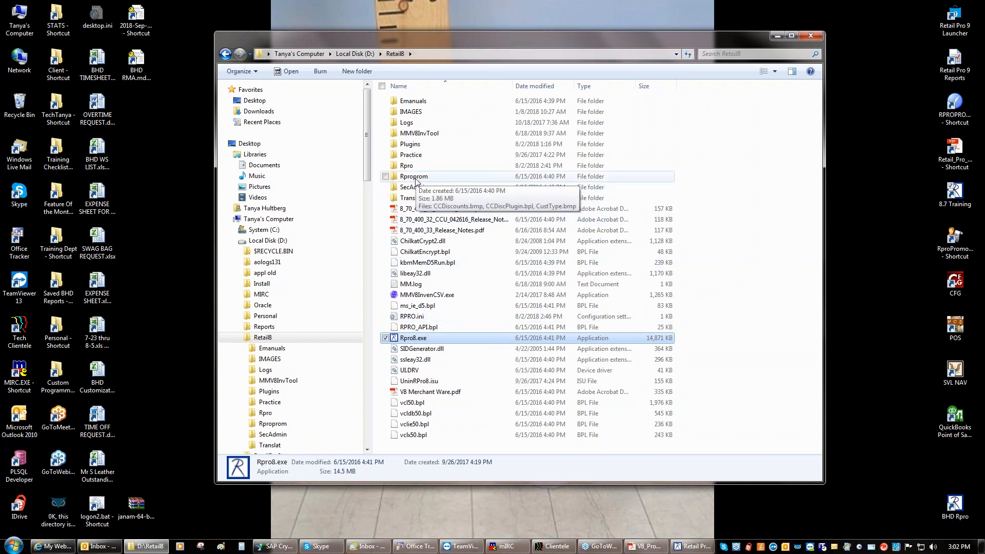
left_click(416, 176)
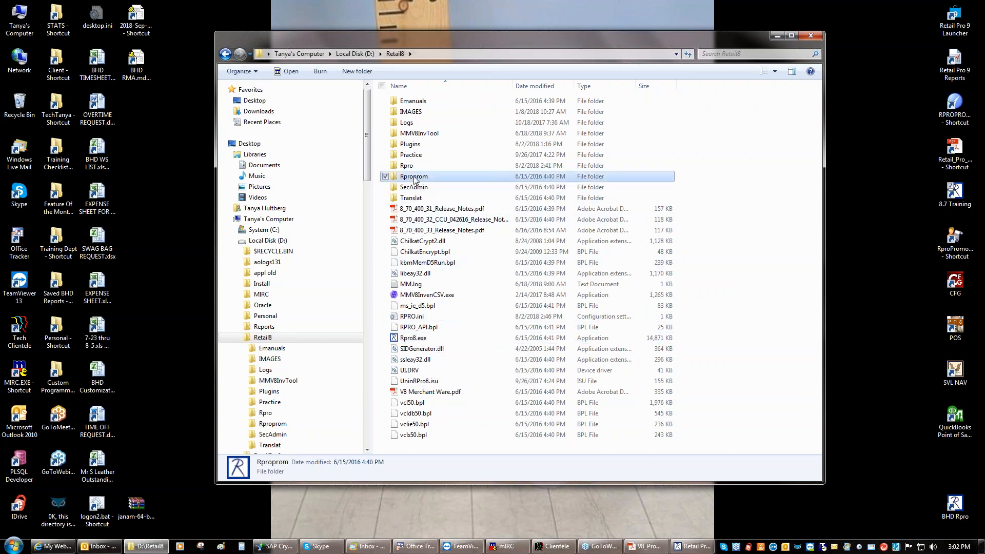
double_click(415, 177)
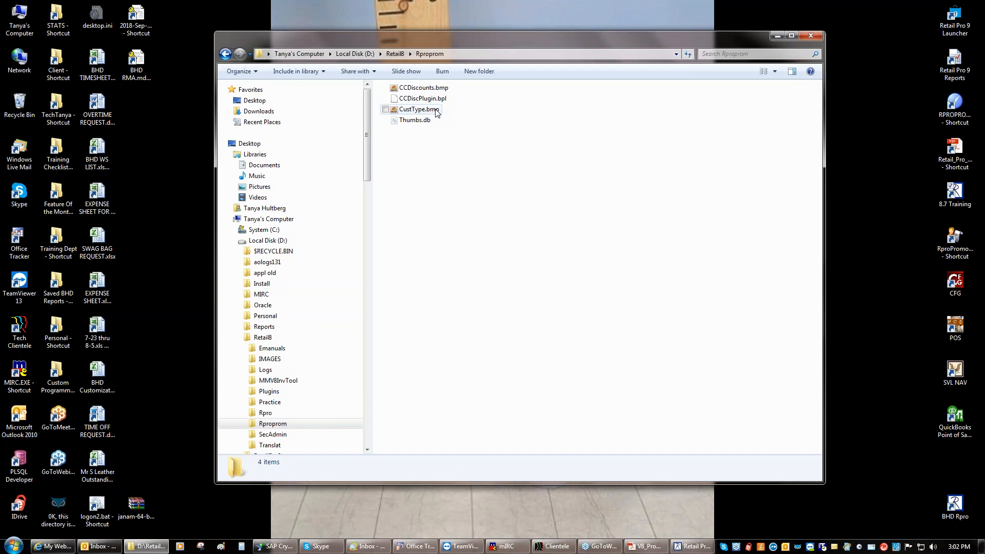
Copy CCDiscounts.bmp, CCDiscPlugin.bpl and CustType.bmp, then go back up to Retail8
left_click(442, 88)
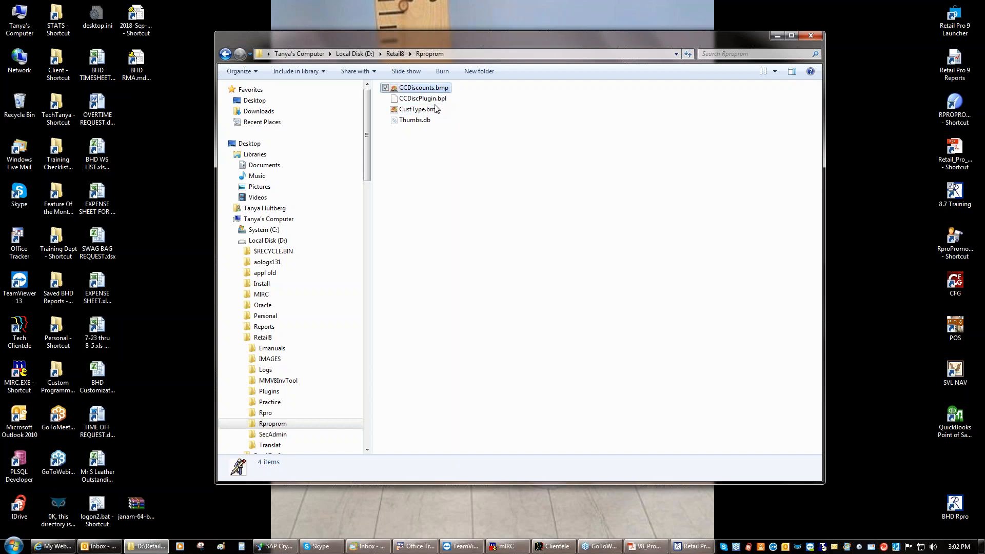
left_click(430, 110, "shift")
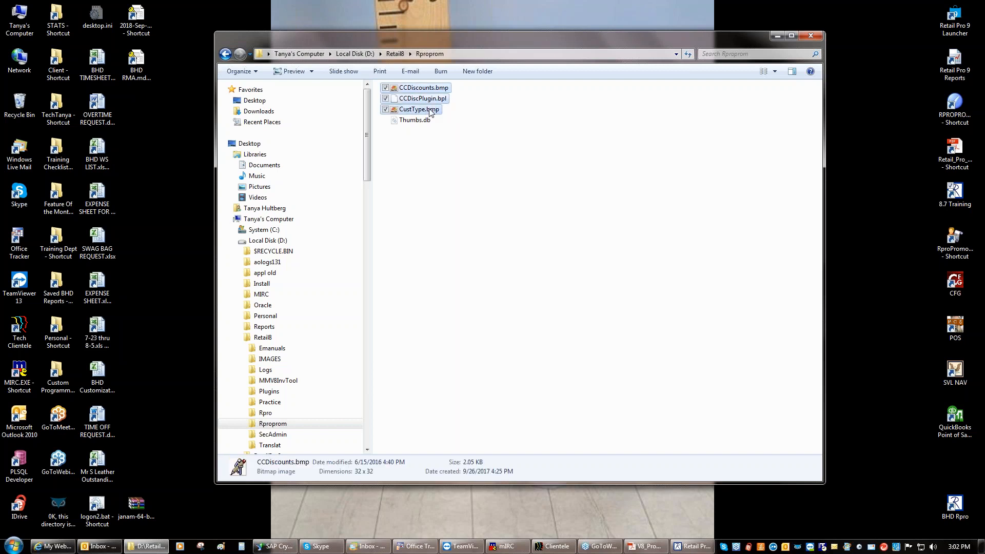
right_click(419, 96)
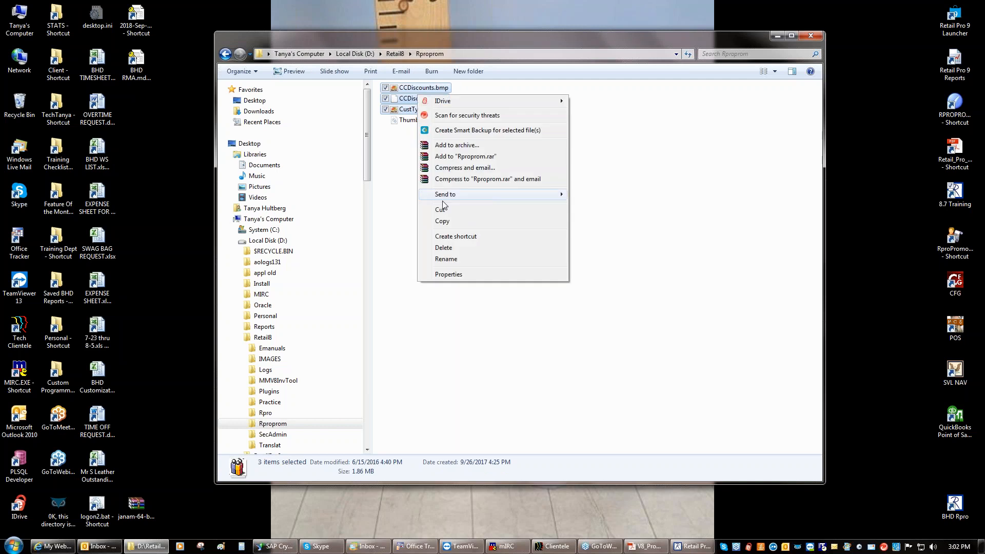
left_click(443, 221)
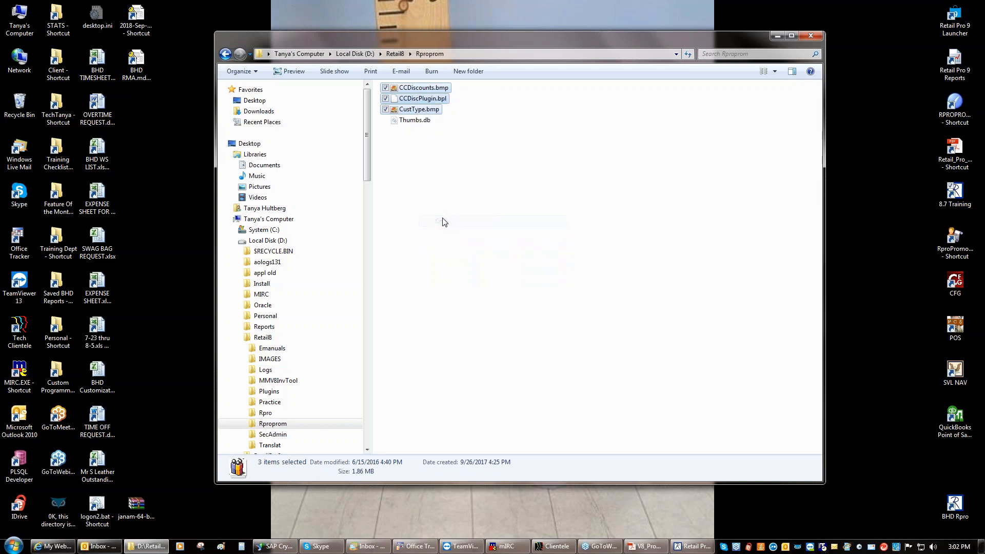
left_click(395, 53)
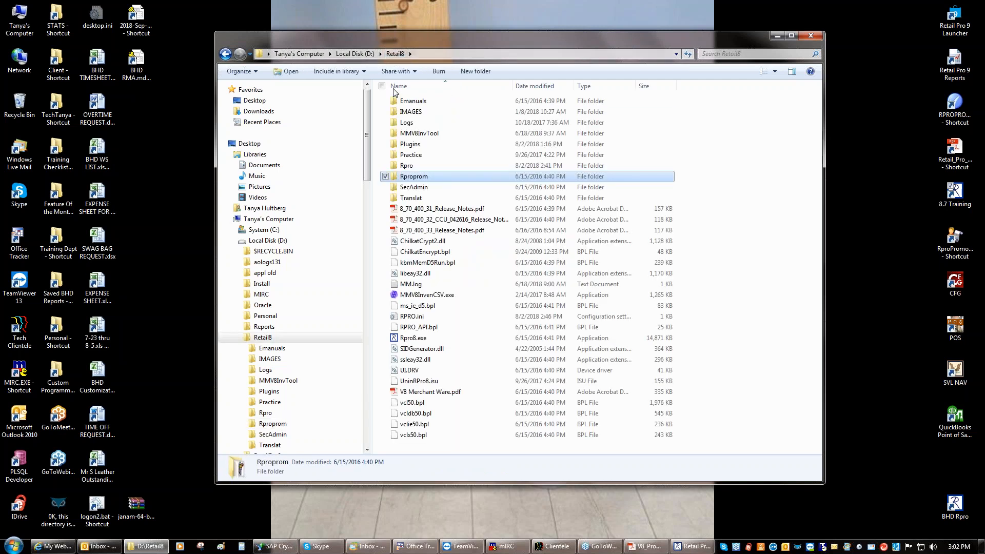
Paste the three files into Plugins, replacing existing copies and skipping the in-use file
double_click(410, 145)
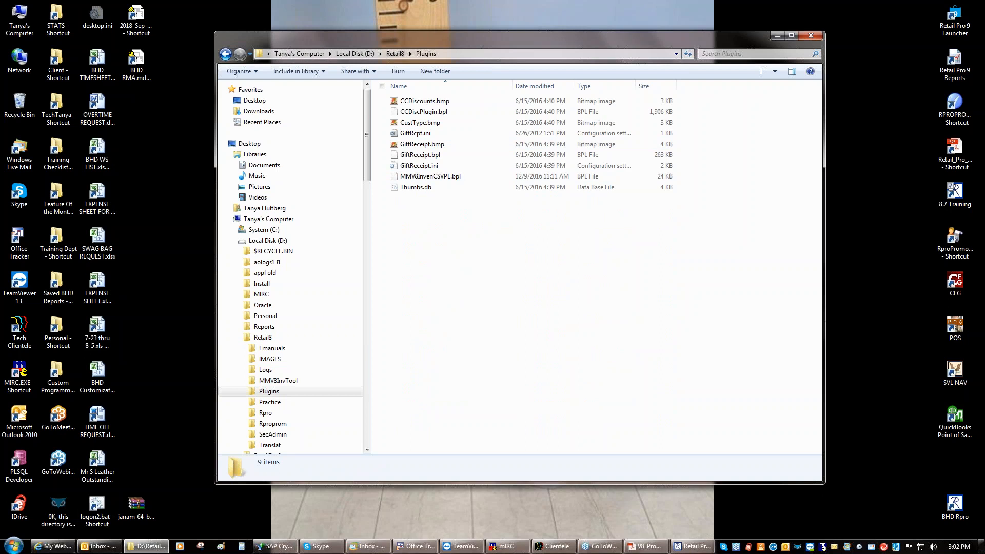
right_click(411, 208)
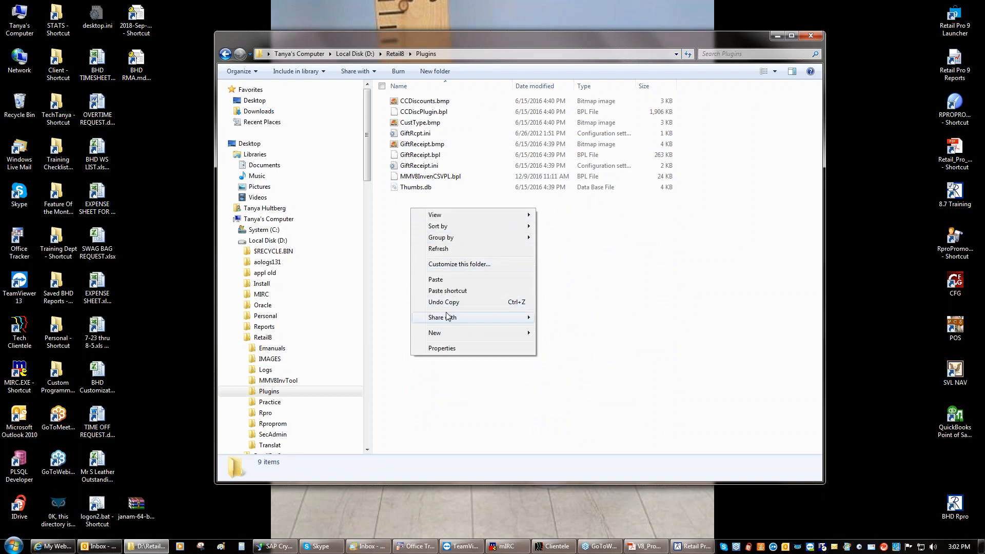
left_click(436, 279)
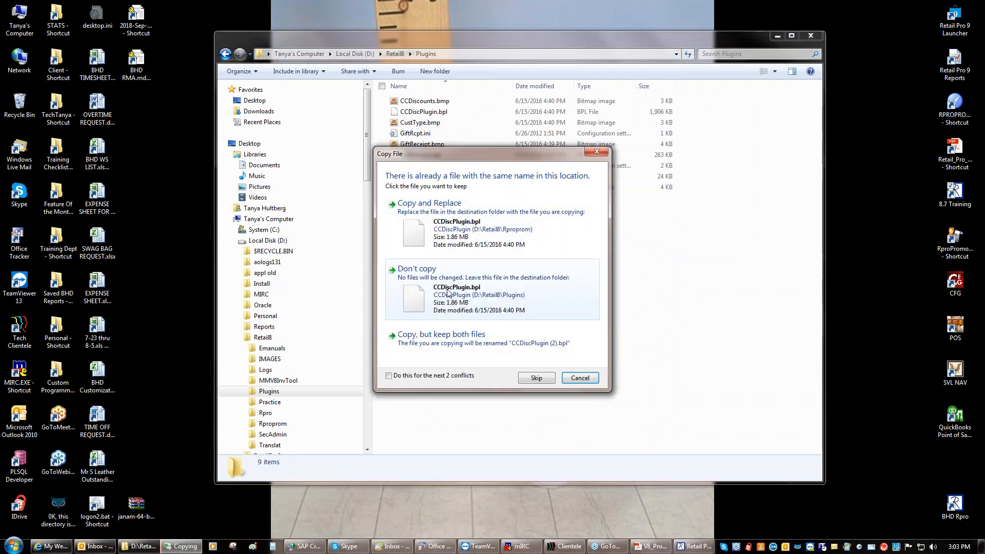
left_click(388, 375)
left_click(460, 224)
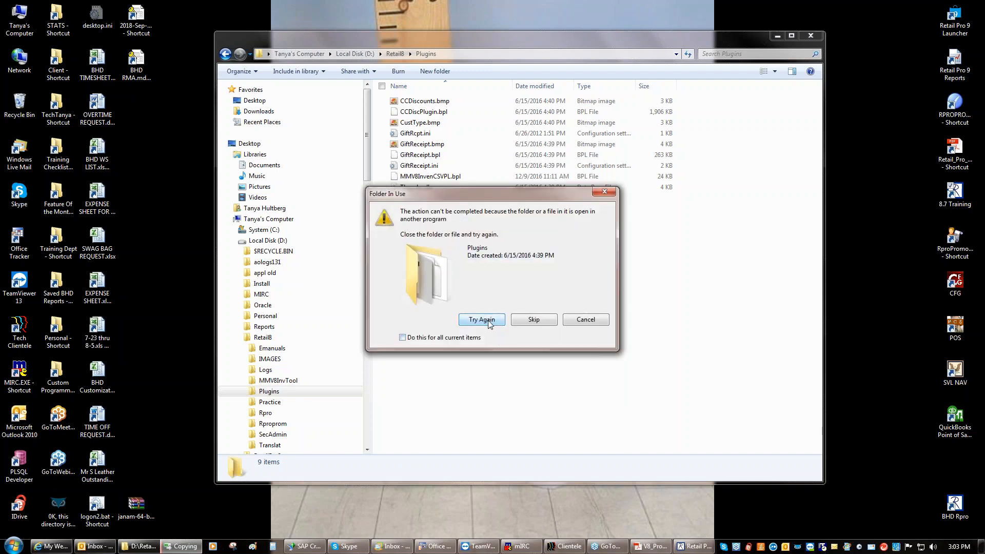
left_click(538, 318)
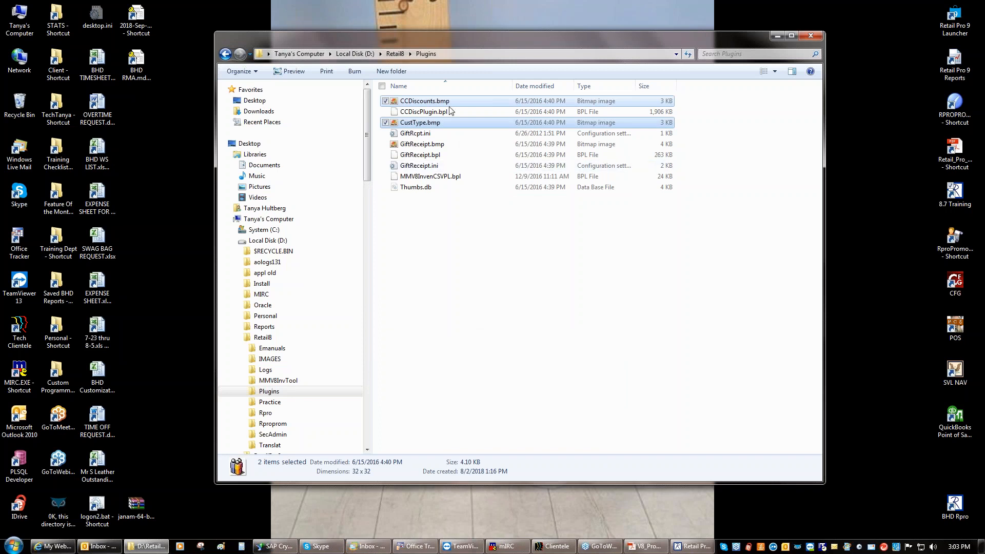
left_click(396, 54)
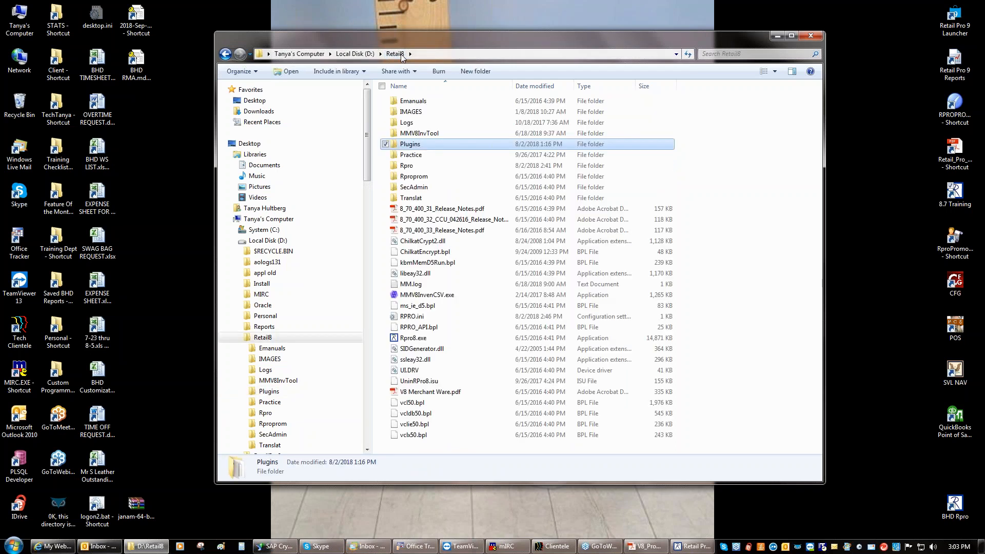
Open the Rpro folder and scroll down to RproPromo.exe
double_click(406, 166)
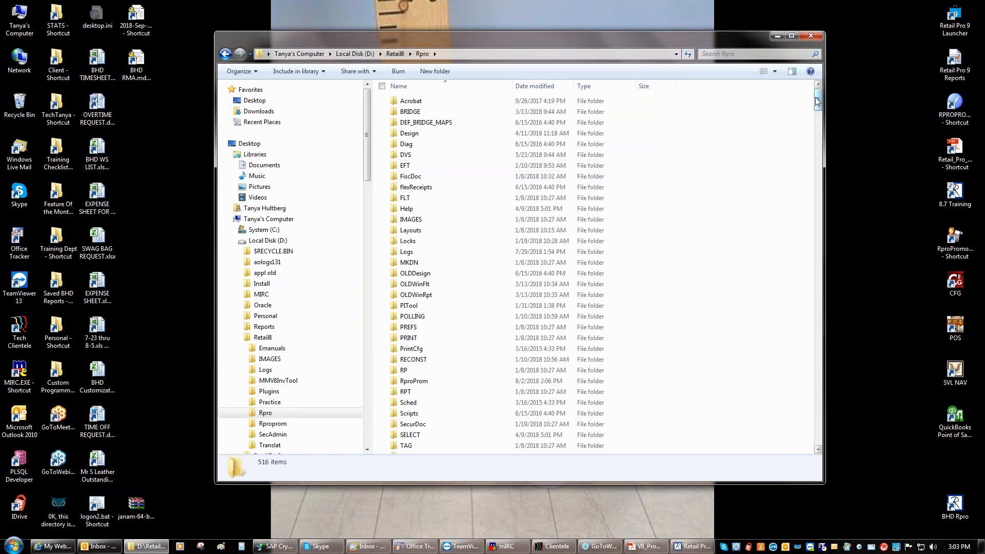
left_click_drag(819, 103, 806, 332)
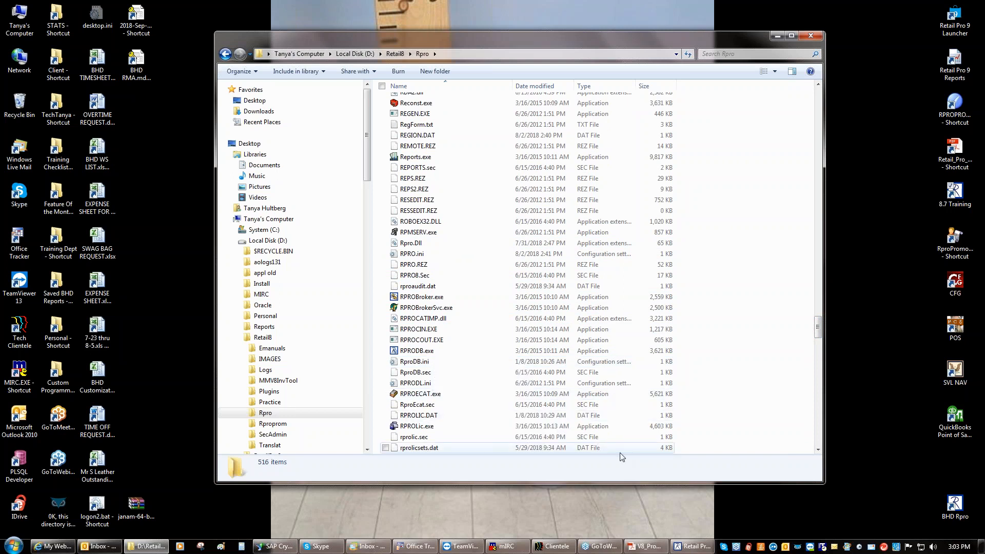
left_click(819, 450)
left_click(819, 450)
left_click(819, 450)
left_click(819, 450)
left_click(819, 450)
left_click(819, 450)
left_click(819, 450)
left_click(819, 450)
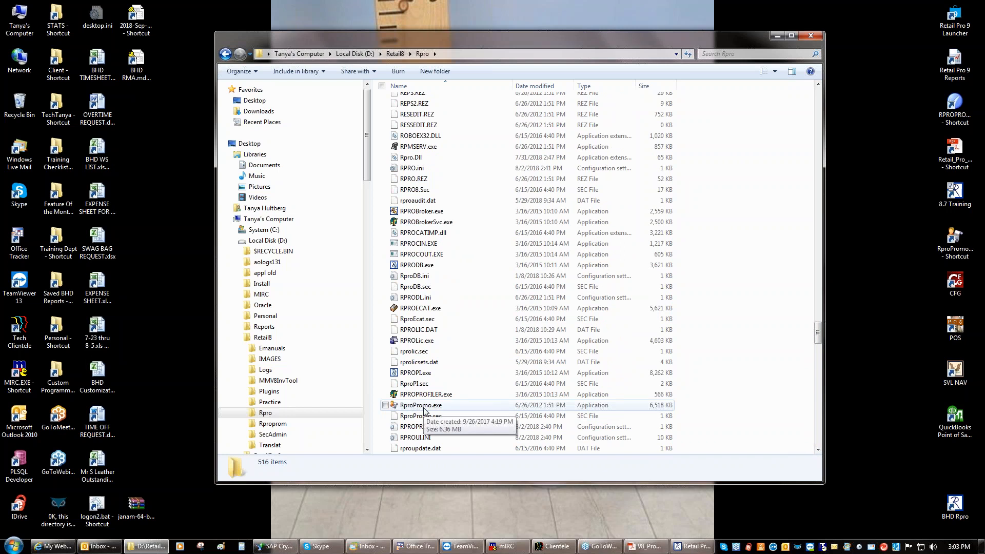
Look at RproPromo.exe's Send to options, then close the Rpro folder window
right_click(431, 409)
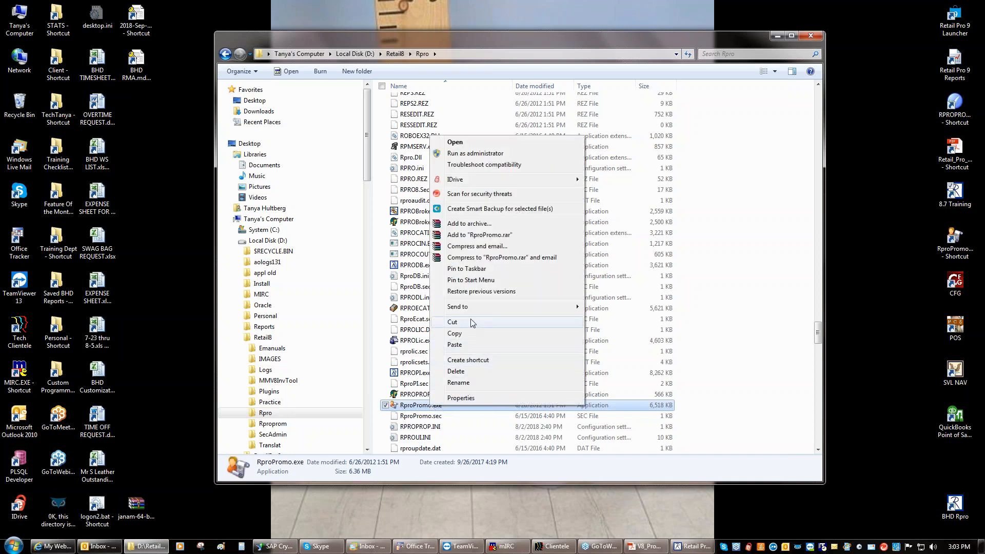
mouse_move(472, 310)
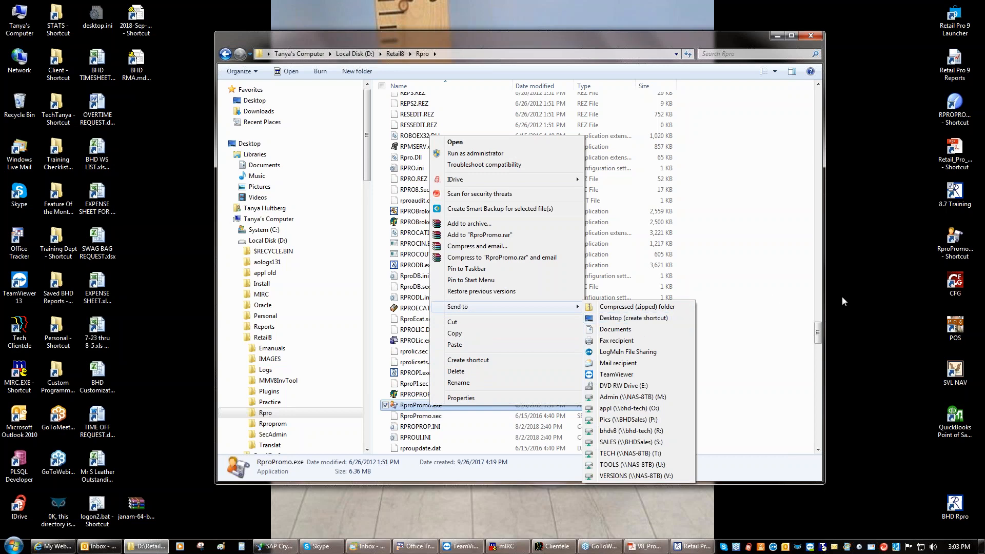
left_click(844, 316)
left_click(813, 37)
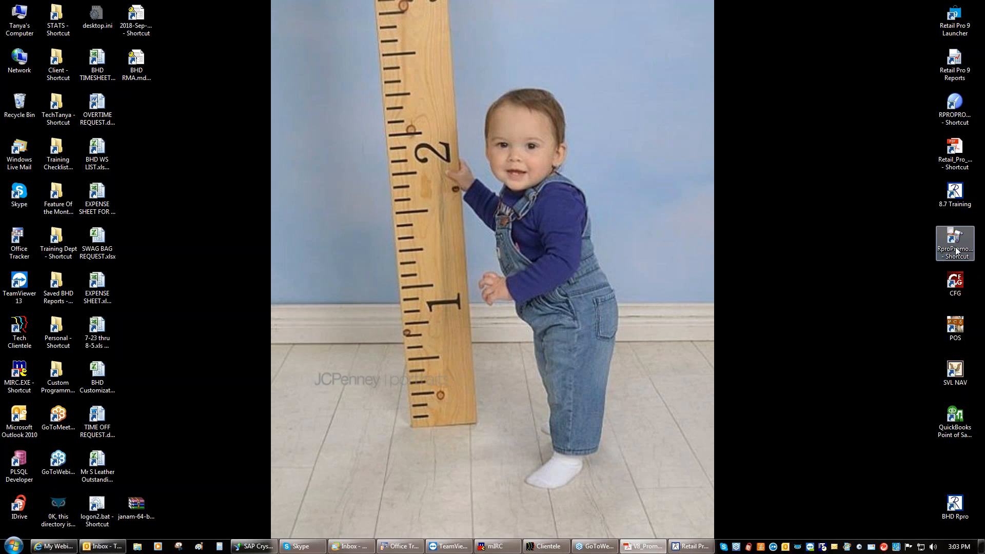
Restore Retail Pro and log in as administrator to Tools' security administration
left_click(688, 547)
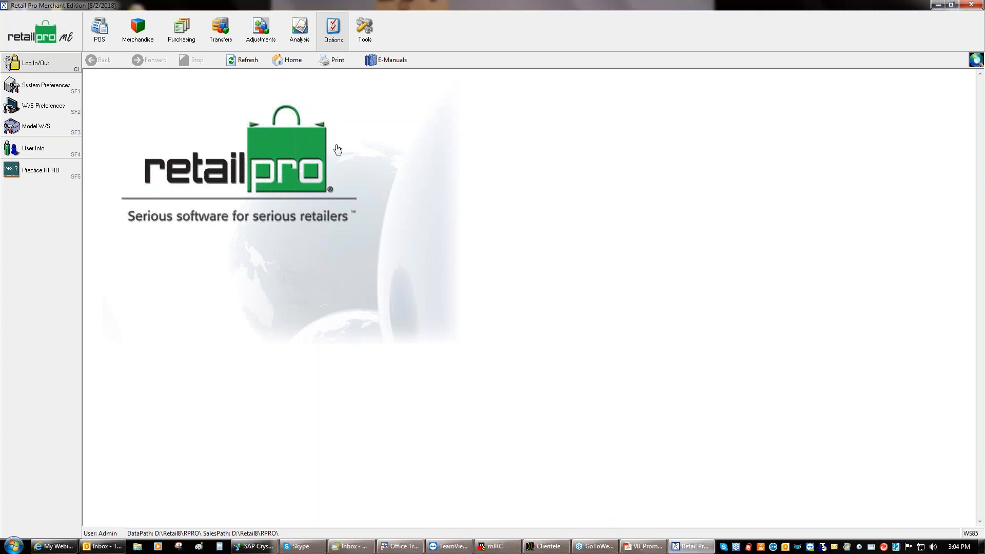
left_click(359, 42)
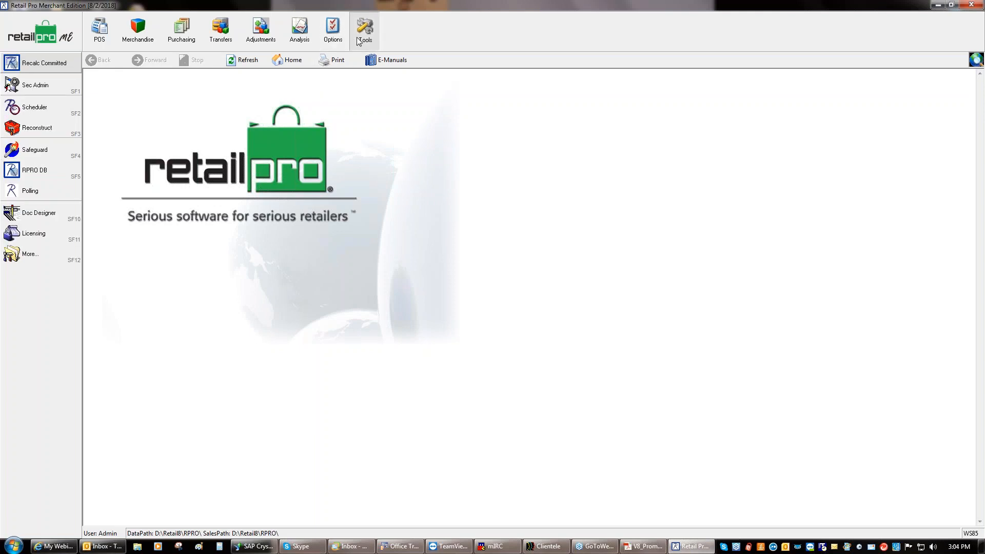
left_click(45, 90)
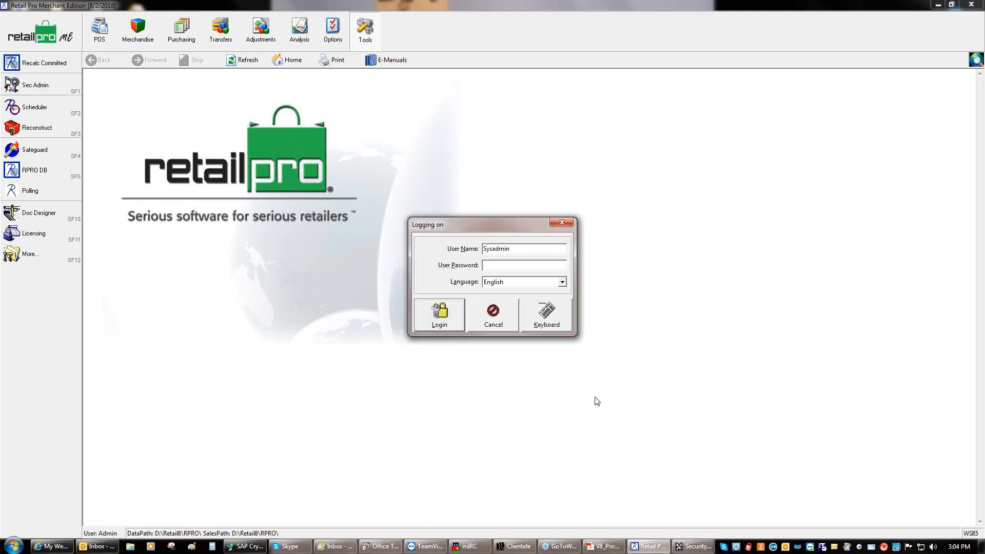
type("********")
key("Return")
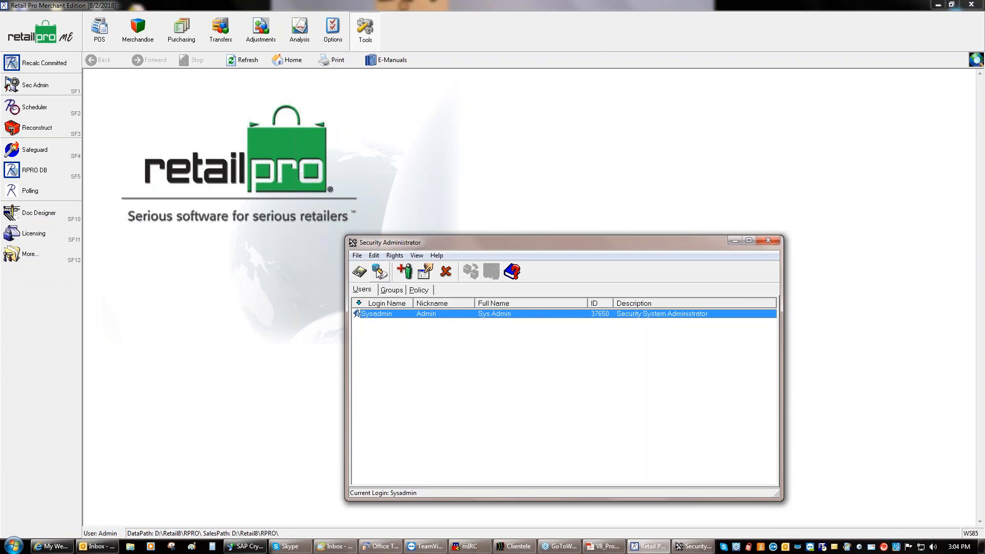
Open the RproPromo.sec security file and show the Groups tab with their rights
left_click(380, 273)
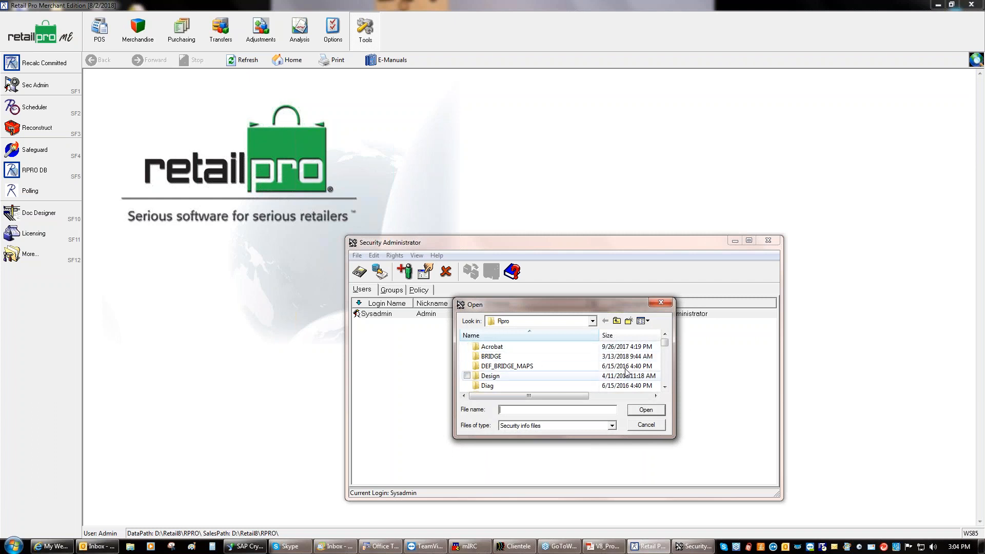
left_click_drag(664, 345, 665, 368)
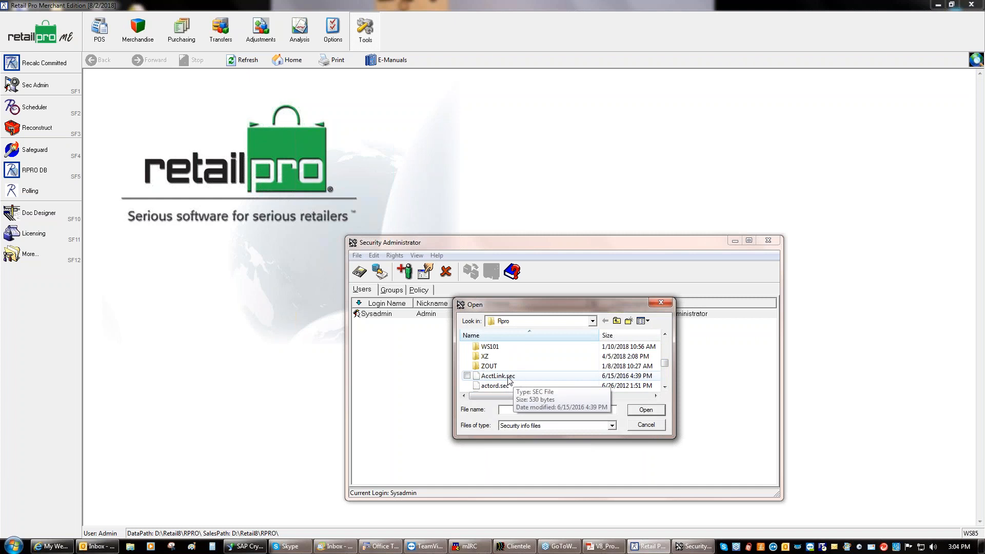
left_click_drag(665, 369, 670, 379)
left_click(665, 386)
left_click(665, 386)
left_click(665, 387)
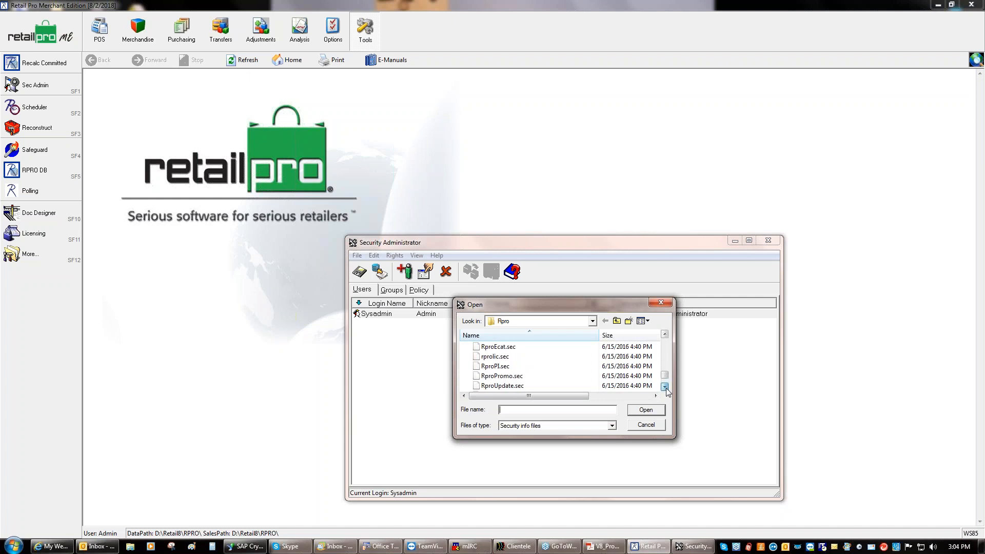
double_click(503, 378)
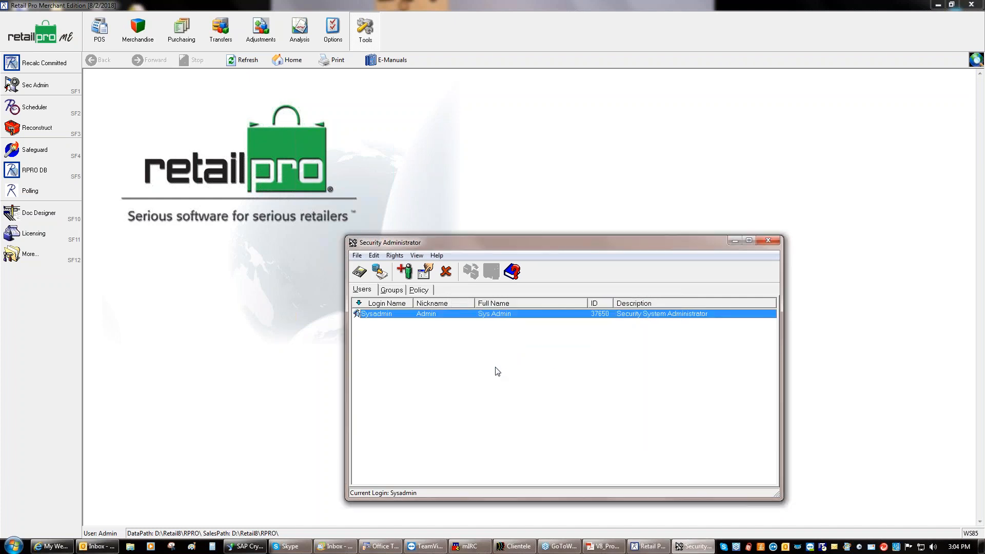
left_click(394, 291)
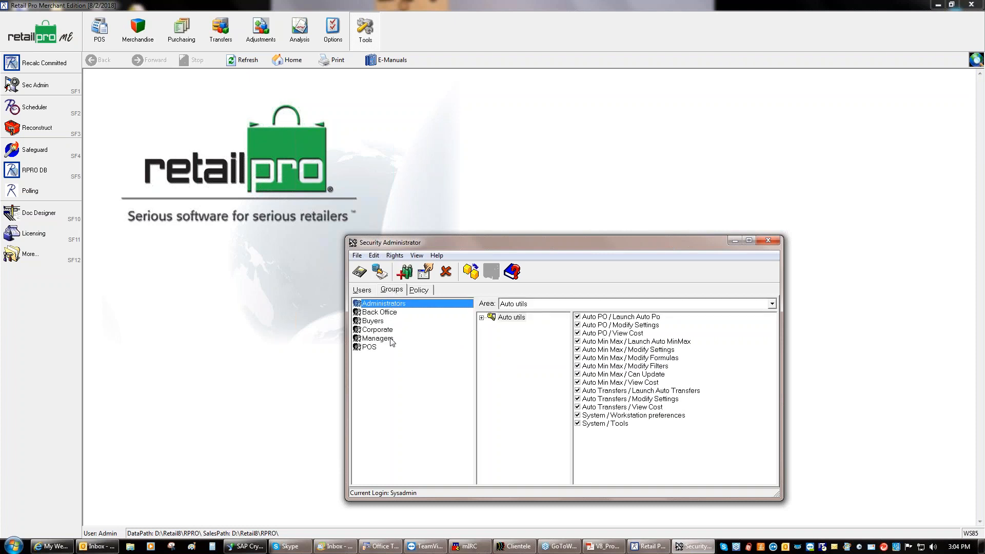
Select the Managers group and set the rights Area to RPRO
left_click(370, 348)
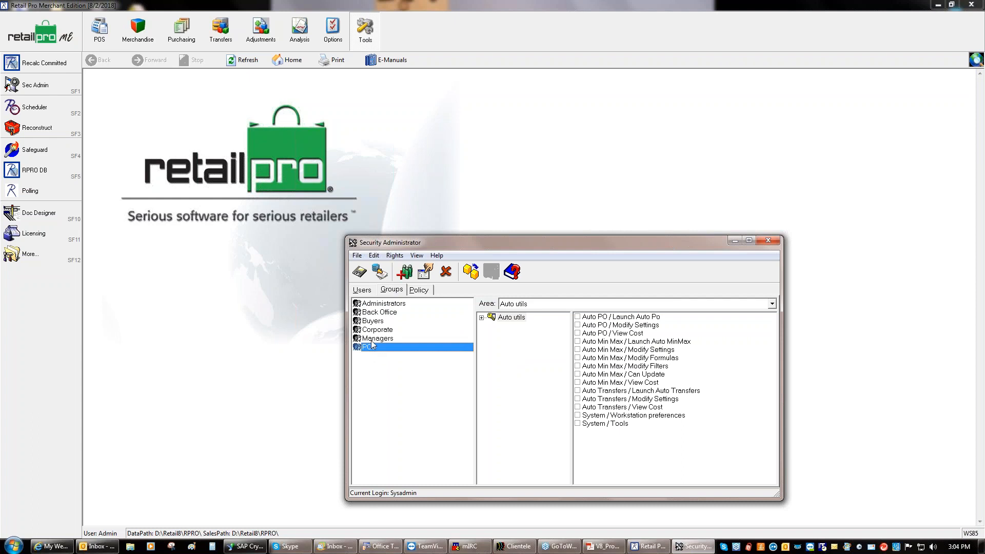
left_click(372, 338)
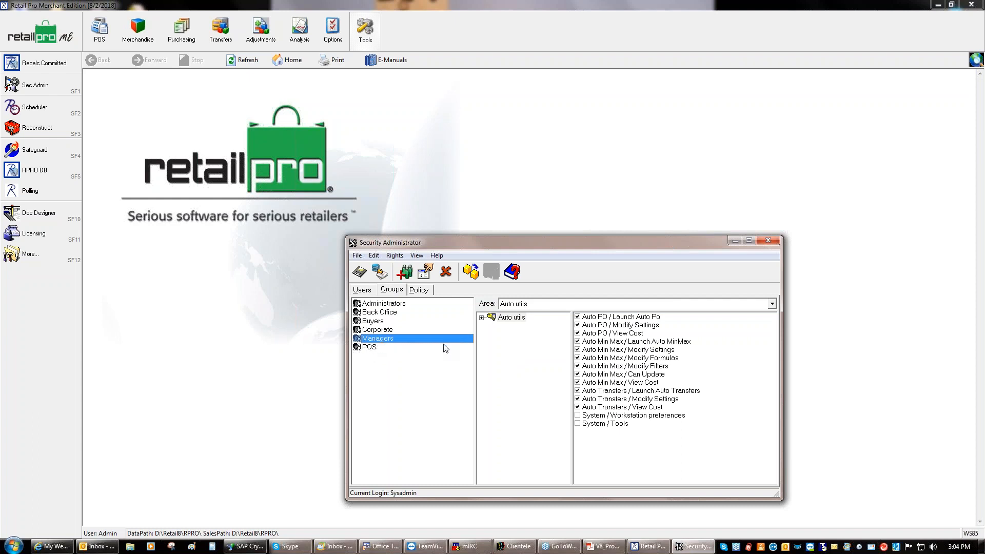
left_click(554, 304)
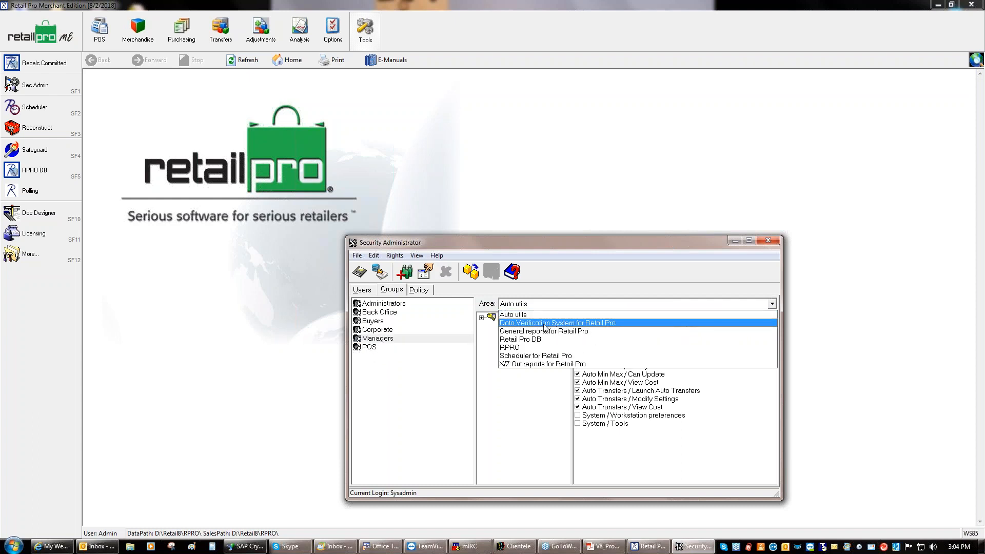
left_click(517, 348)
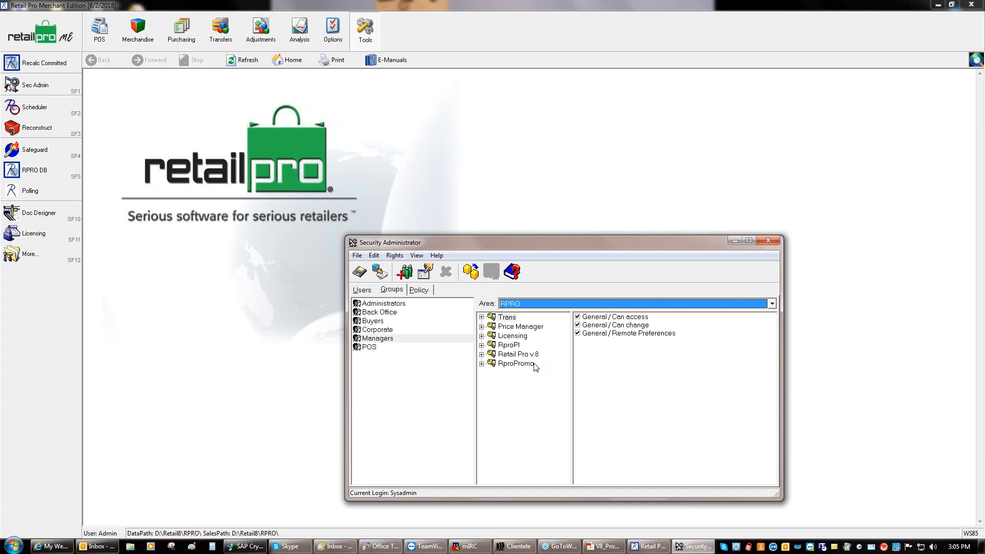
Tick Run RproPromo under System and See cost fields under Inventory for Managers
left_click(481, 363)
left_click(518, 375)
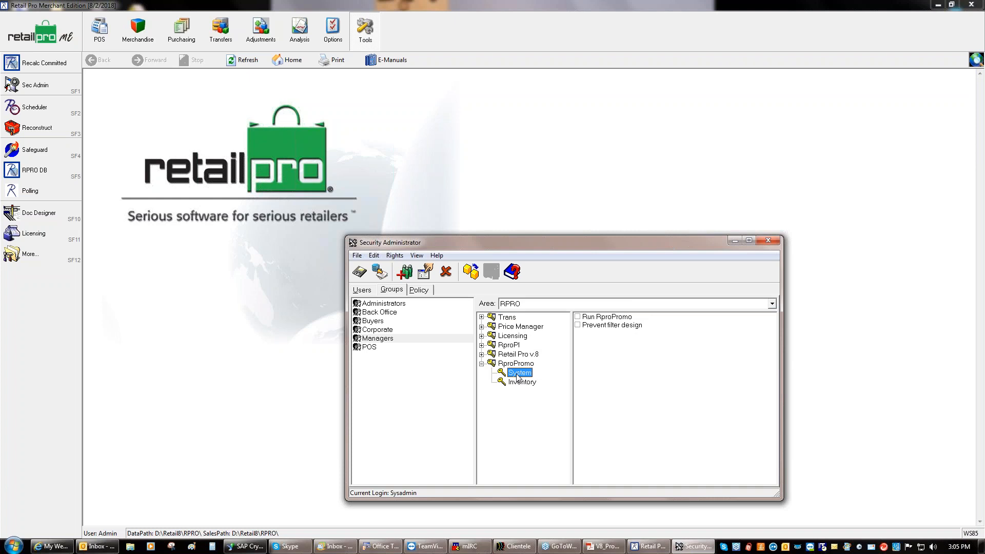
left_click(577, 317)
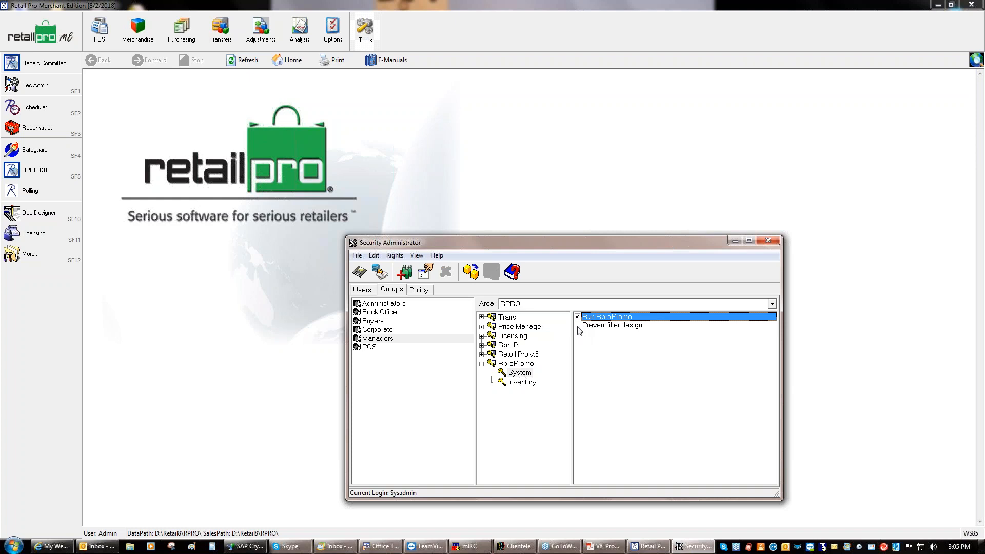
left_click(578, 326)
left_click(525, 382)
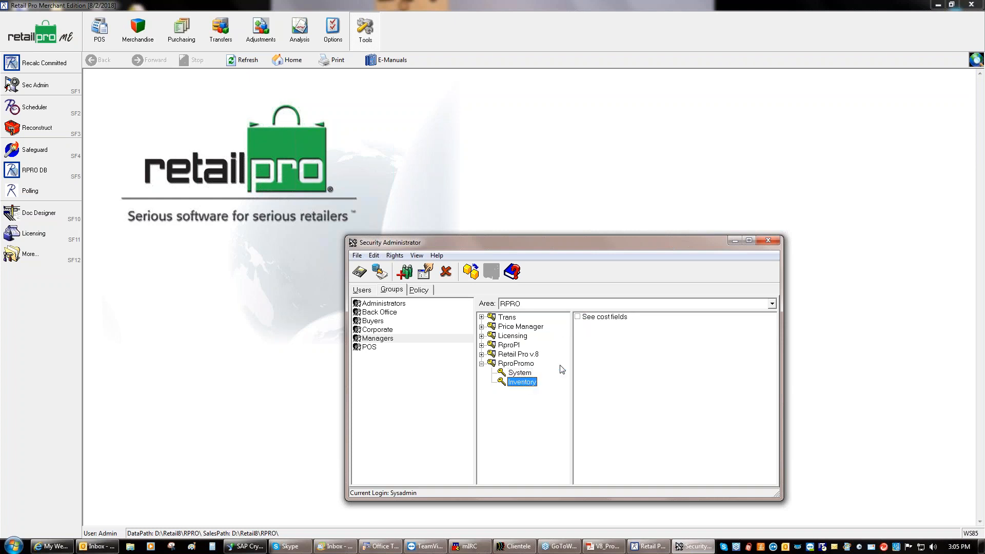
left_click(577, 317)
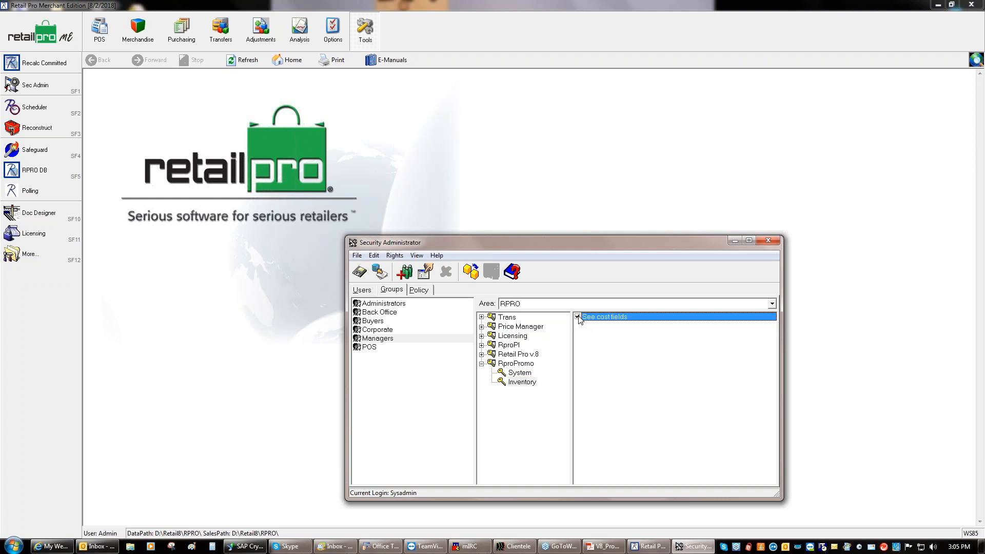
left_click(379, 314)
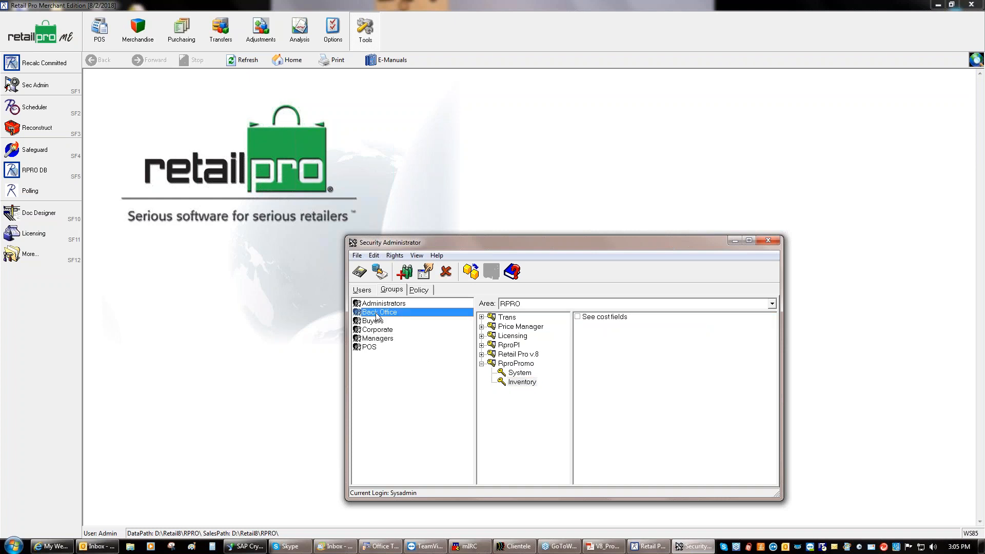
Check All RproPromo rights for the Back Office and Buyers groups
left_click(516, 364)
right_click(516, 365)
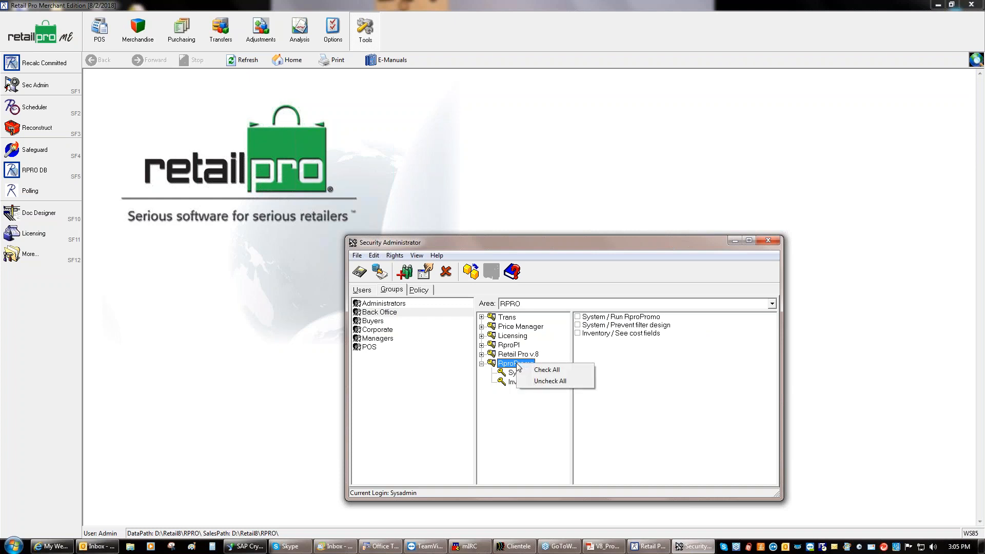
left_click(539, 368)
left_click(372, 322)
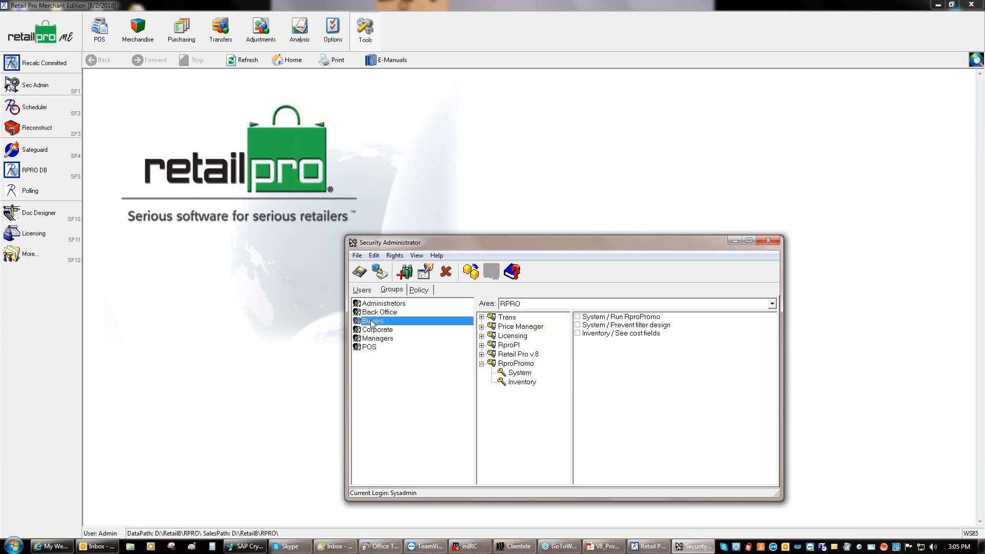
right_click(515, 364)
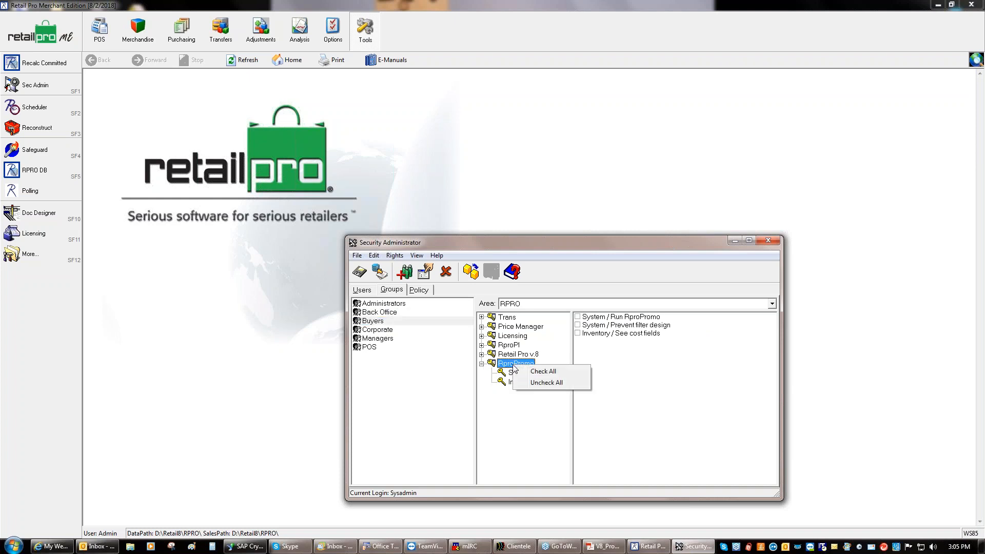
left_click(541, 371)
Check All RproPromo rights for Administrators, then save security information and close
left_click(382, 305)
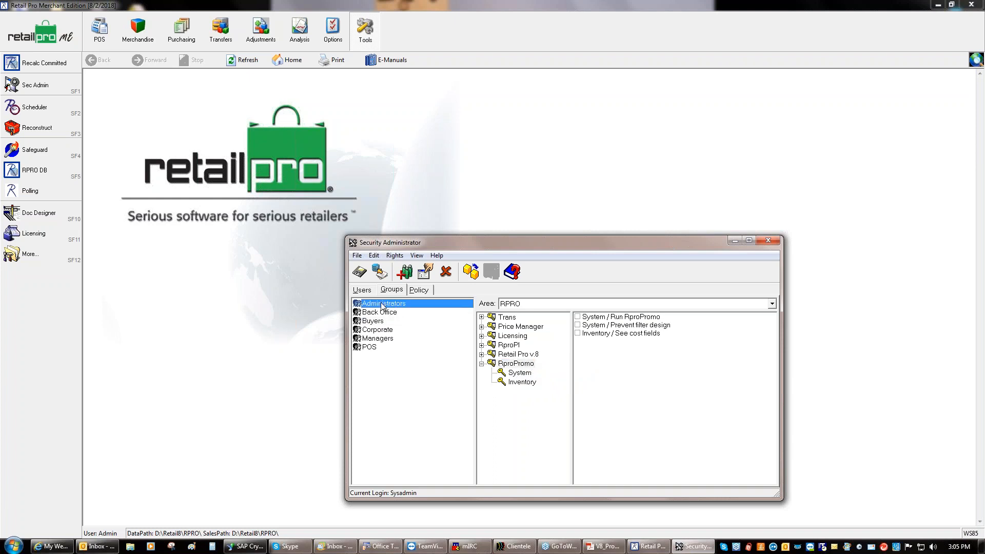
right_click(515, 365)
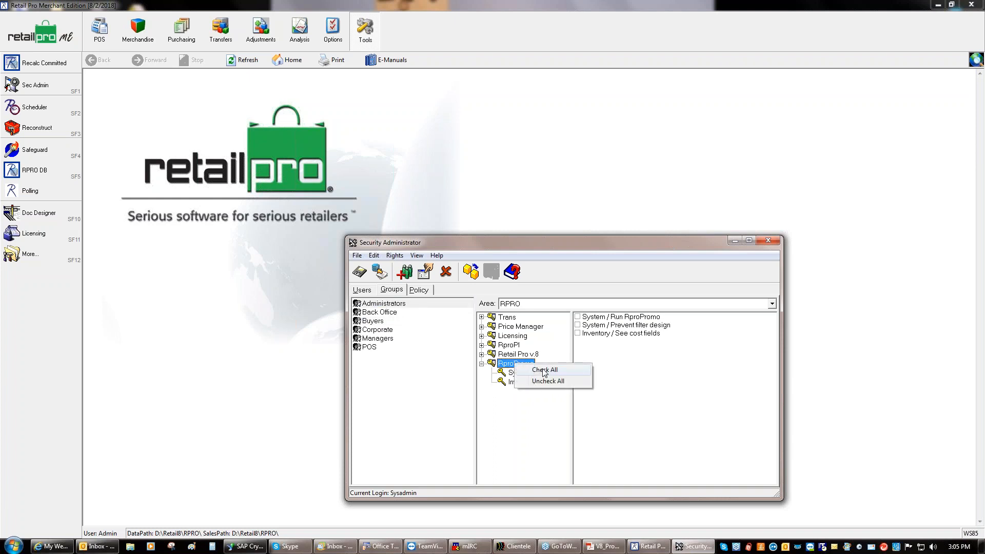
left_click(544, 371)
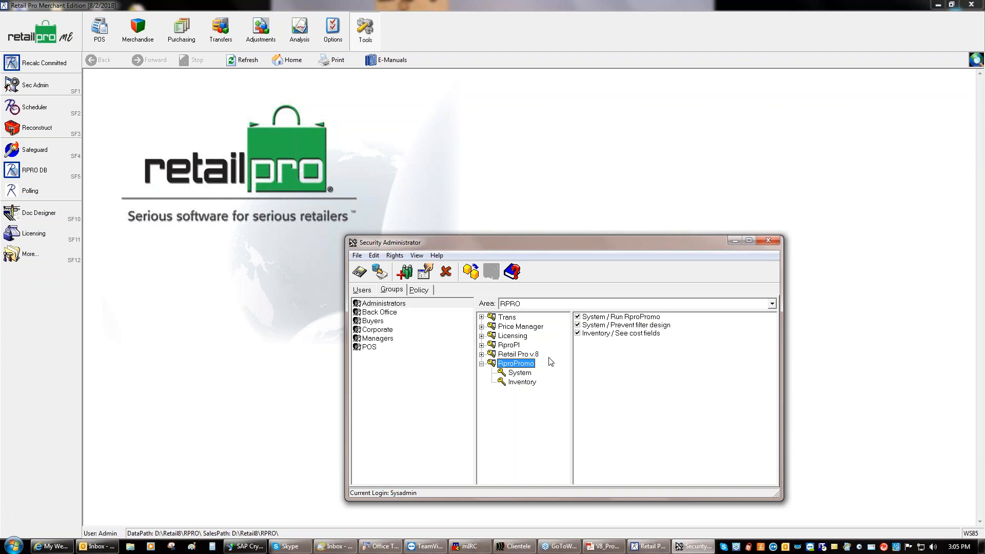
left_click(361, 272)
left_click(767, 242)
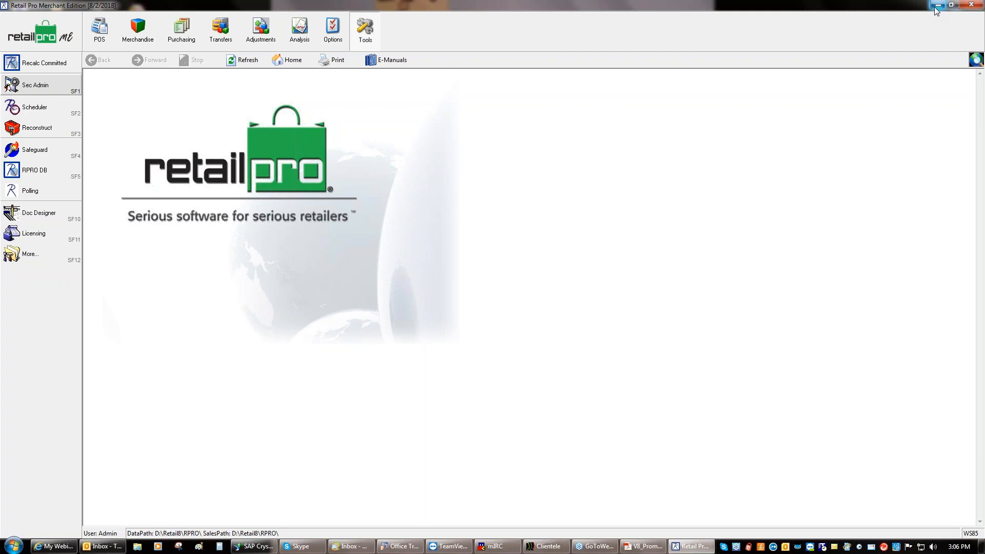
Close Retail Pro and answer Yes to the exit prompt
left_click(976, 6)
left_click(472, 286)
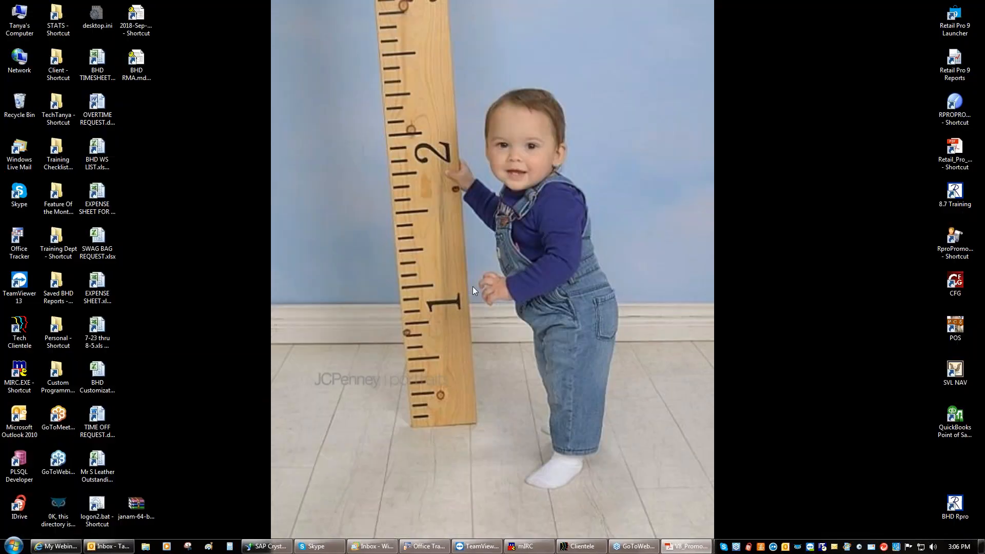
Launch Retail Pro Promotions and log in with the administrator credentials
double_click(958, 247)
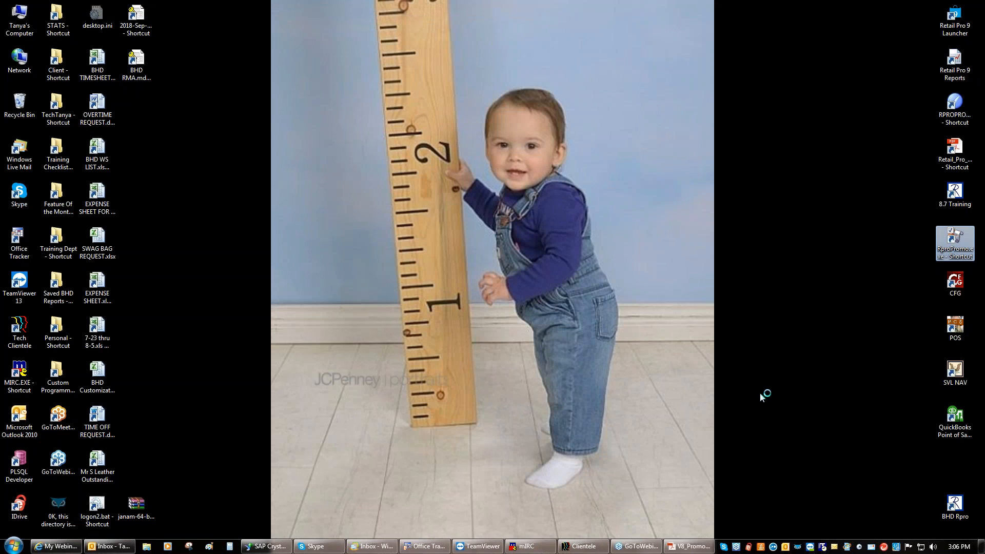
type("sysadmin")
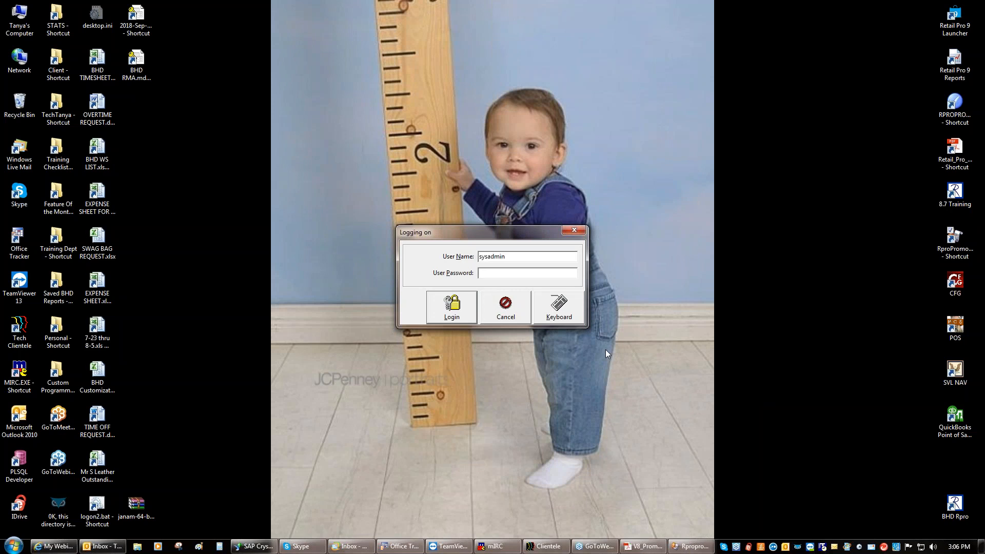
type("********")
key("Return")
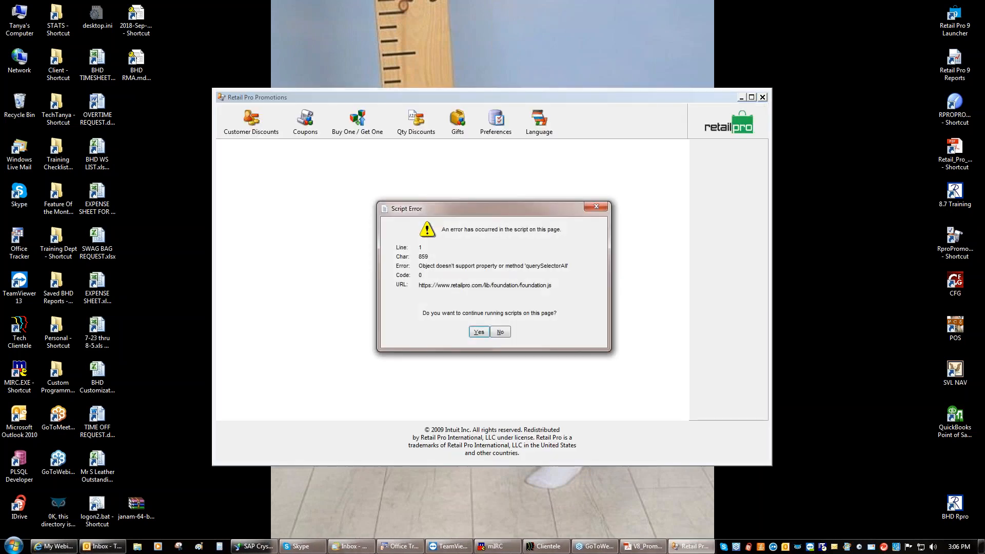
Dismiss the repeated script error prompts so the start page finishes loading
left_click(478, 332)
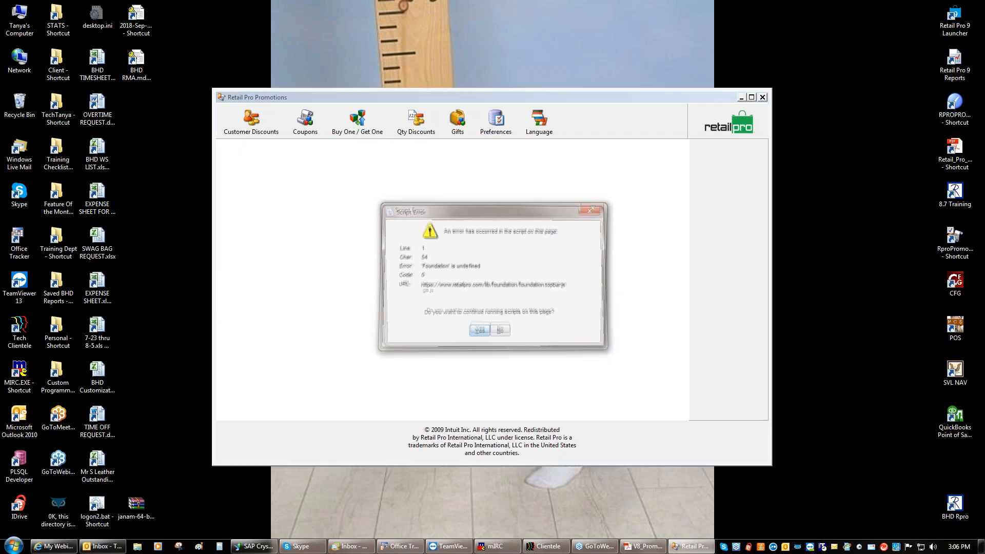
left_click(478, 332)
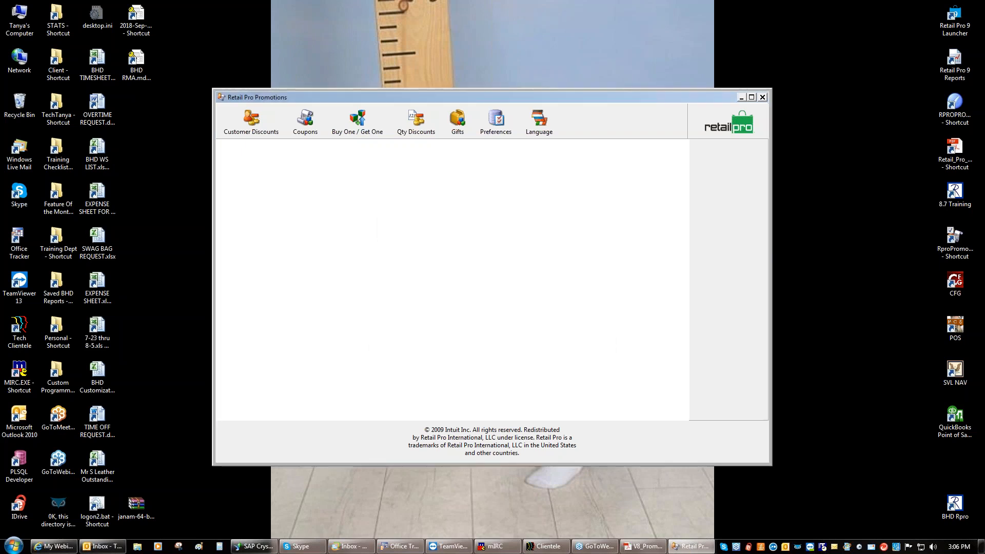
left_click(478, 332)
left_click(479, 332)
left_click(478, 332)
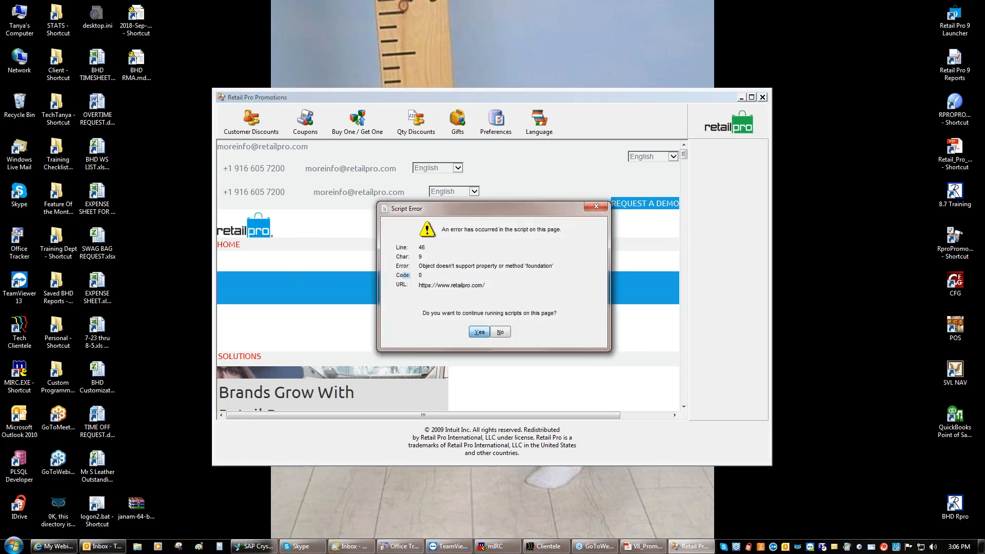
left_click(478, 333)
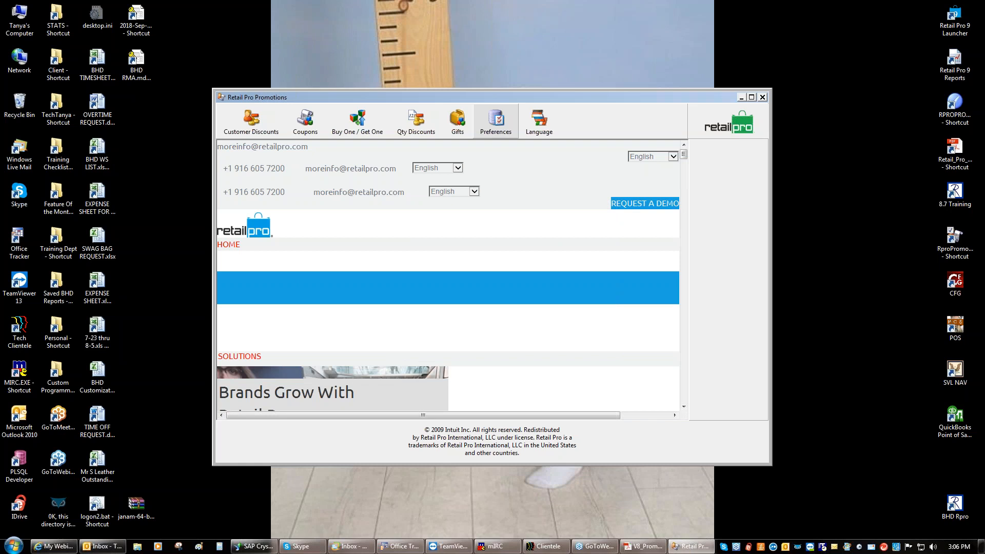
In Preferences, extend the Manual Discounting password with additional characters
left_click(497, 131)
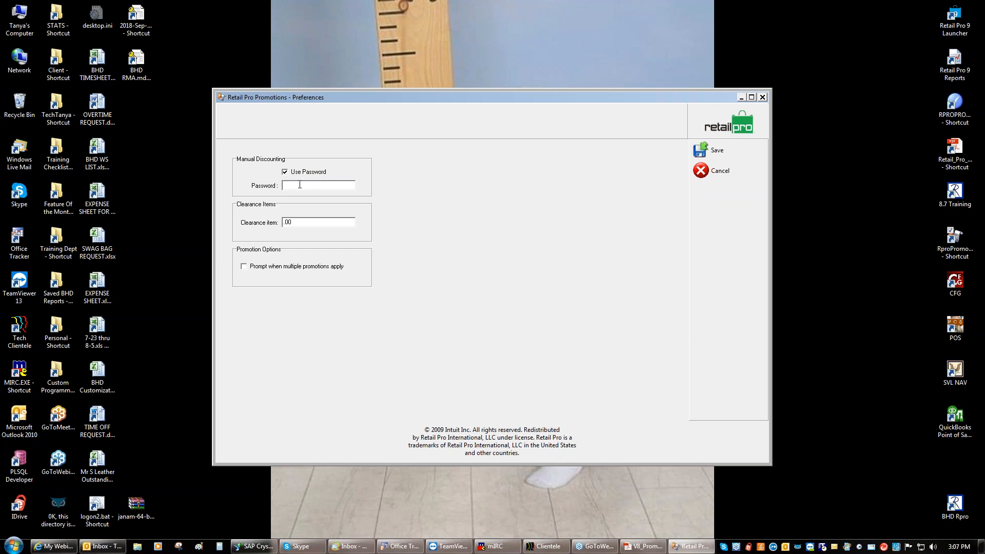
type("mo")
Toggle 'Prompt when multiple promotions apply' and save the Preferences
left_click(246, 267)
left_click(731, 150)
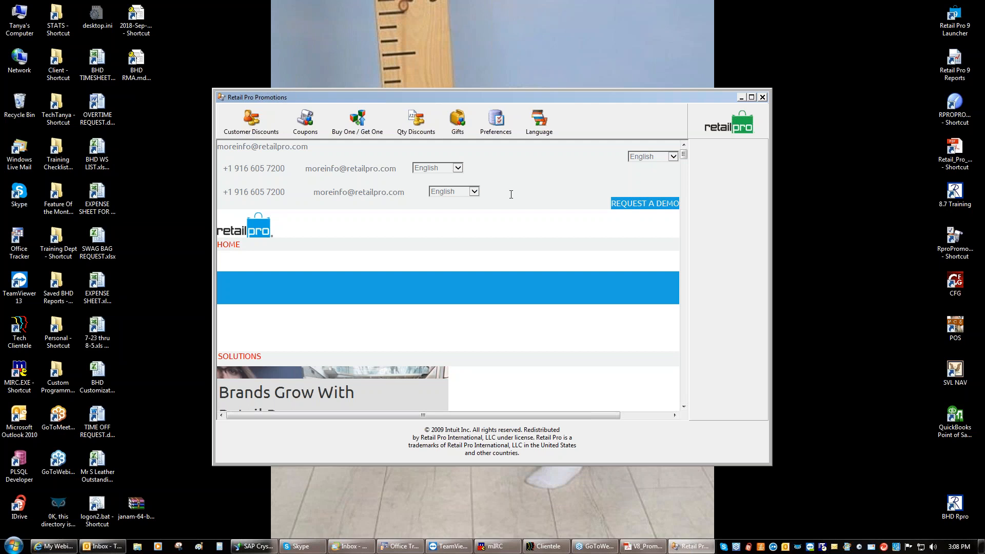
left_click(642, 547)
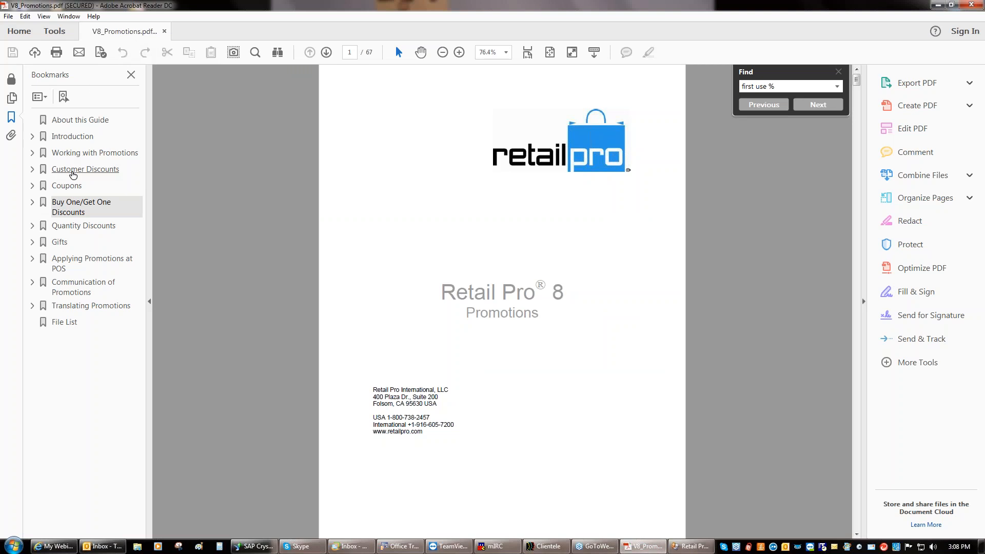
left_click(73, 169)
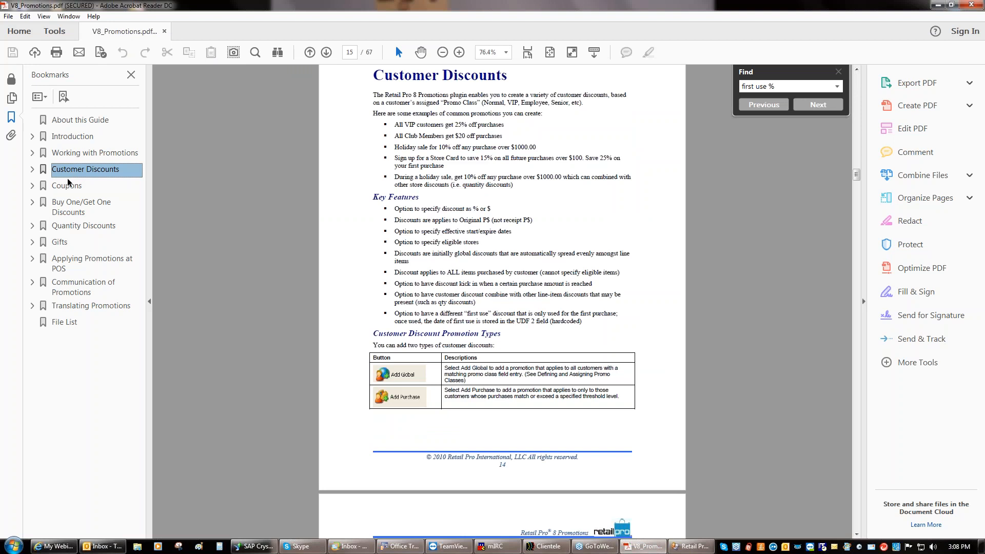
left_click(67, 187)
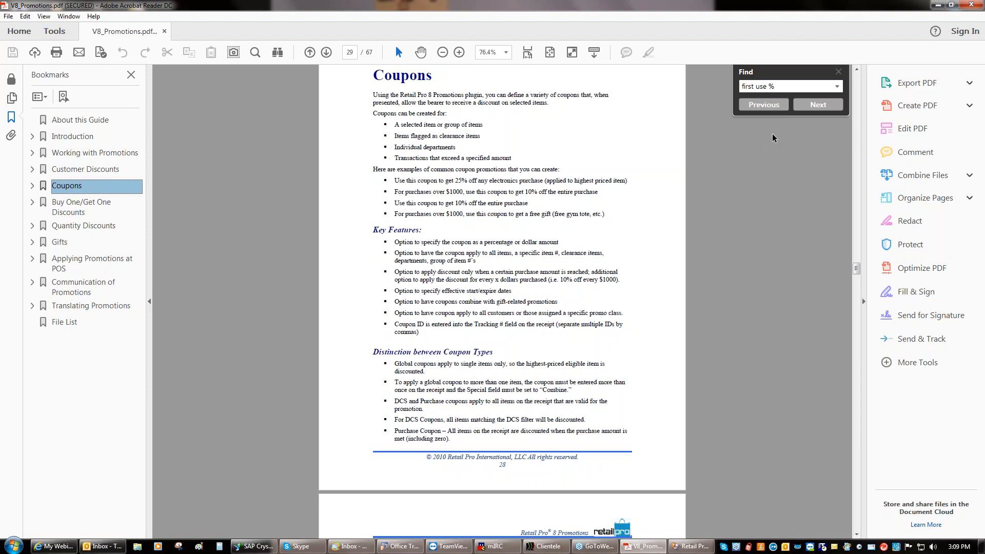
left_click(936, 5)
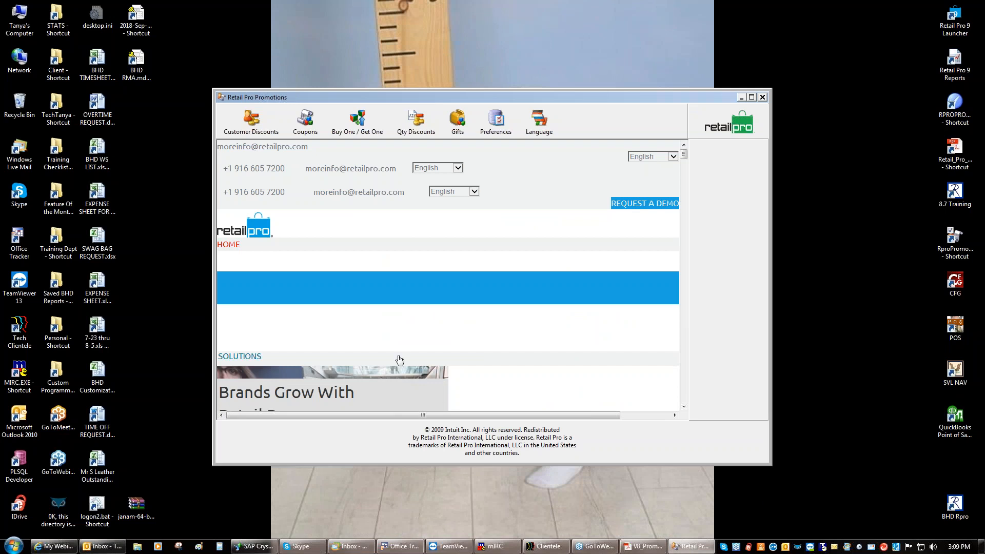
Open the Customer Discounts window from the toolbar
left_click(254, 133)
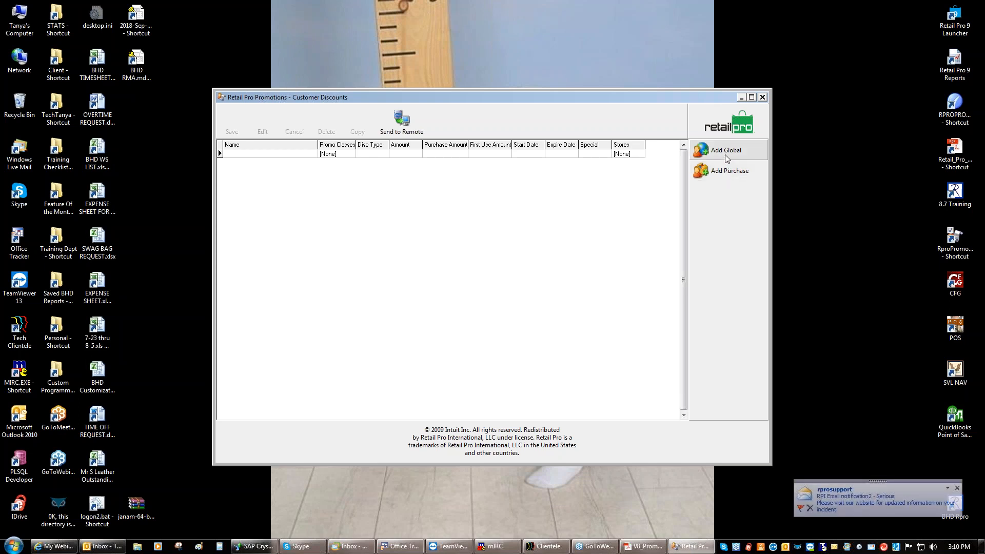
Add a global customer discount named Cust Glo and bring up its promo class chooser
left_click(726, 152)
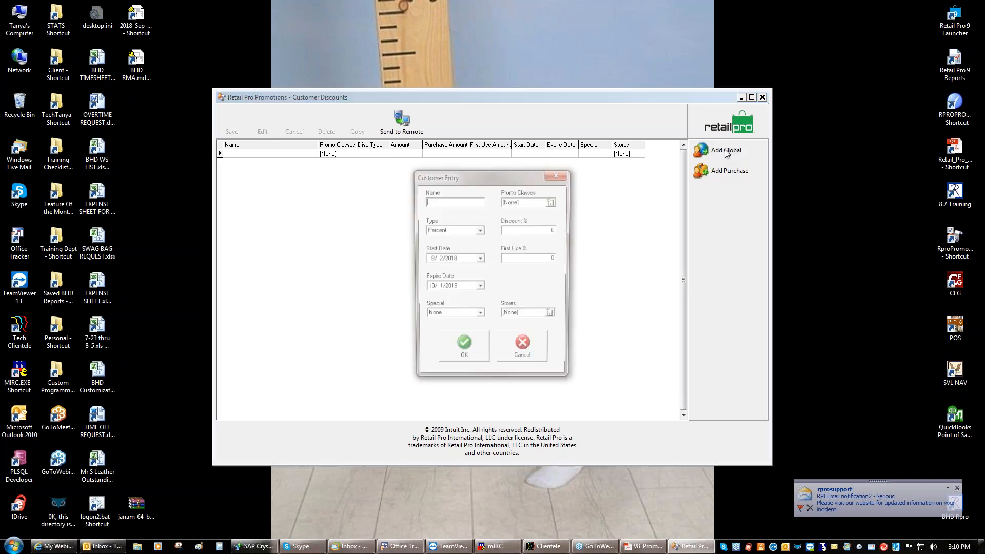
left_click(448, 201)
type("Cust Glo")
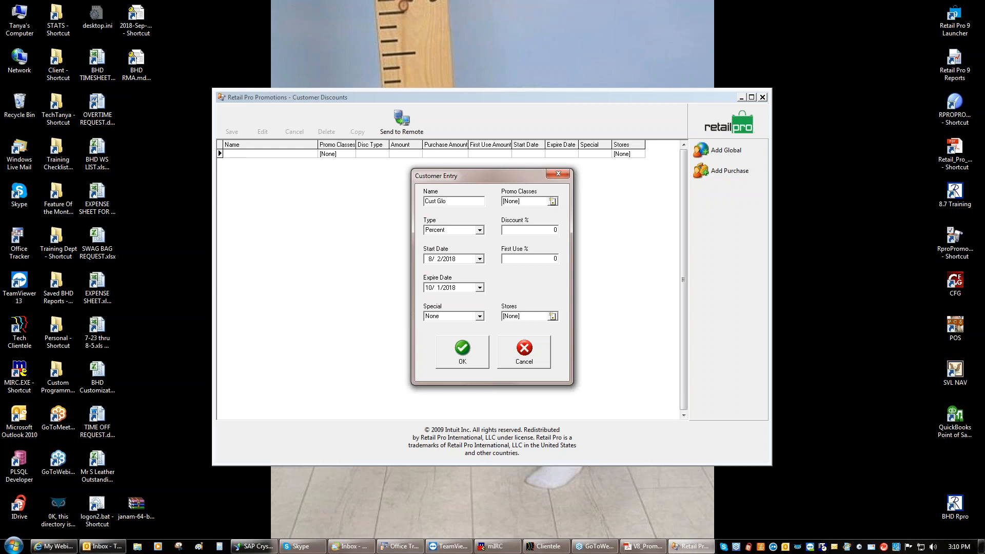
left_click(553, 201)
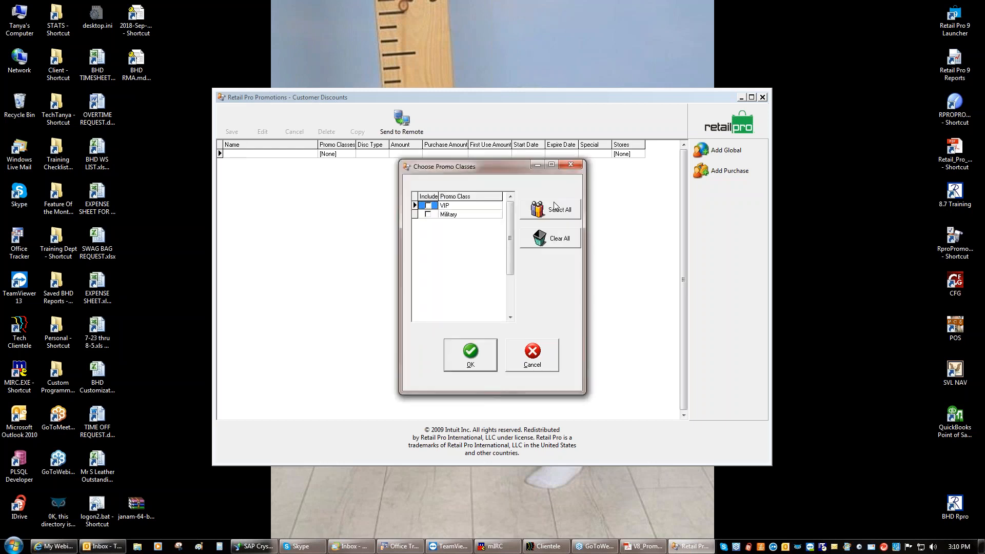
Include only the Military promo class and confirm the choice
left_click(429, 215)
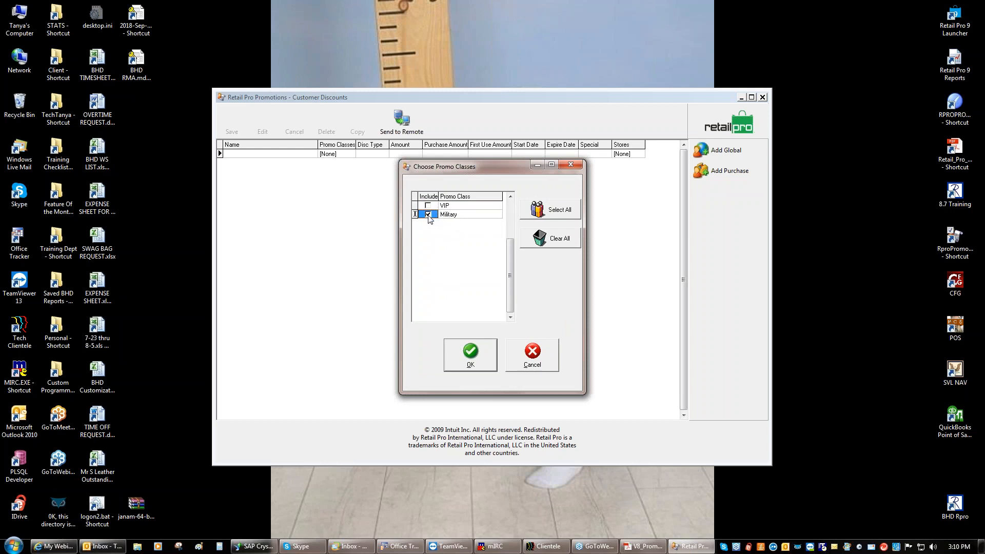
left_click(468, 352)
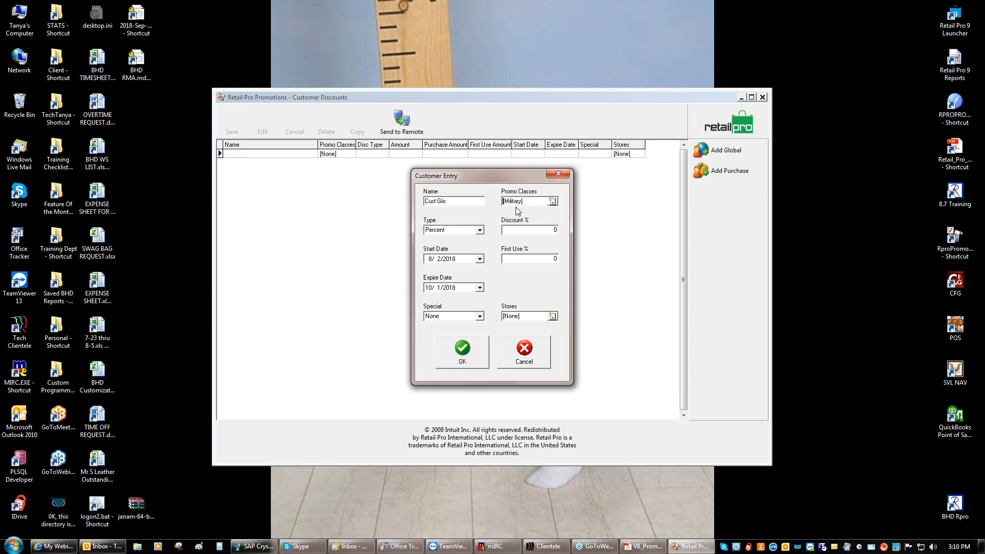
Keep the Percent discount type and enter 20 as the Discount %
left_click(480, 232)
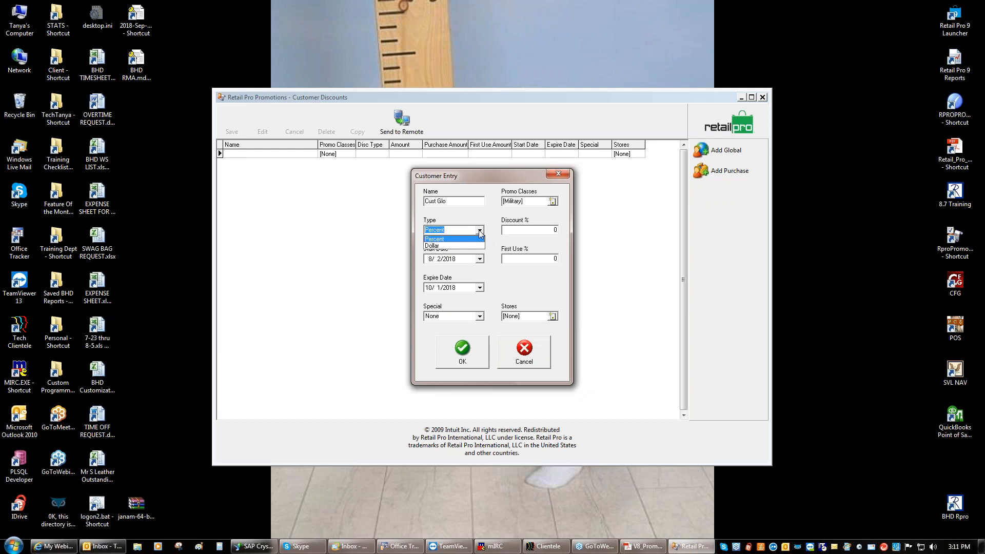
left_click(481, 232)
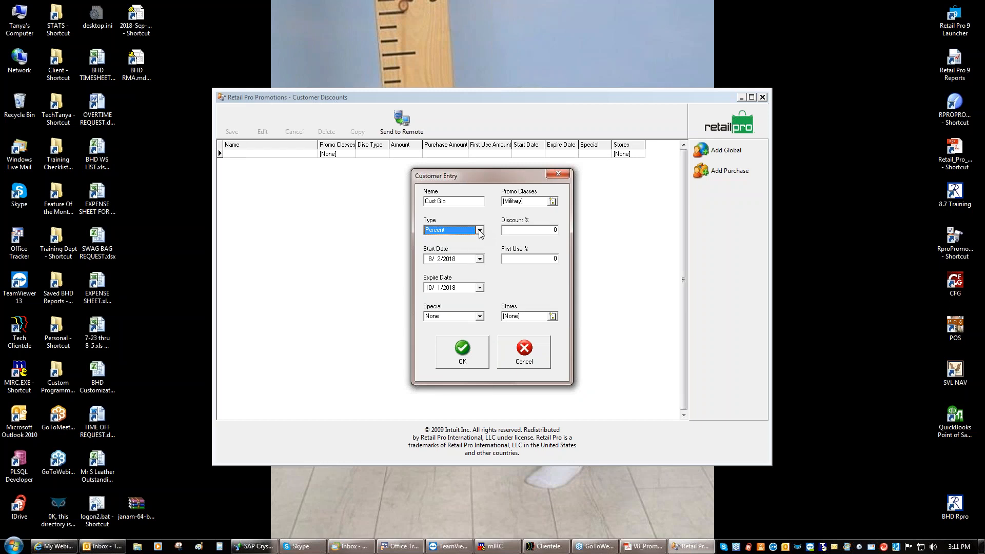
left_click(531, 231)
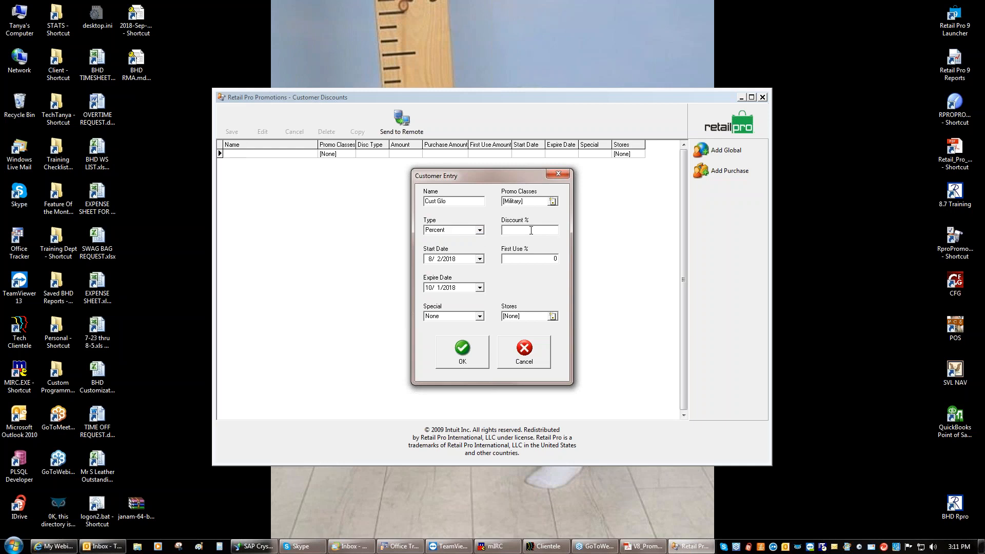
type("20")
Set the expiry date to 10/1/2028 by raising the calendar year five times
left_click(479, 287)
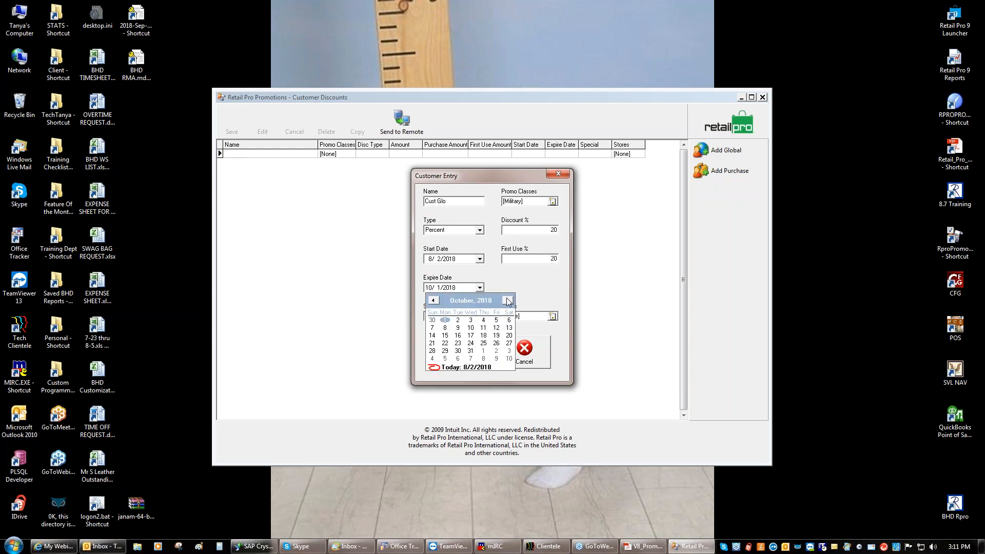
left_click(486, 300)
left_click(499, 299)
left_click(500, 299)
left_click(500, 299)
left_click(500, 300)
left_click(499, 299)
left_click(500, 299)
left_click(500, 299)
left_click(500, 299)
left_click(500, 299)
left_click(499, 299)
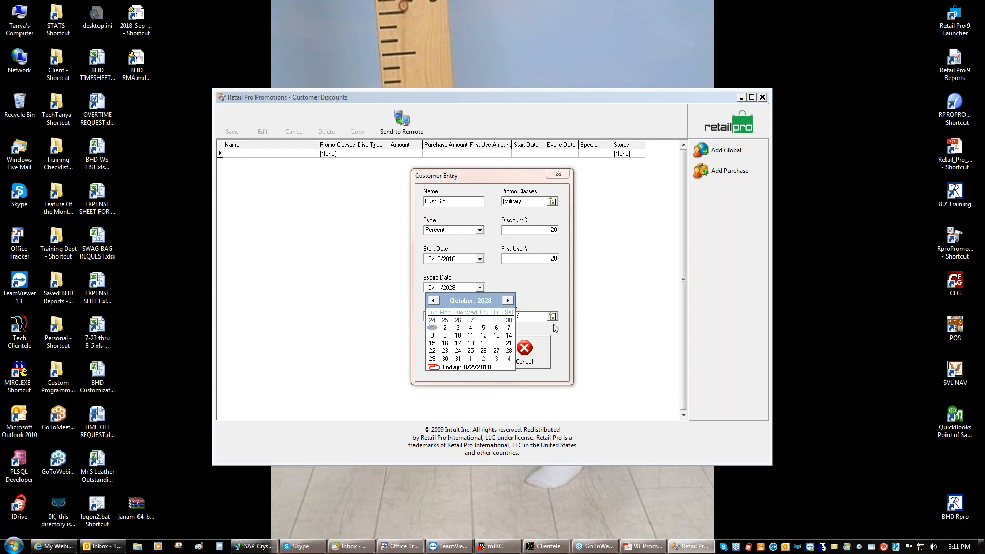
left_click(546, 296)
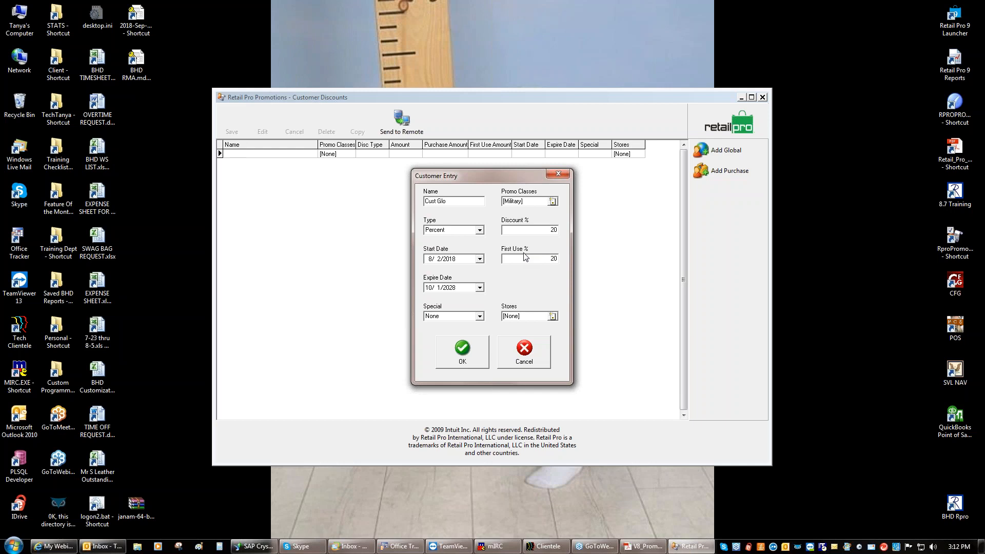
Change First Use % to 30, keep Special as None, and open the store list
left_click(531, 259)
key("BackSpace")
key("BackSpace")
type("30")
left_click(537, 231)
left_click(479, 316)
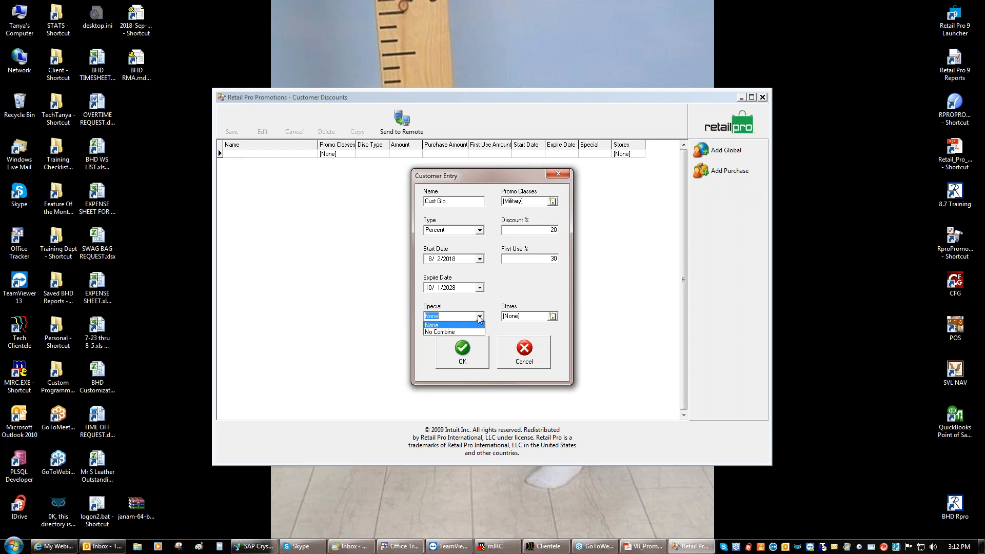
left_click(479, 317)
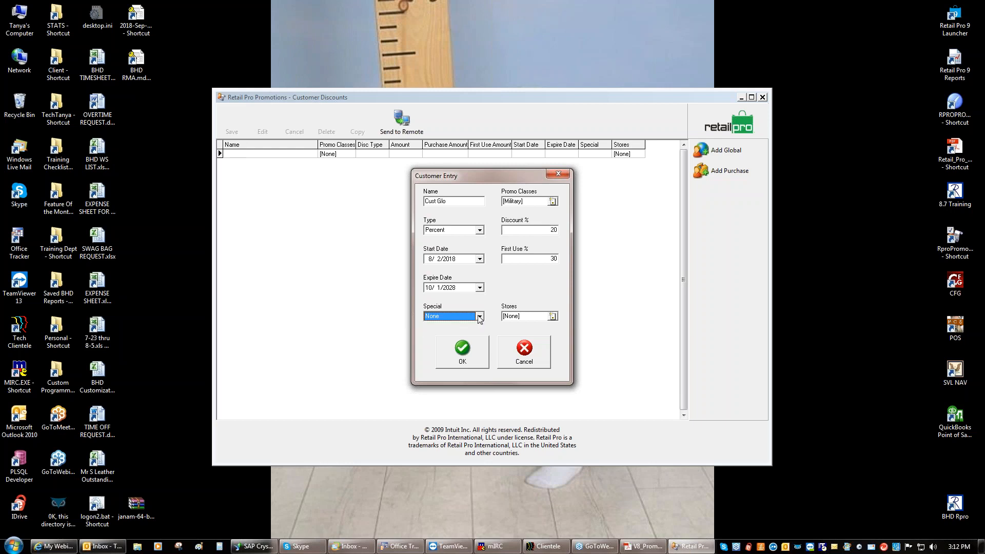
left_click(553, 316)
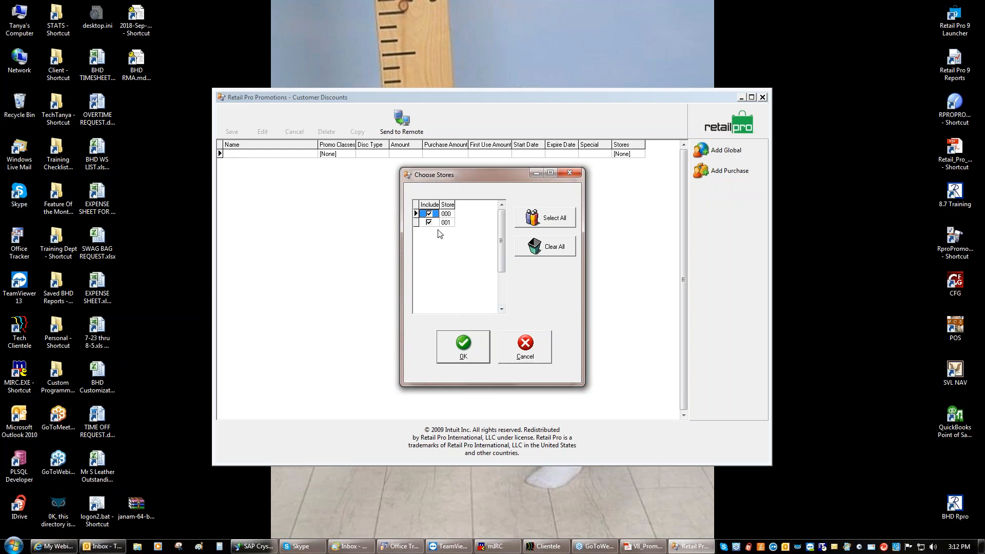
Apply the discount to all stores and save it, removing the name's space to make it CustGlo
left_click(457, 335)
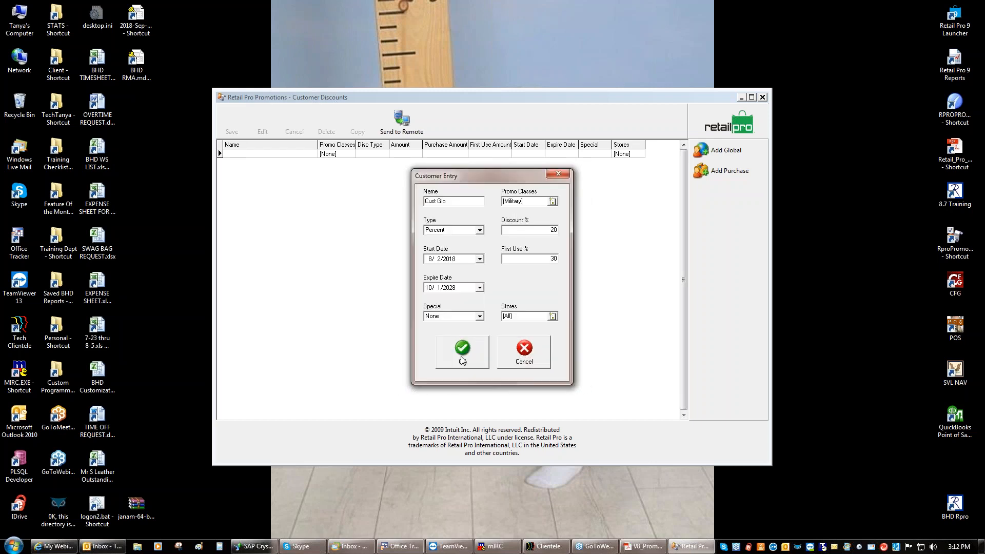
left_click(460, 351)
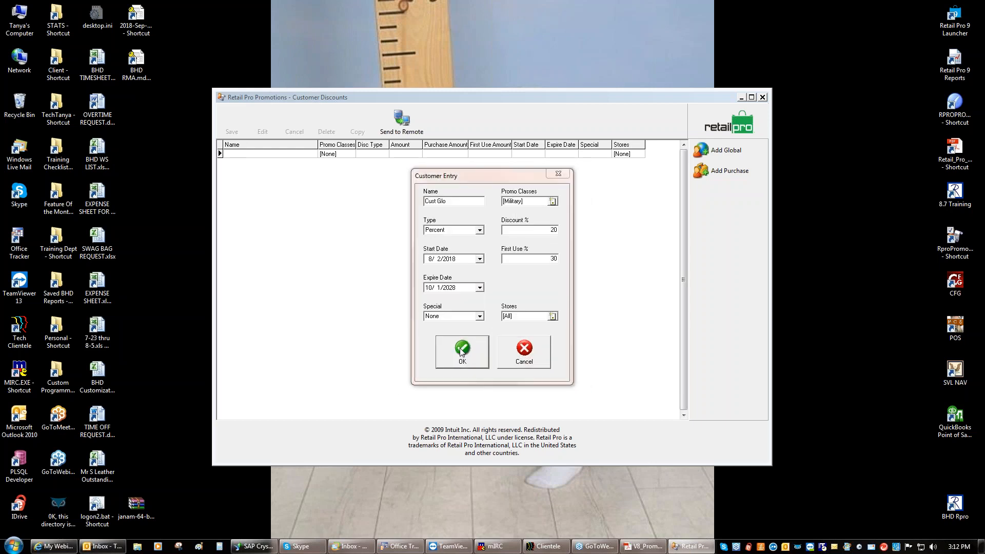
left_click(493, 297)
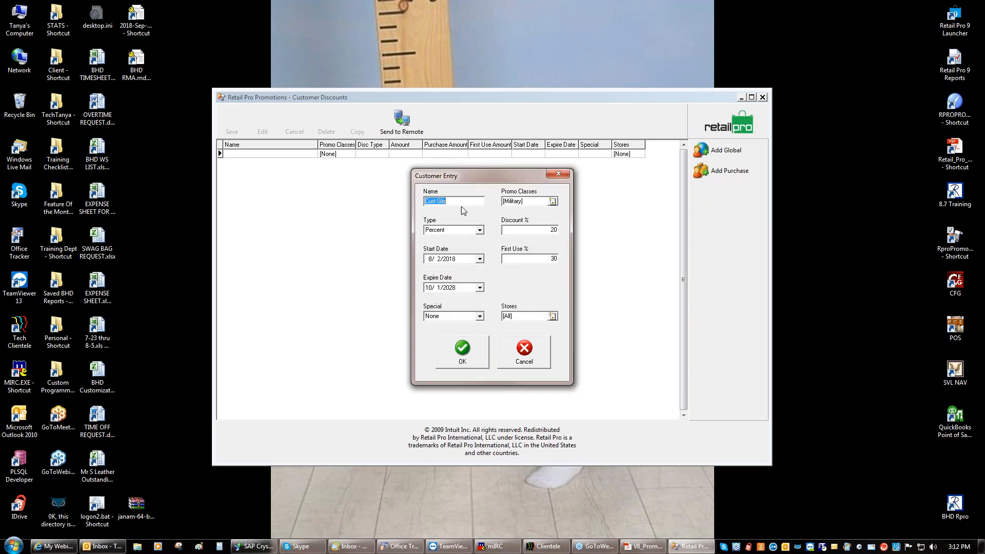
left_click(438, 202)
key("BackSpace")
left_click(464, 349)
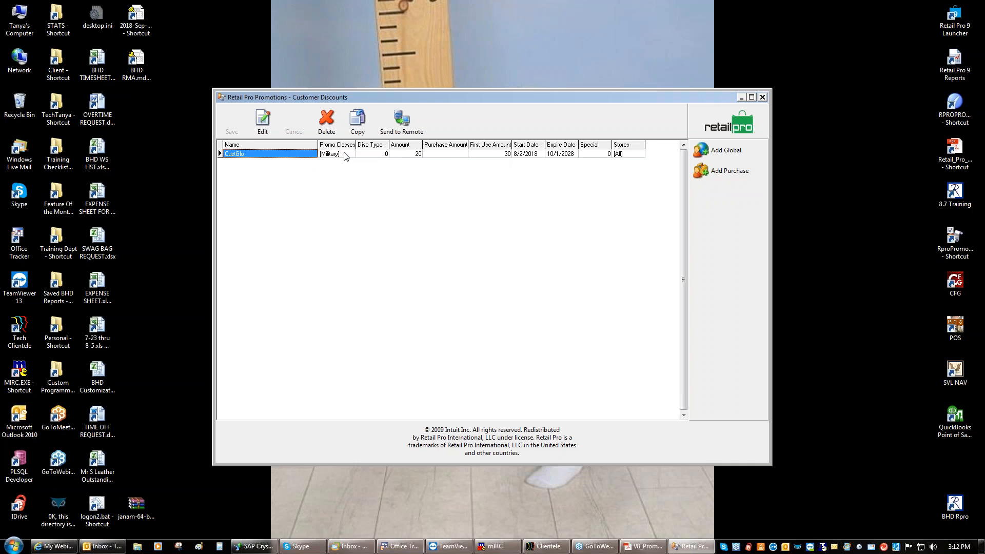
Reopen the CustGlo discount and accept it unchanged
left_click(385, 155)
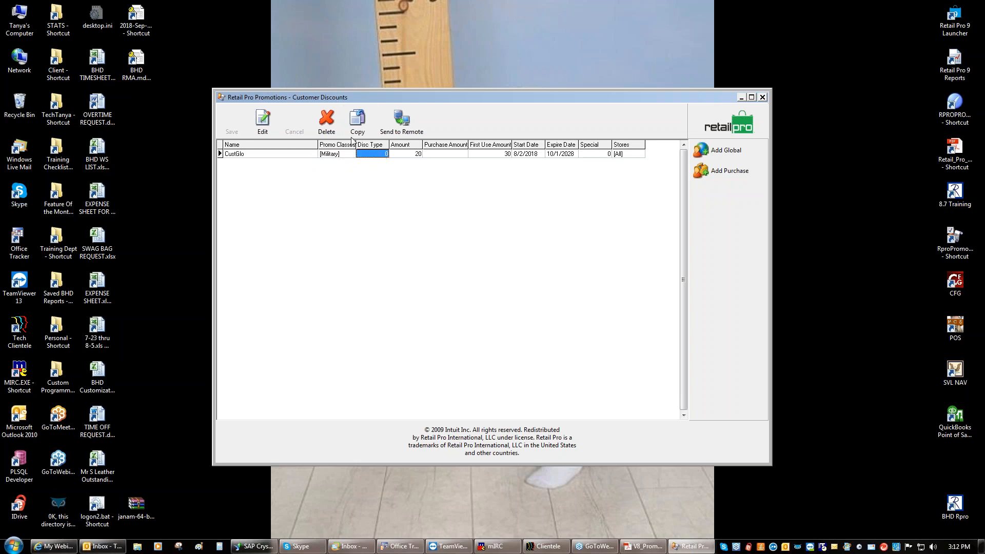
left_click(263, 120)
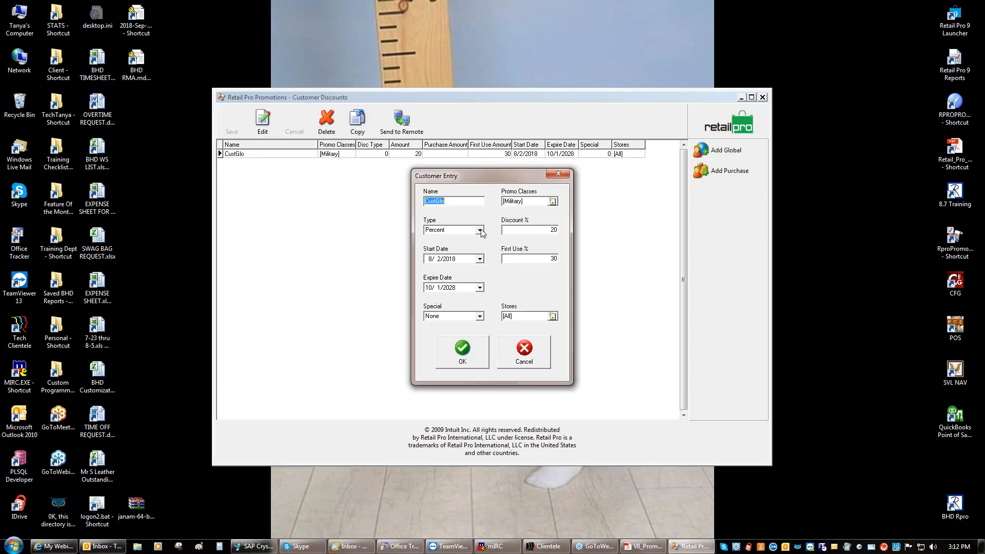
left_click(462, 352)
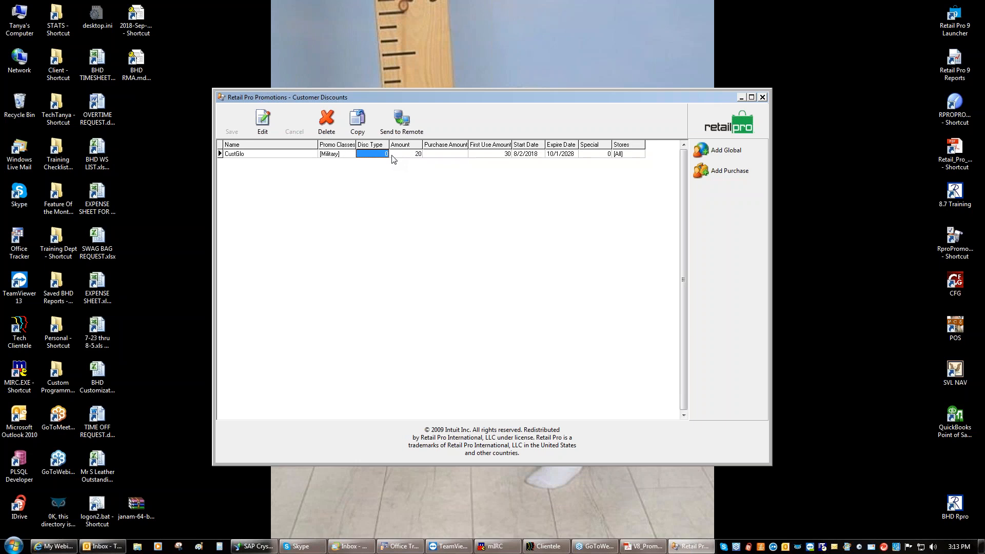
Reopen CustGlo, lower its First Use % from 30 to 20, and save
left_click(500, 156)
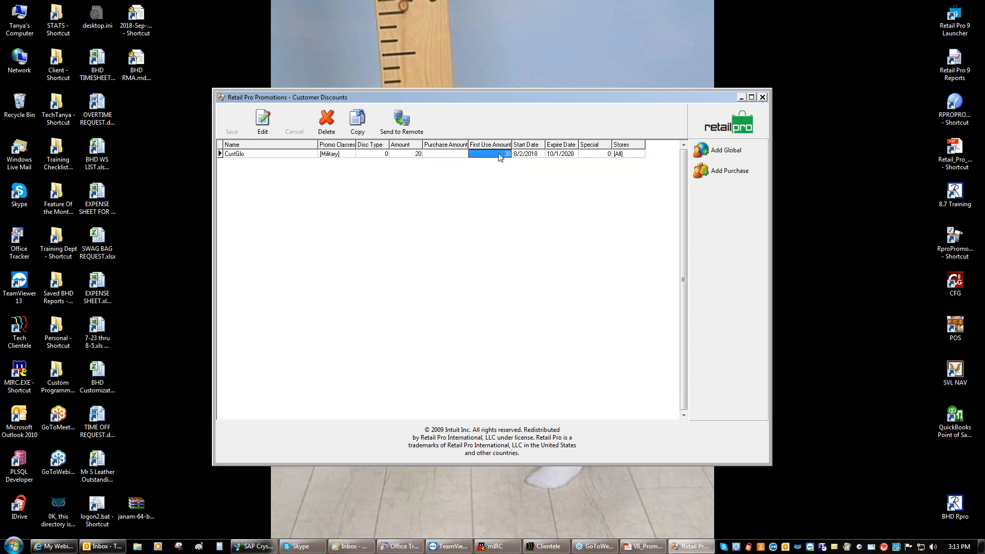
left_click(262, 119)
left_click(544, 259)
key("BackSpace")
key("BackSpace")
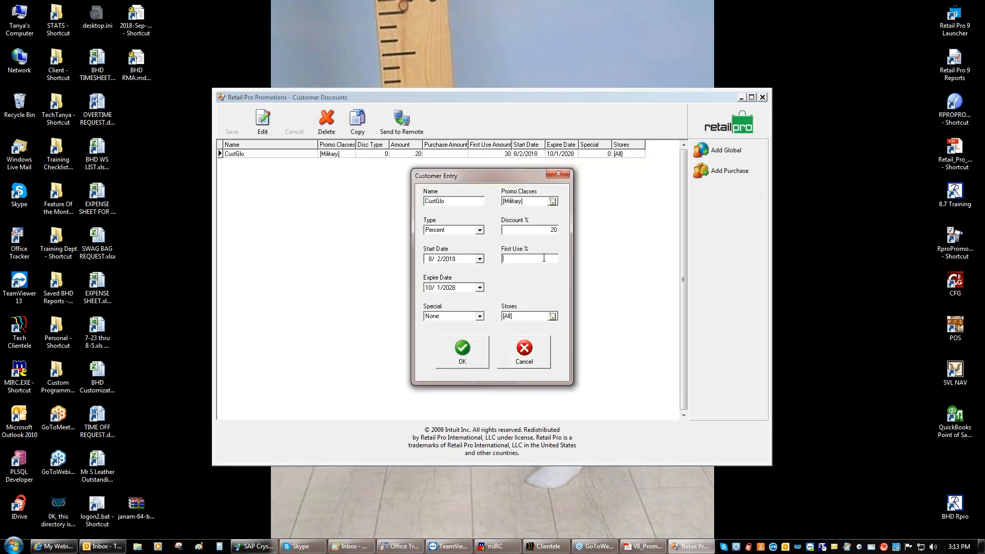
type("20")
left_click(472, 357)
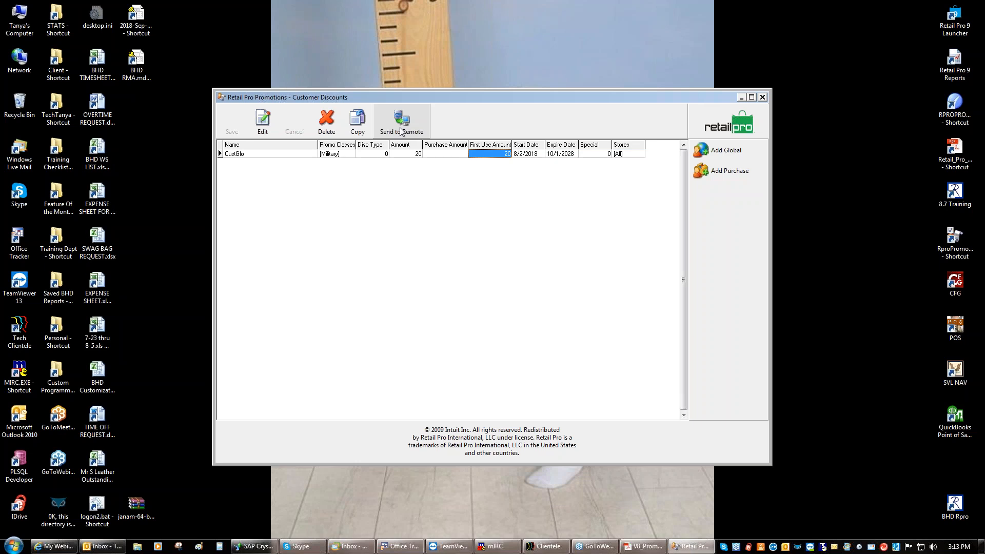
Delete the CustGlo discount and start a new purchase discount named Cust$
left_click(331, 128)
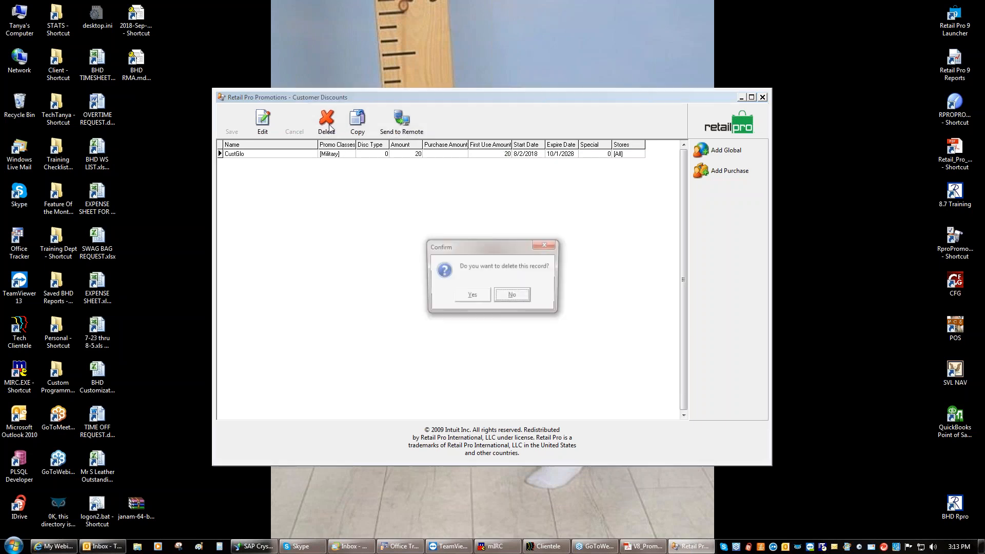
left_click(471, 298)
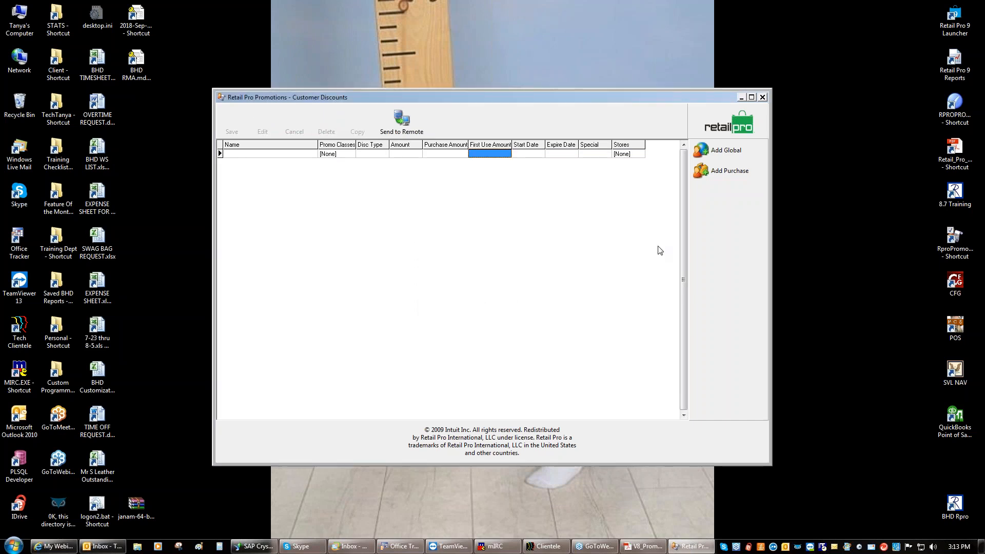
left_click(733, 172)
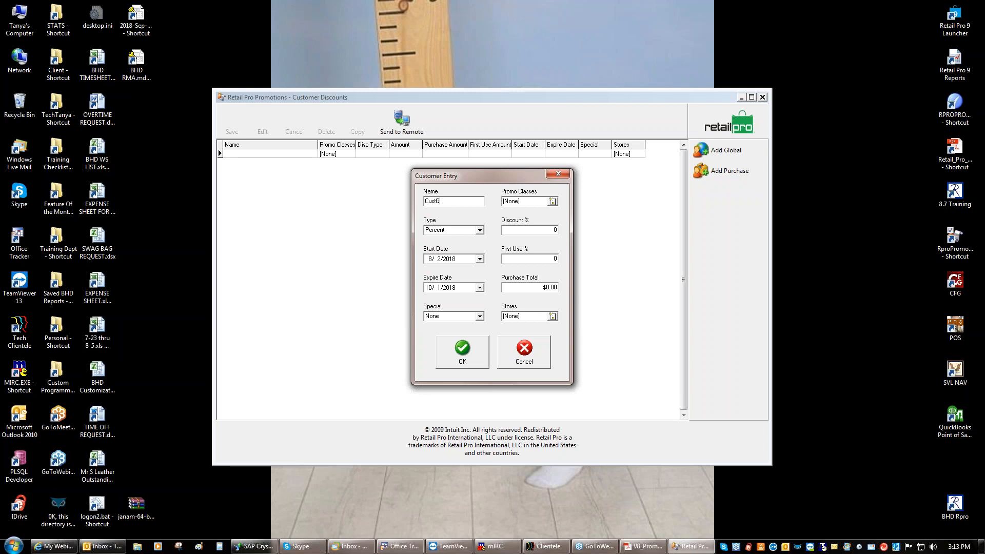
type("Cust$")
Give Cust$ the Military promo class and a 20% discount
left_click(553, 201)
left_click(429, 214)
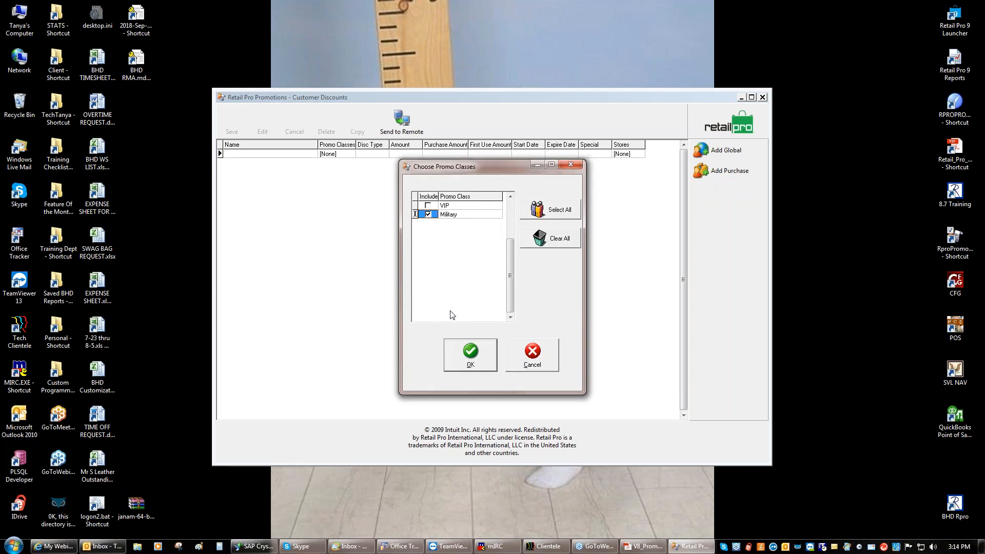
left_click(468, 354)
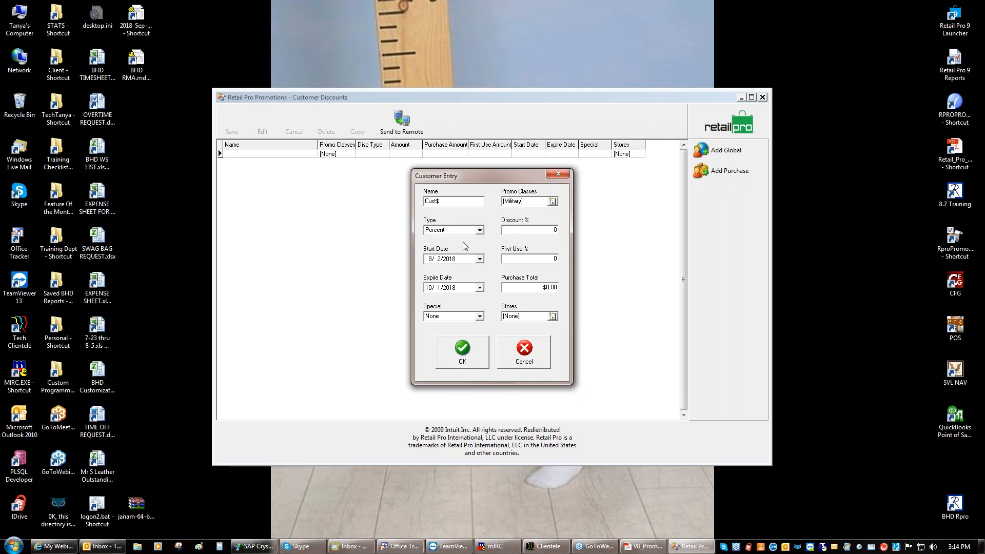
left_click(543, 230)
type("20")
Set the Cust$ expiry date to October 1, 2028
left_click(480, 288)
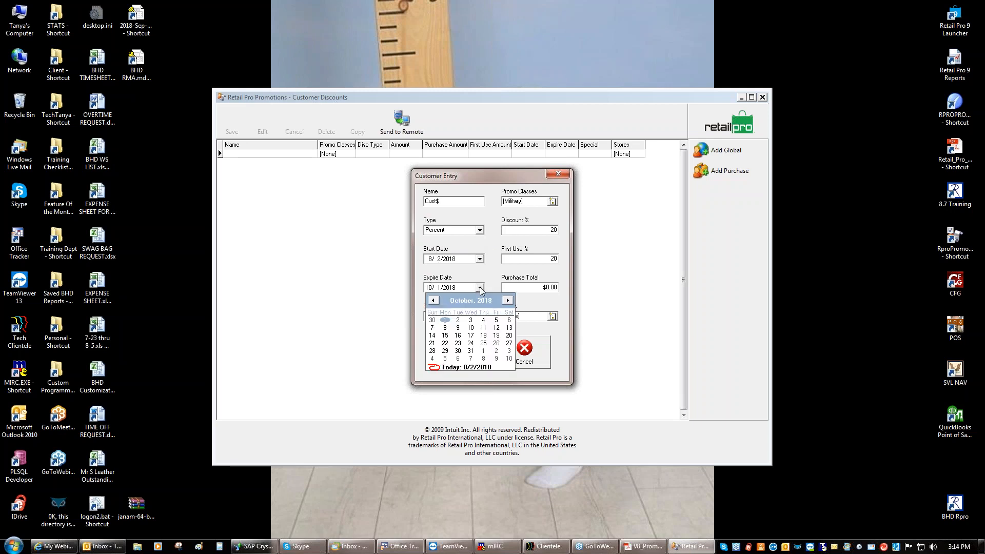
left_click(490, 301)
left_click(500, 298)
left_click(501, 299)
left_click(500, 299)
left_click(500, 298)
left_click(500, 299)
left_click(501, 299)
left_click(500, 298)
left_click(500, 299)
left_click(499, 298)
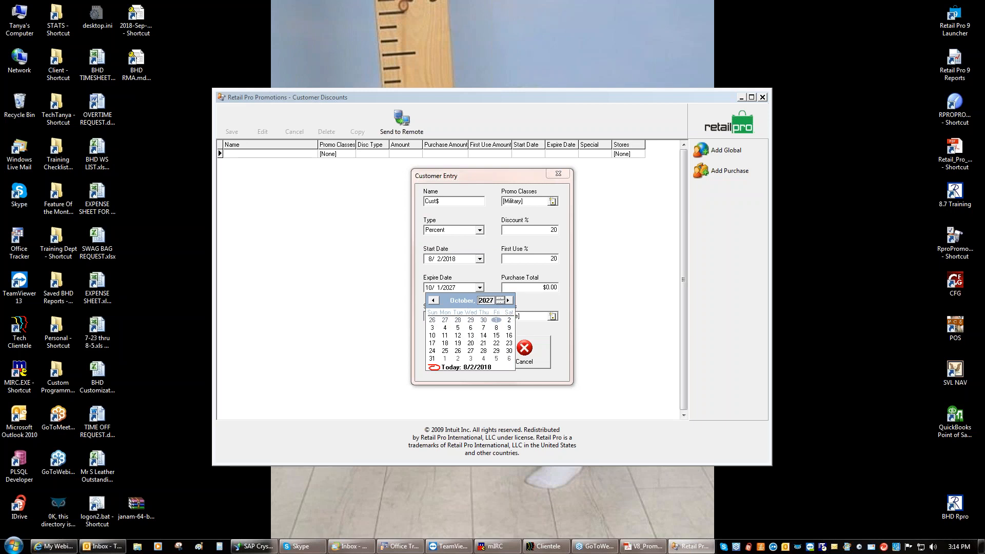
left_click(501, 300)
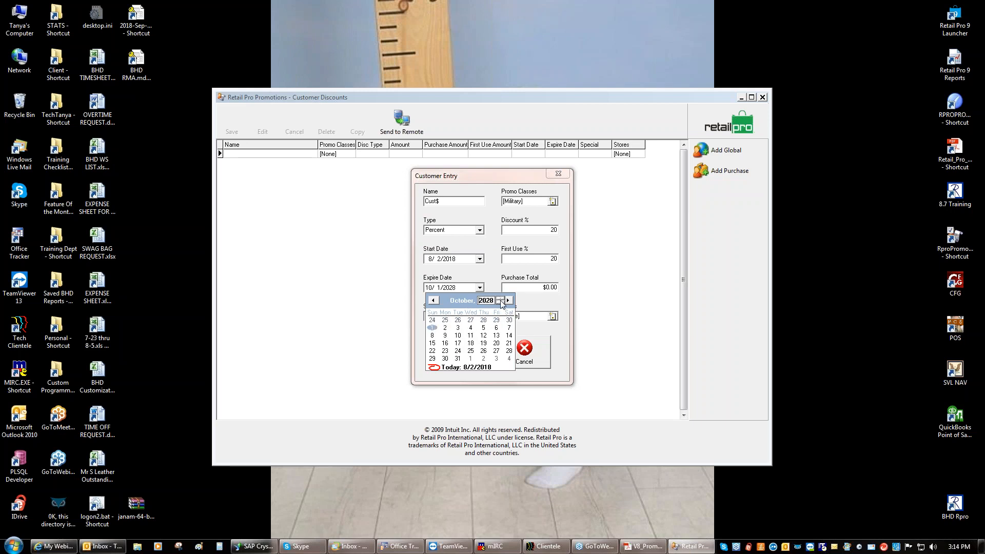
left_click(434, 330)
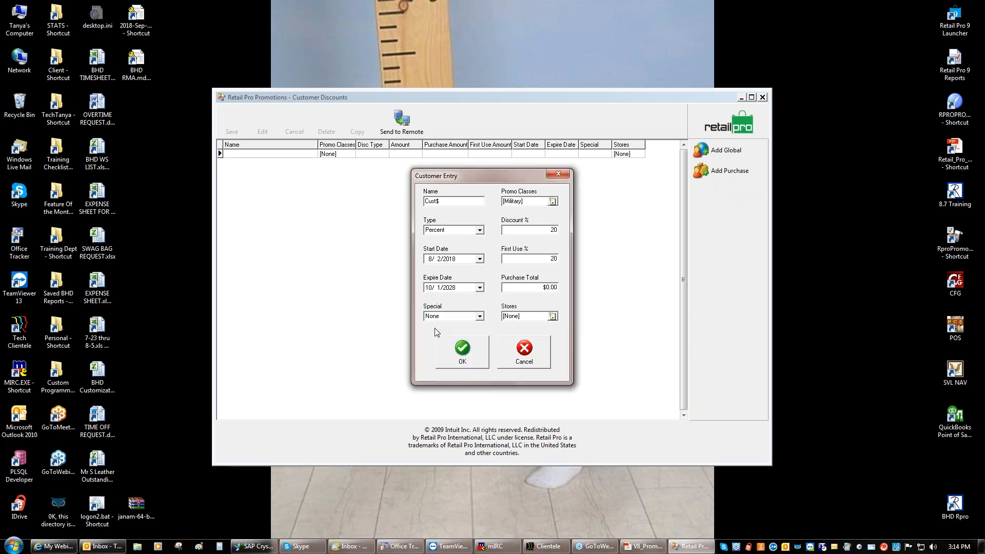
Enter a 200.00 purchase total, apply to all stores, keep Special None, and save
left_click(534, 289)
type("200.00")
key("Tab")
left_click(543, 220)
left_click(466, 356)
left_click(480, 317)
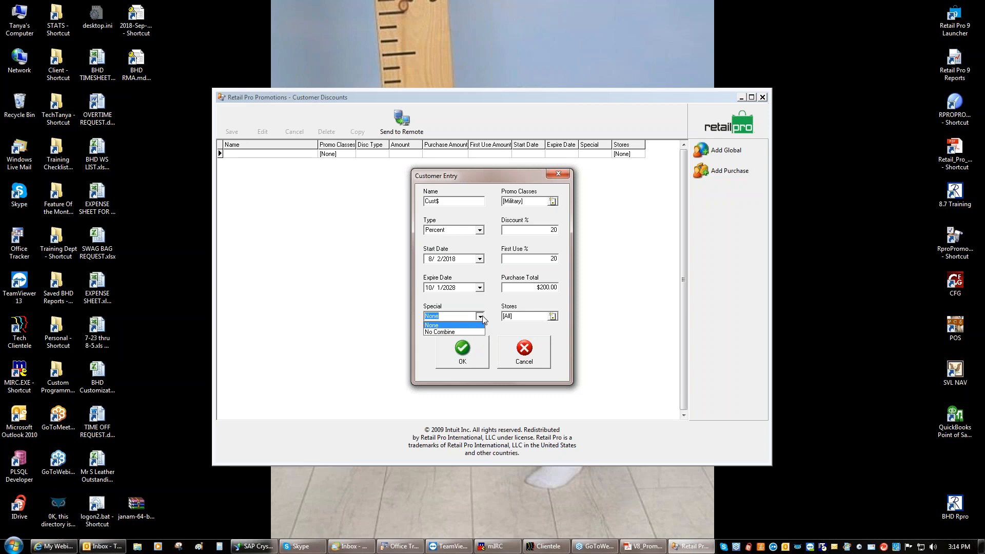
left_click(481, 317)
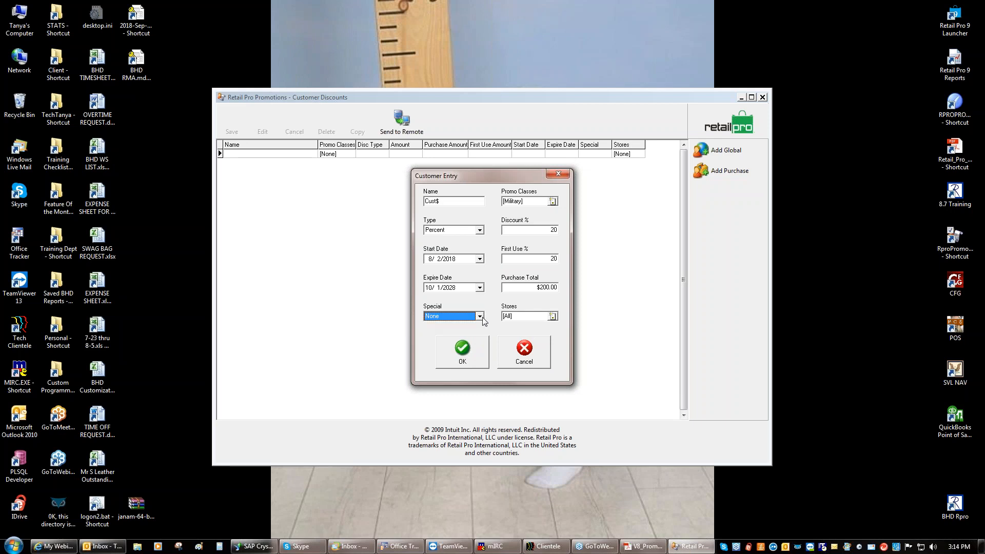
left_click(469, 354)
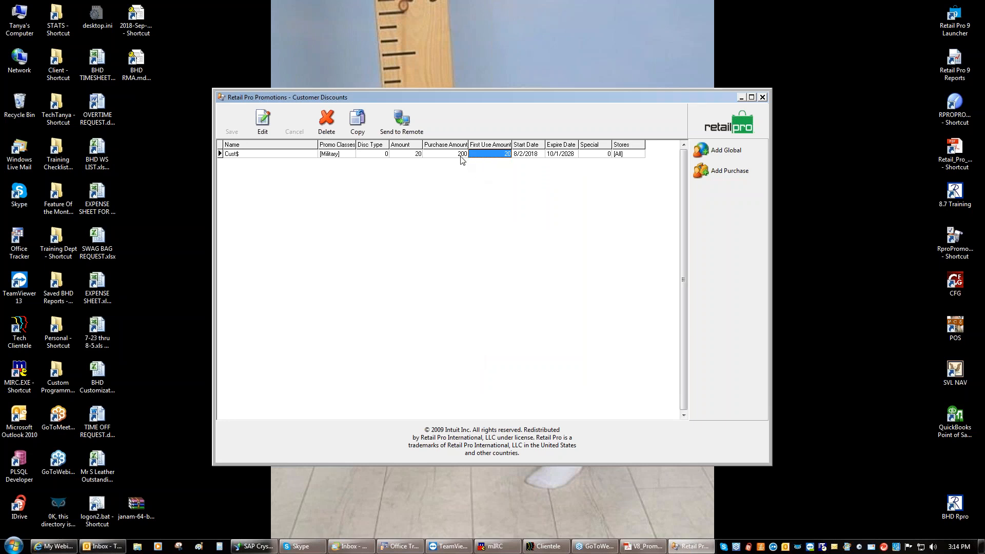
Delete the Cust$ discount record and move from Customer Discounts to the Coupons screen
left_click(329, 130)
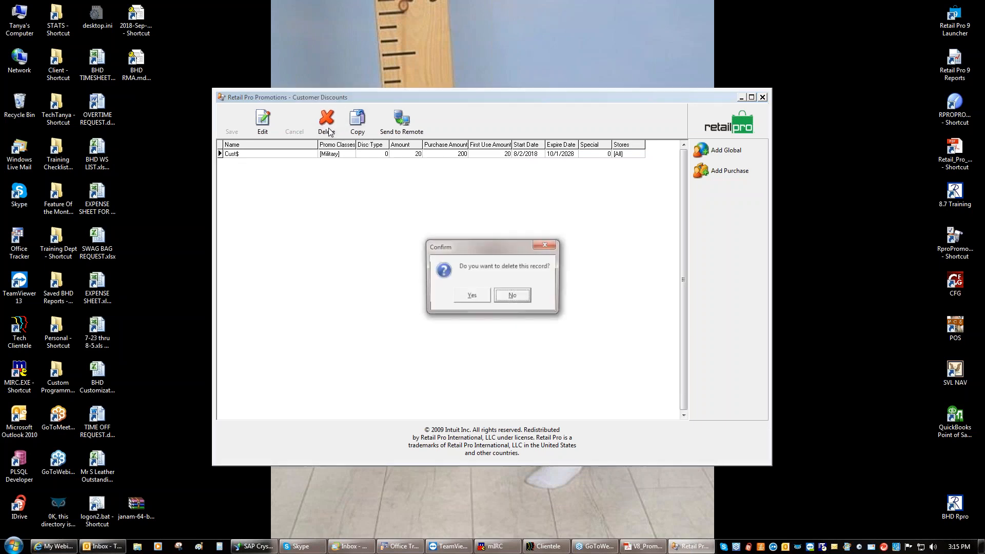
left_click(464, 296)
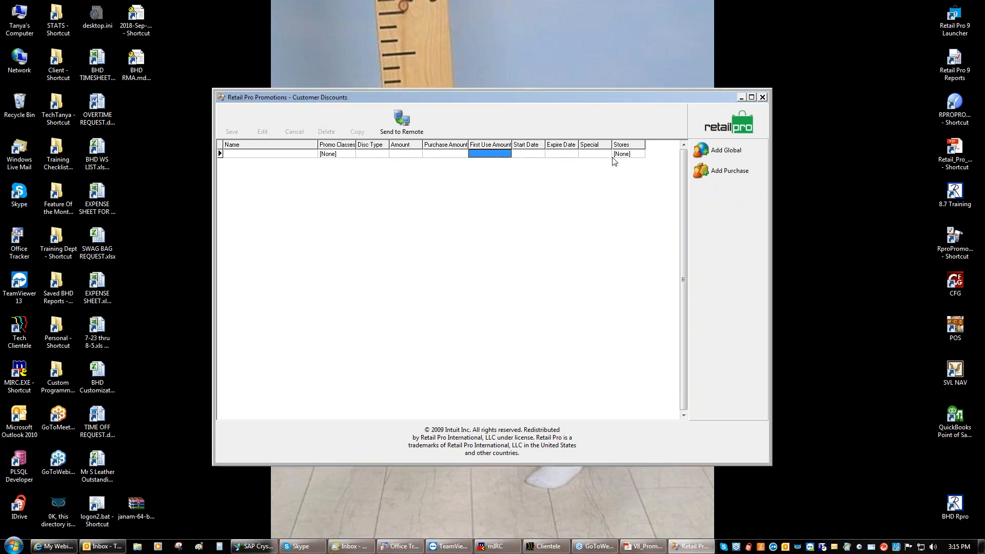
left_click(708, 128)
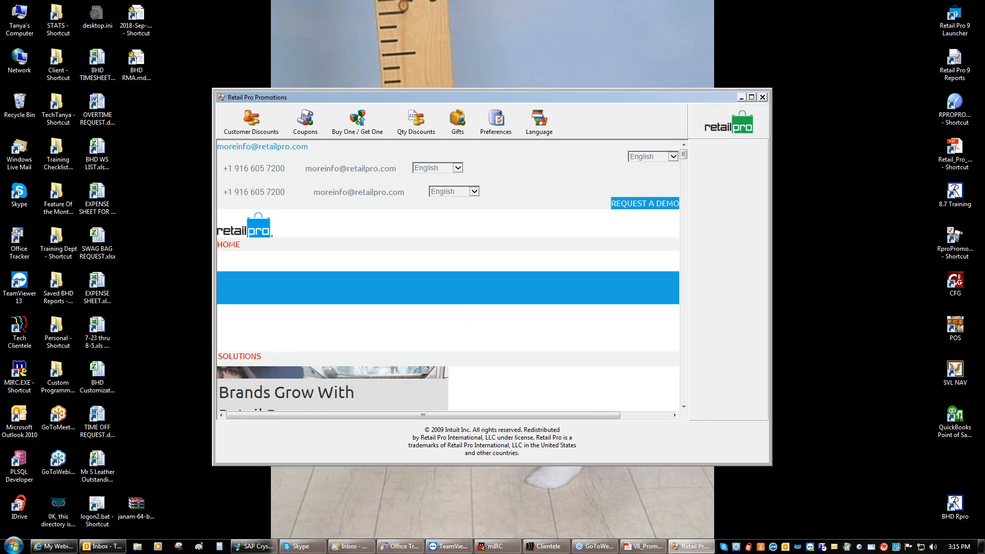
left_click(304, 131)
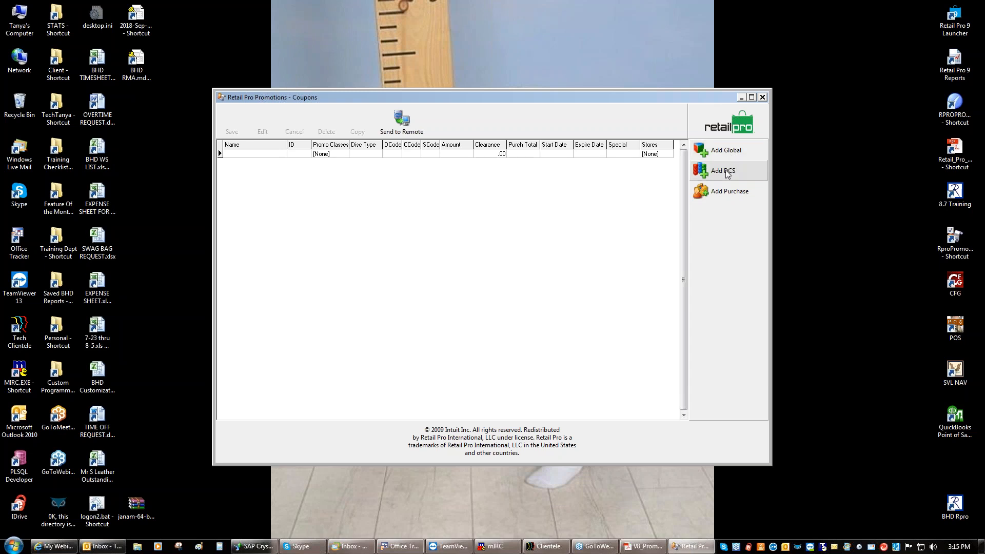
Add a DCS coupon with department APP, class WMN and subclass SHT
left_click(727, 175)
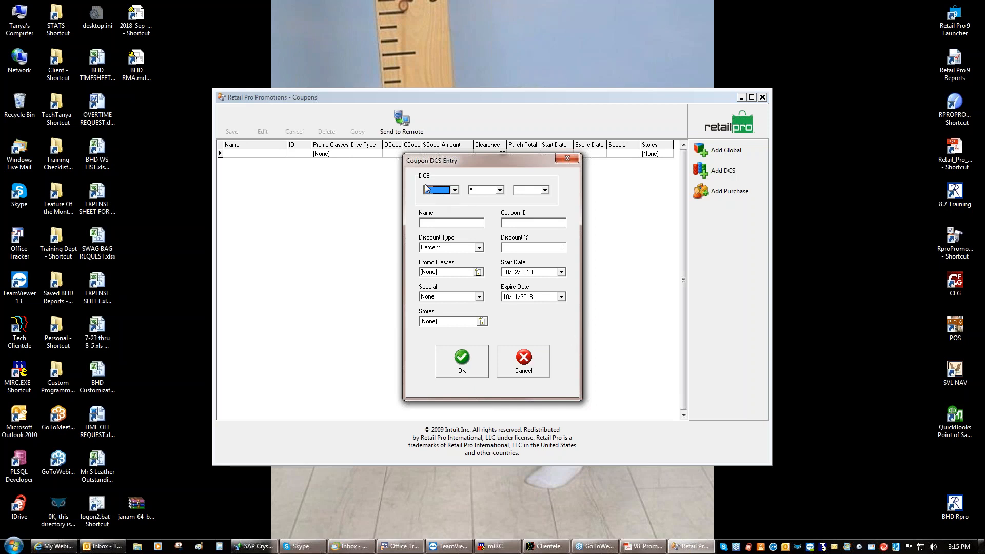
left_click(455, 192)
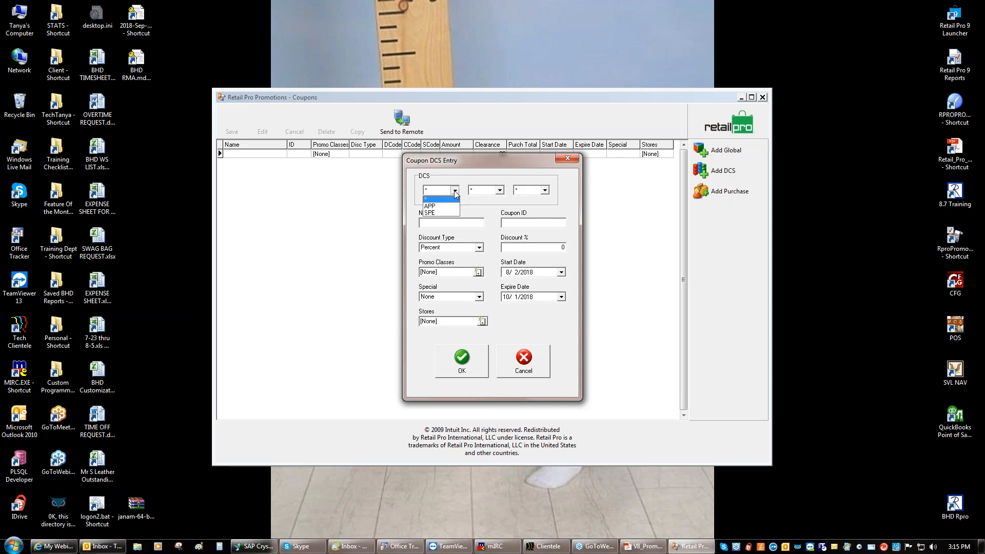
left_click(434, 206)
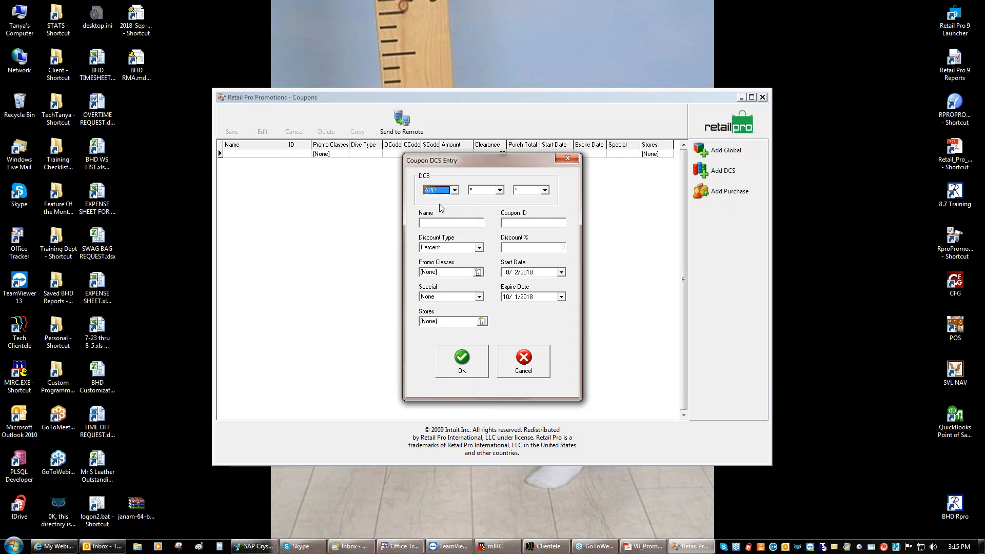
left_click(500, 191)
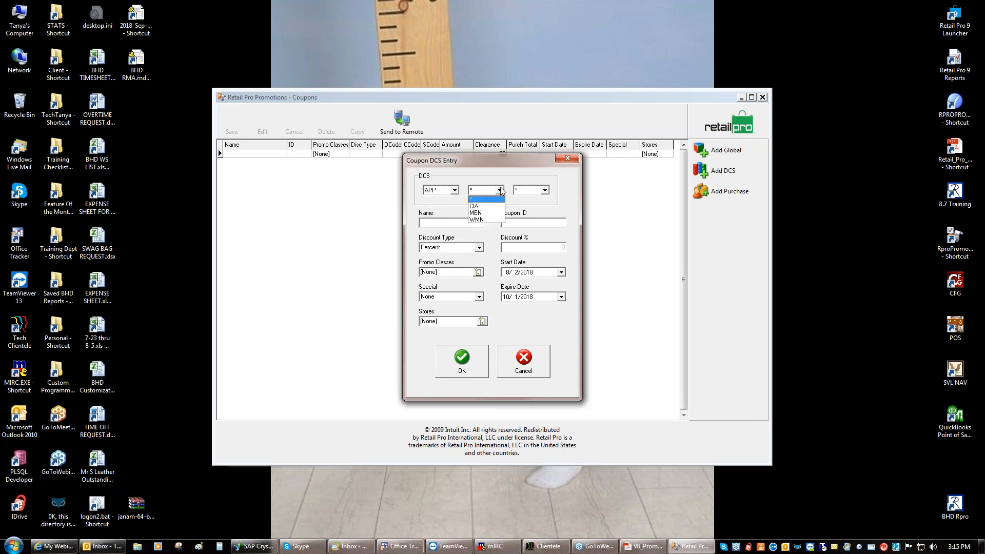
left_click(501, 190)
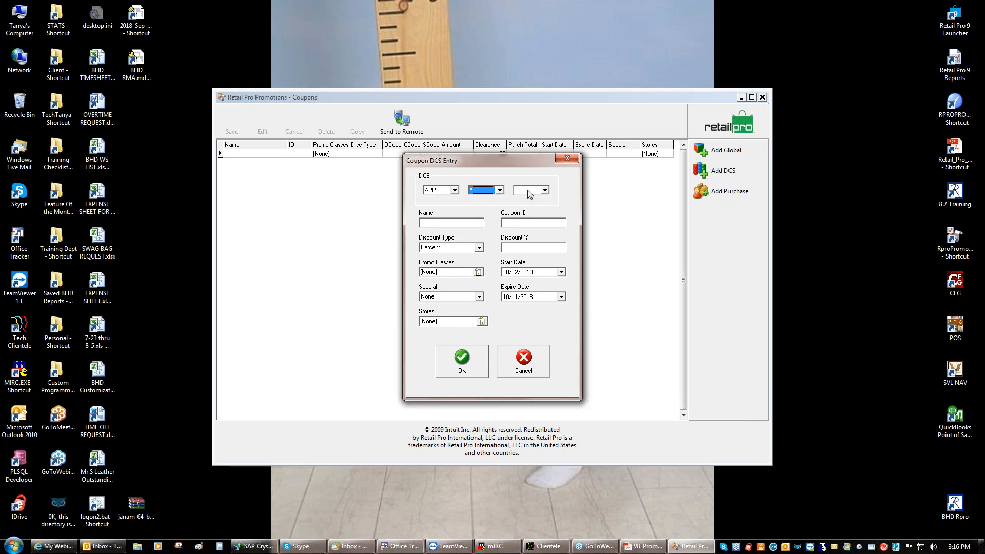
left_click(499, 190)
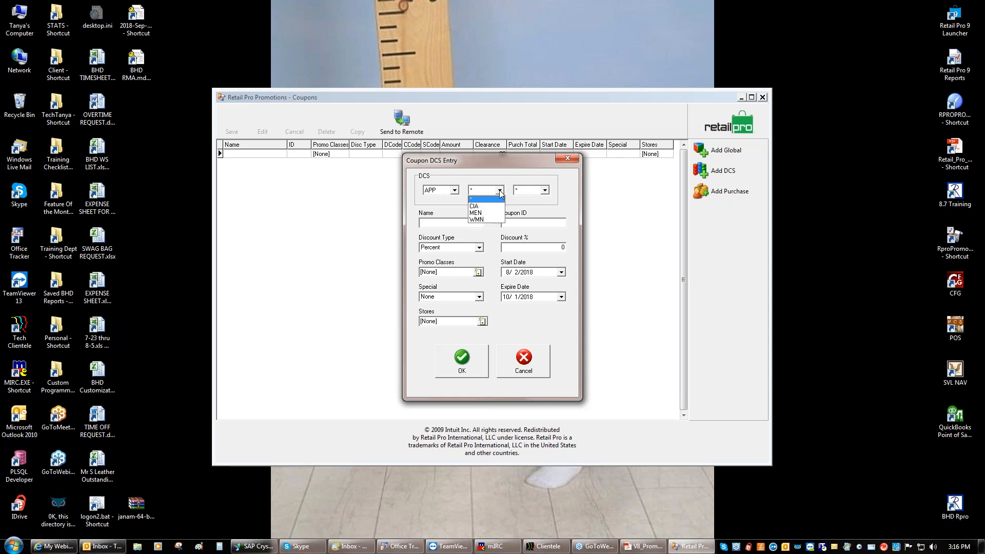
left_click(484, 220)
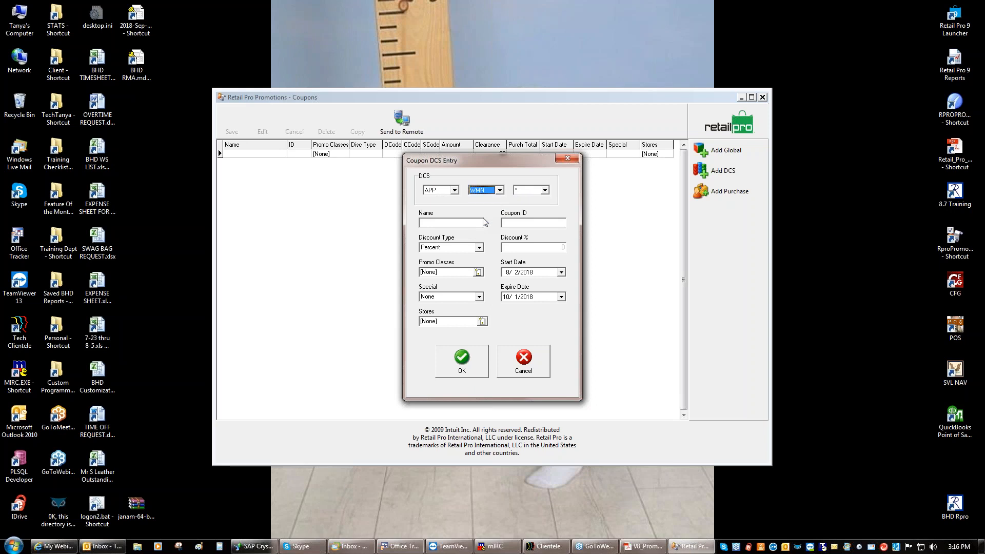
left_click(545, 191)
left_click(546, 191)
left_click(546, 191)
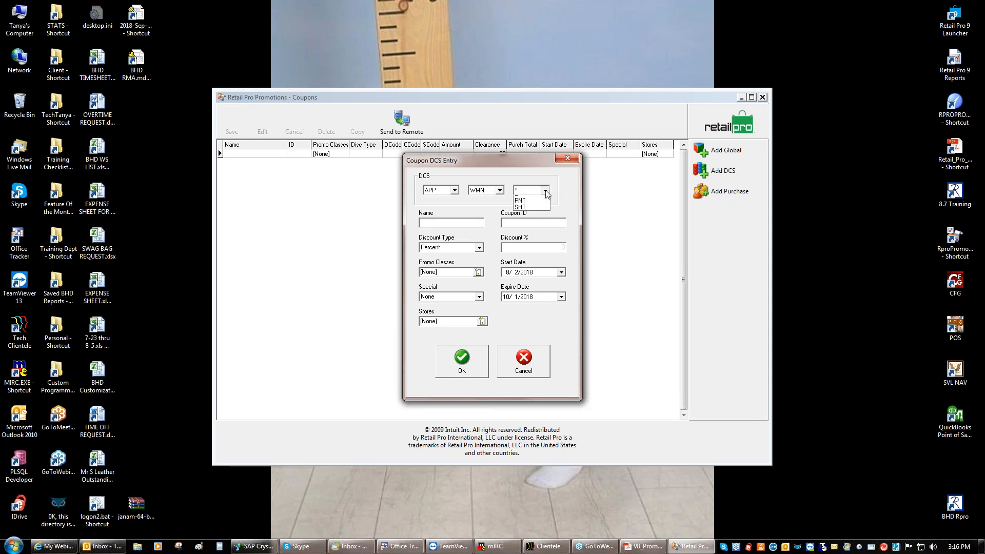
left_click(521, 219)
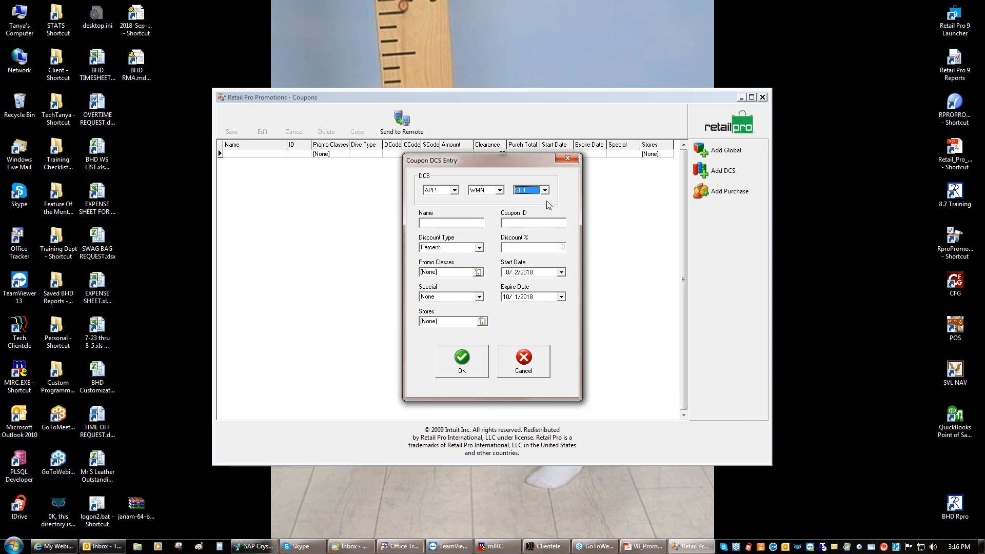
left_click(442, 221)
Enter the FallCoup name and make the discount a $5 Dollar amount
type("Coup")
key("BackSpace")
key("BackSpace")
left_click(479, 248)
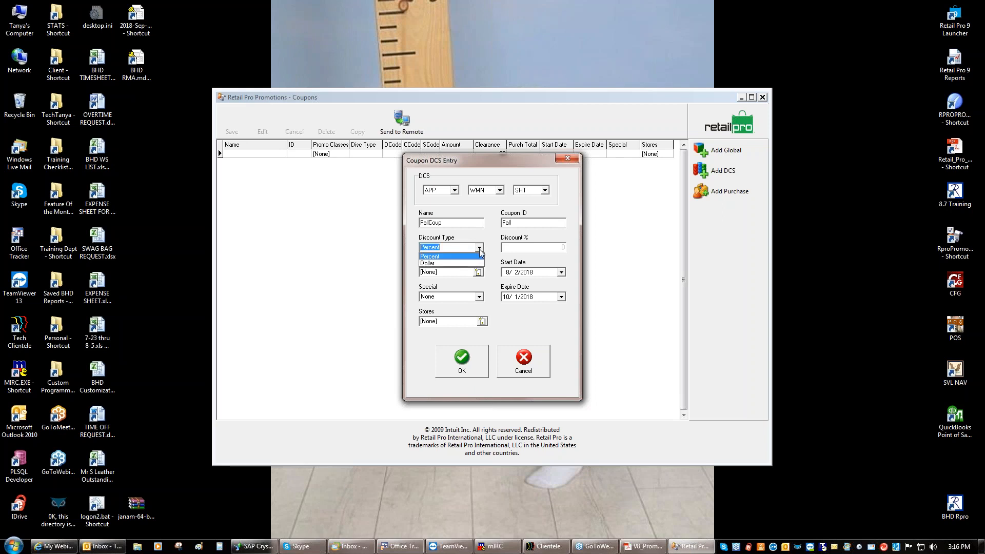
left_click(479, 250)
left_click(537, 249)
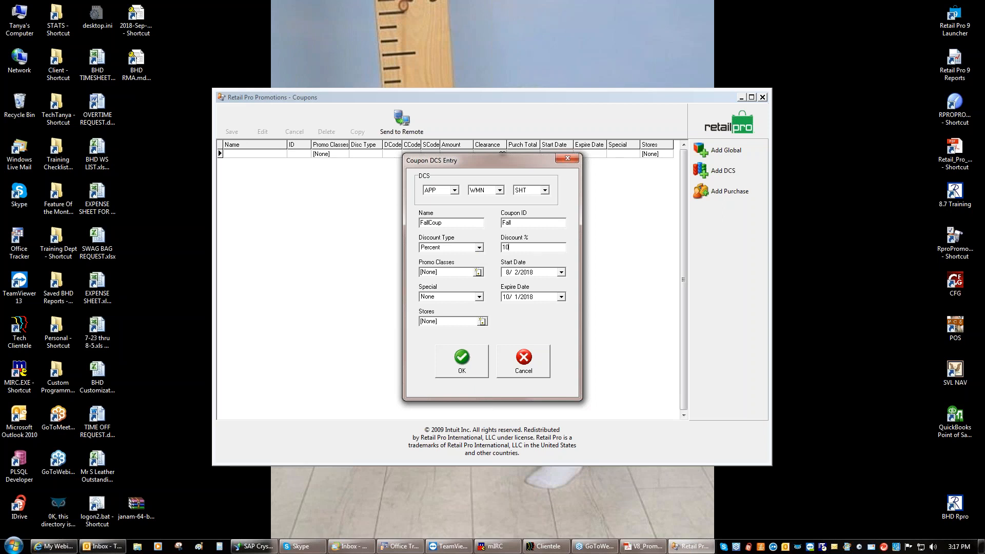
left_click(479, 247)
left_click(444, 264)
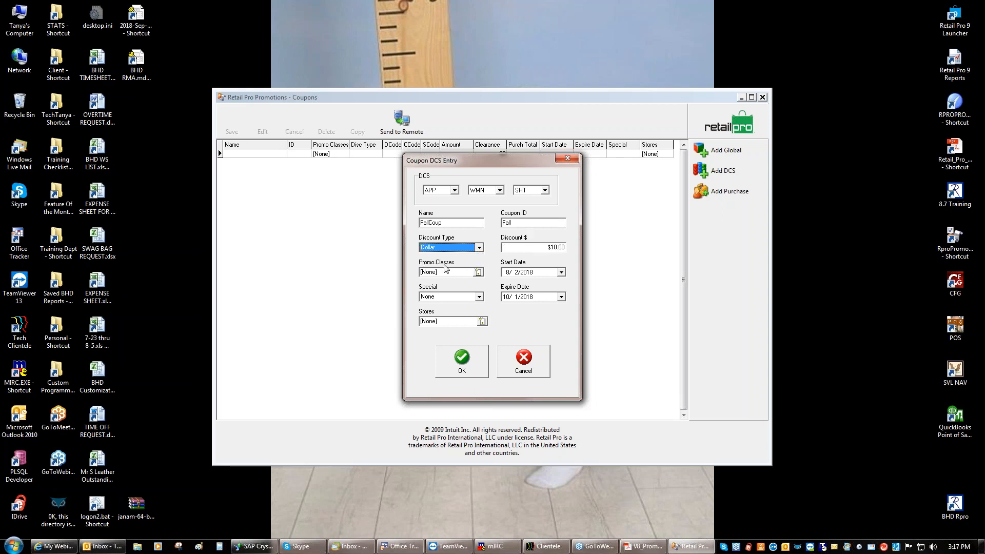
left_click(536, 248)
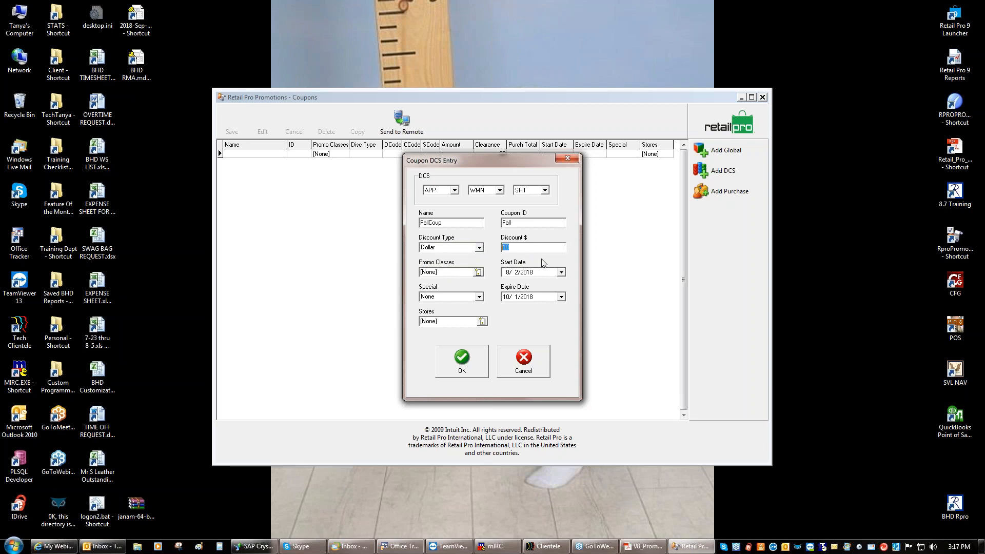
type("5")
Leave promo classes at None, check the Special options, and bring up the promotions guide
left_click(478, 272)
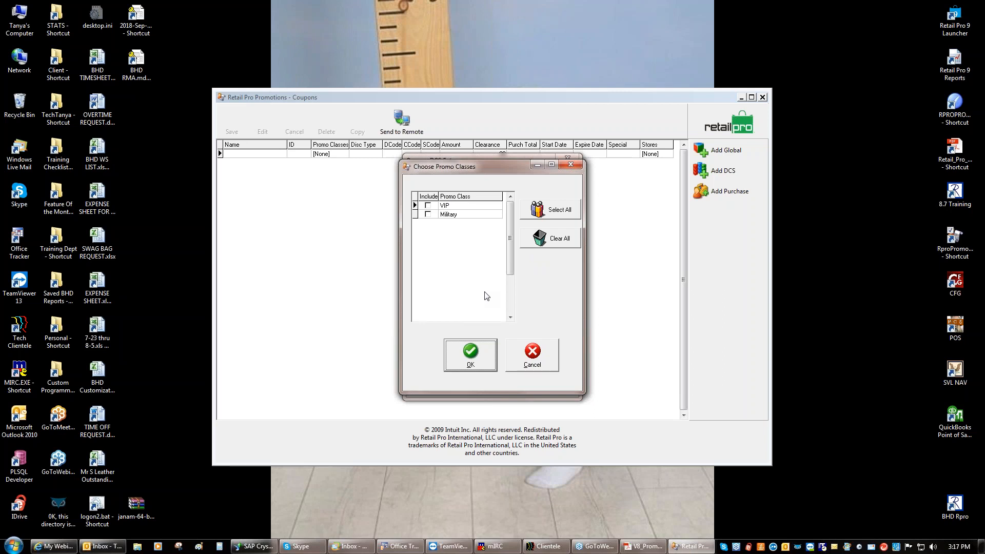
left_click(530, 353)
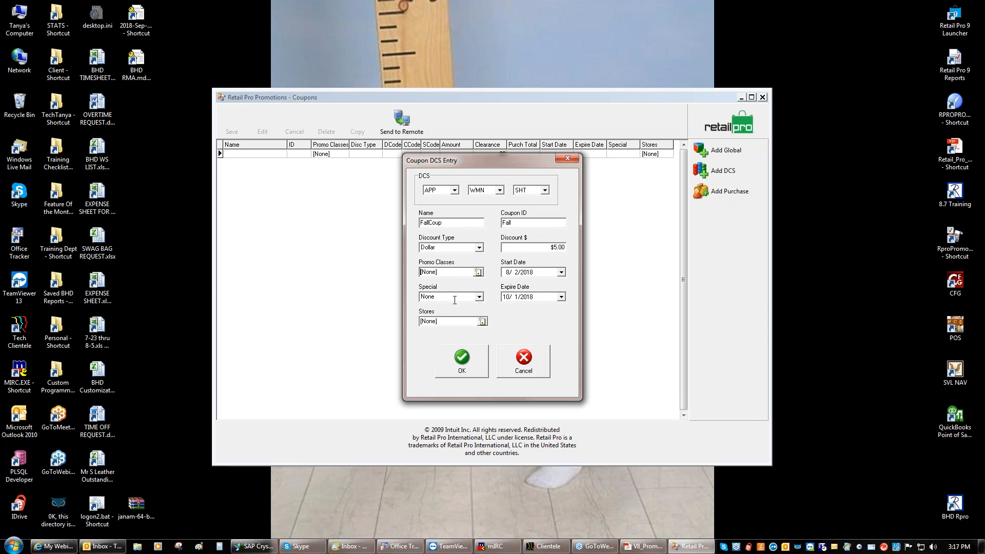
left_click(479, 298)
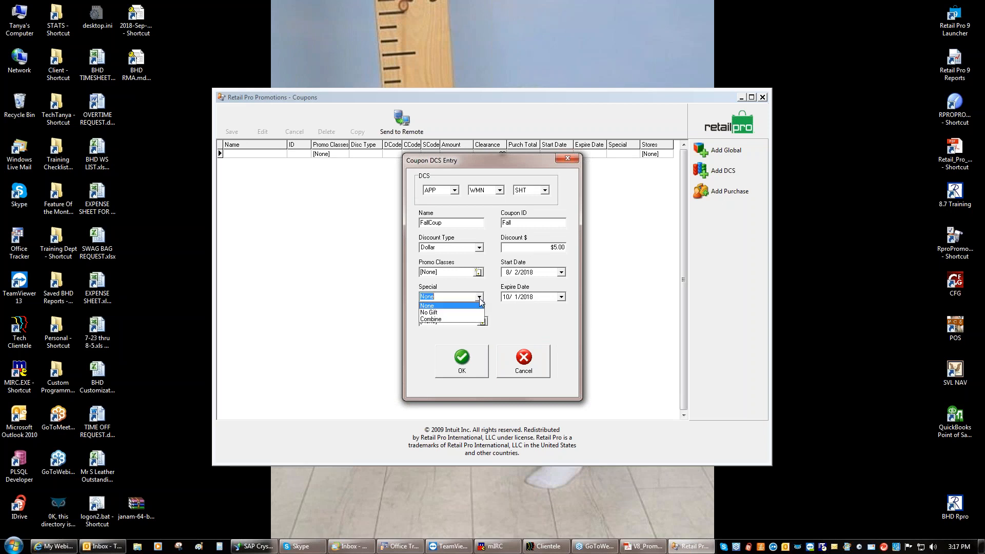
left_click(643, 546)
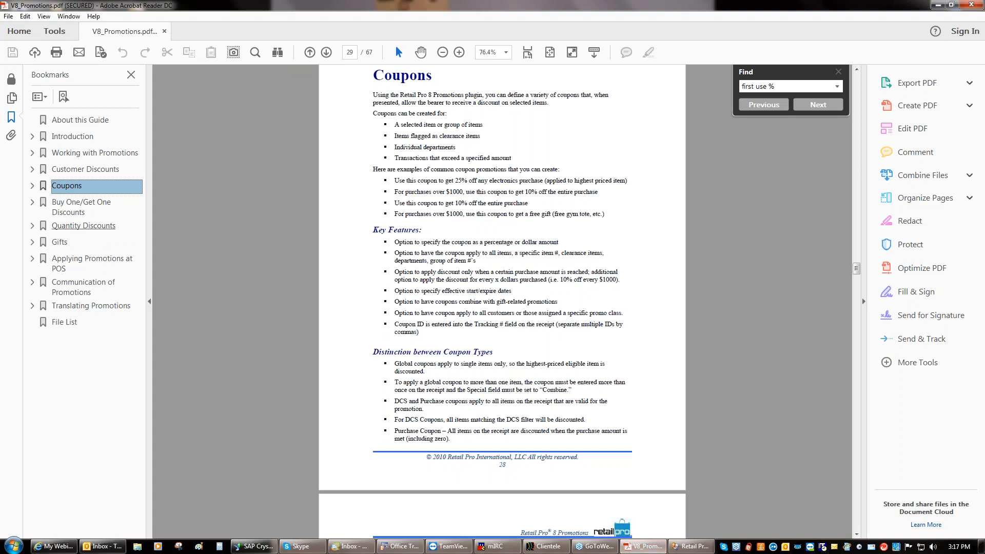
Read the Global Discount Fields table under Customer Discounts, then minimize Acrobat Reader
left_click(84, 170)
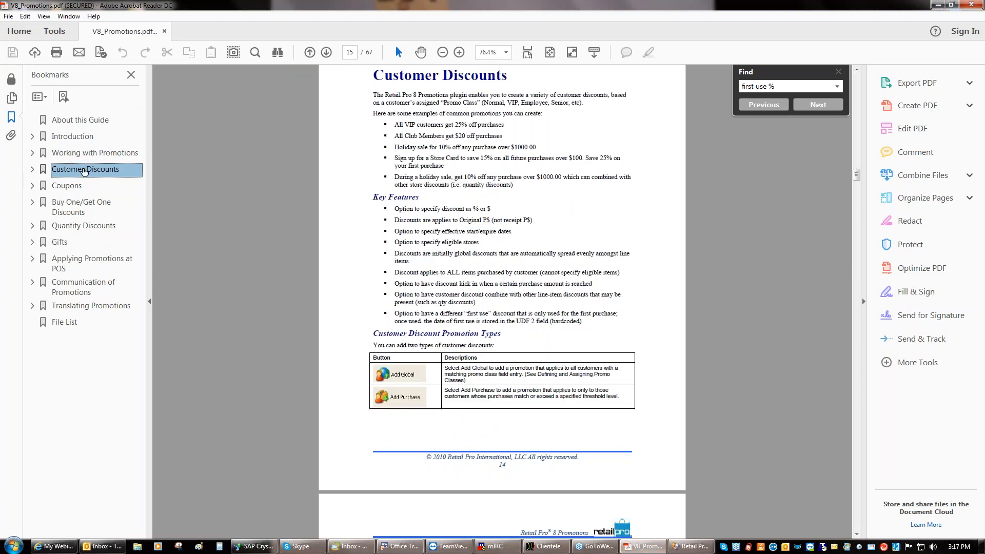
left_click_drag(857, 175, 856, 213)
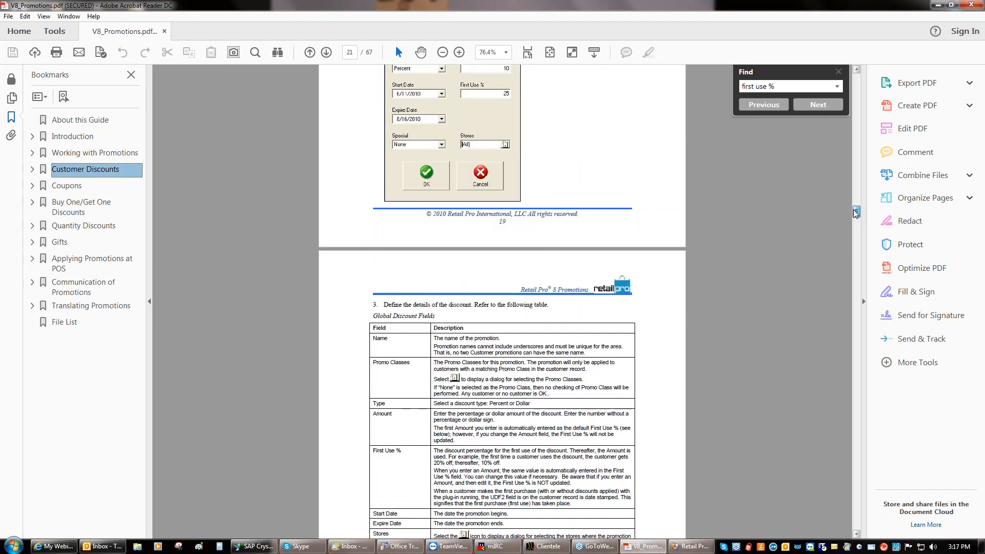
scroll(855, 213, "down", 3)
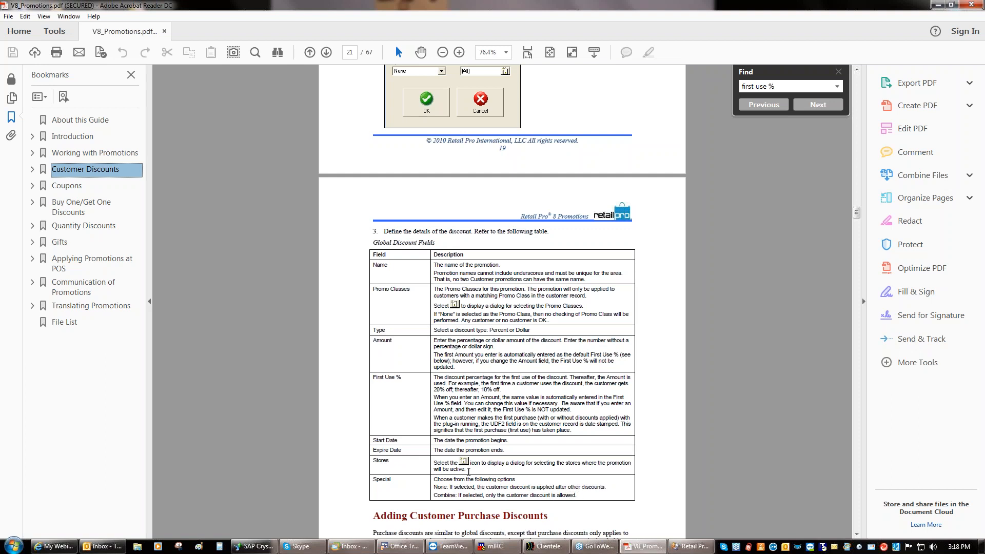
left_click(938, 5)
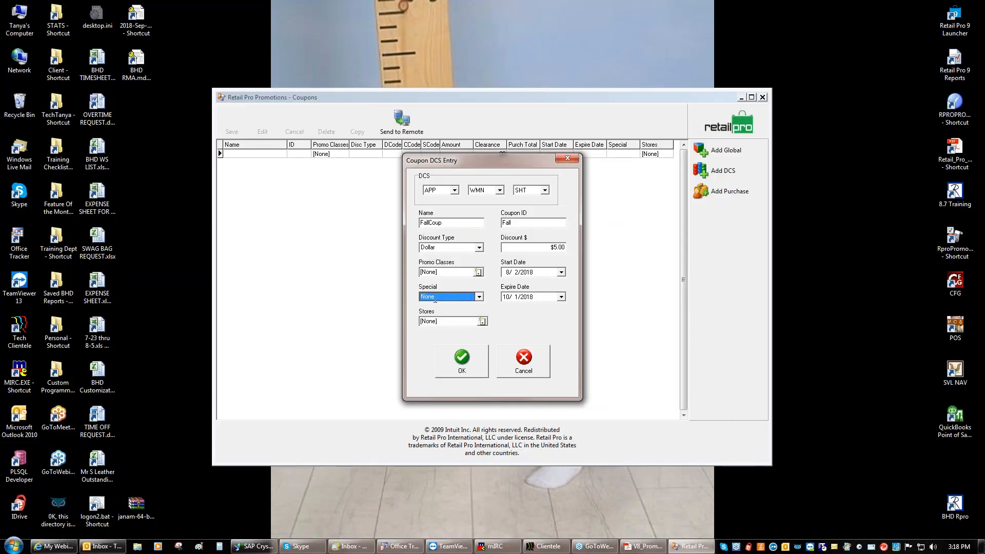
Apply FallCoup to all stores in Choose Stores and save the coupon
left_click(482, 321)
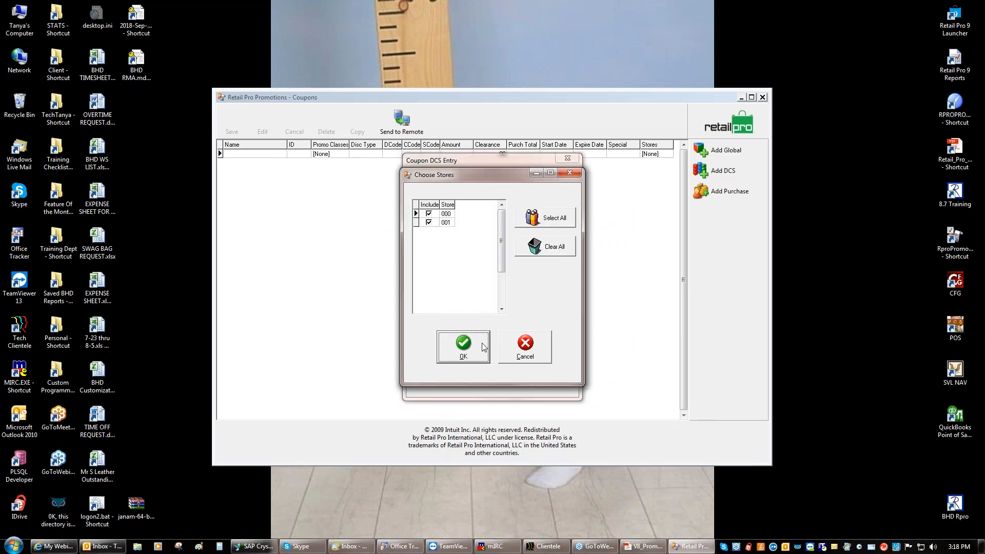
left_click(464, 344)
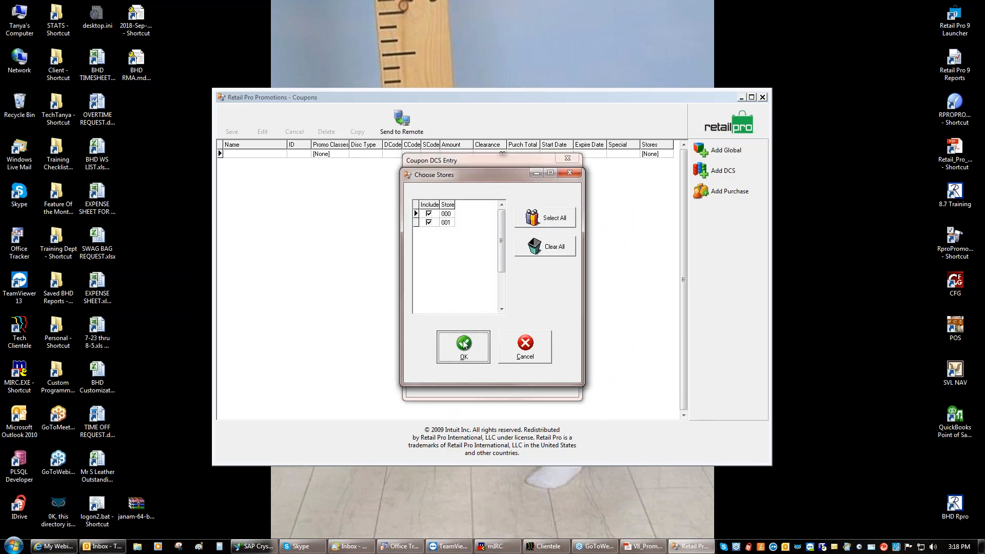
left_click(461, 362)
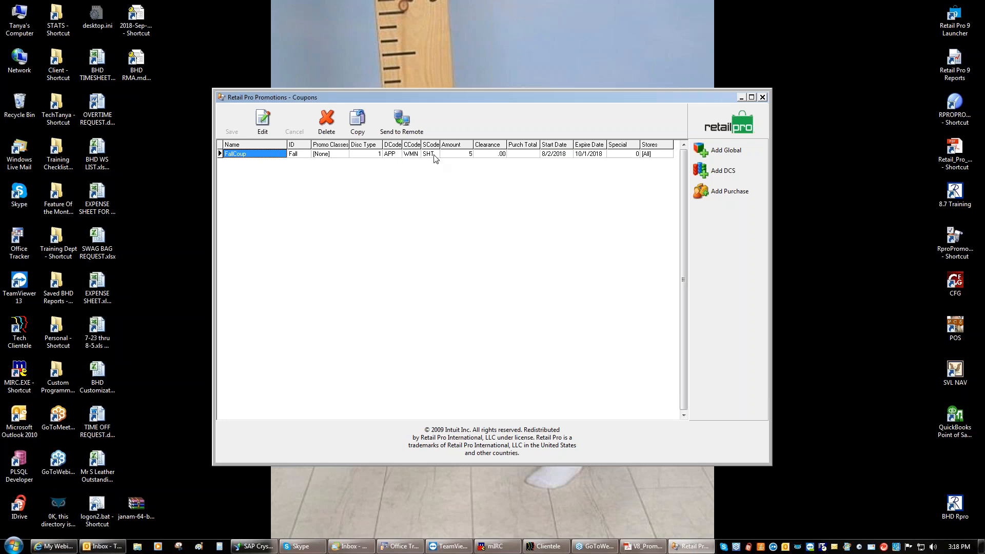
Add a purchase coupon with 'Discount for every' ticked and edit its 100 Purchase Total
left_click(725, 191)
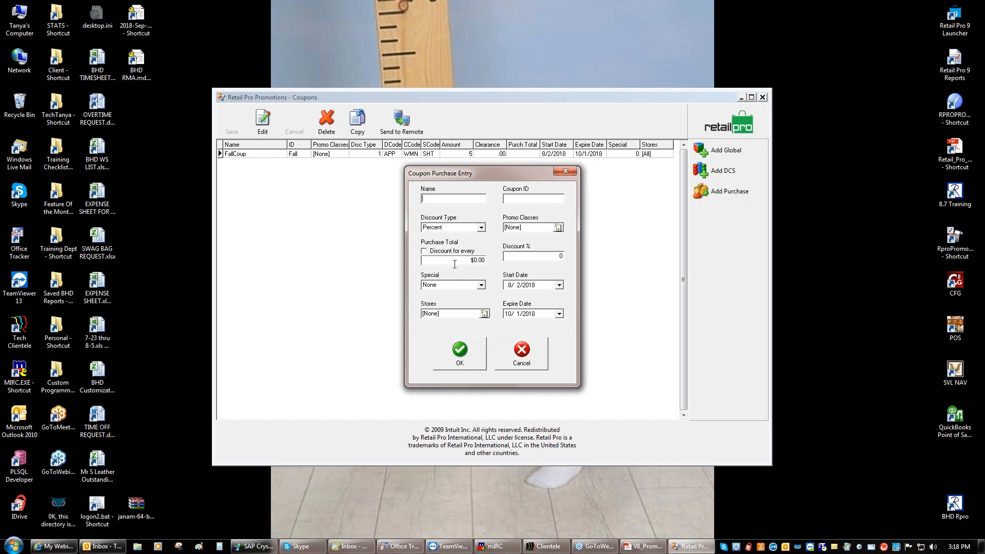
left_click(425, 252)
left_click(471, 260)
Discard the unsaved purchase coupon and close a trial global coupon form
left_click(517, 351)
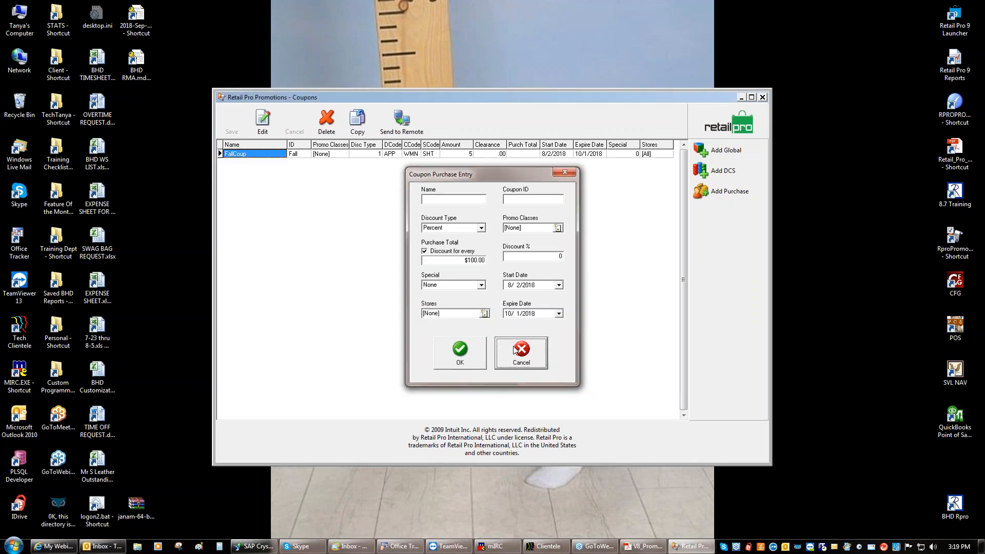
left_click(714, 150)
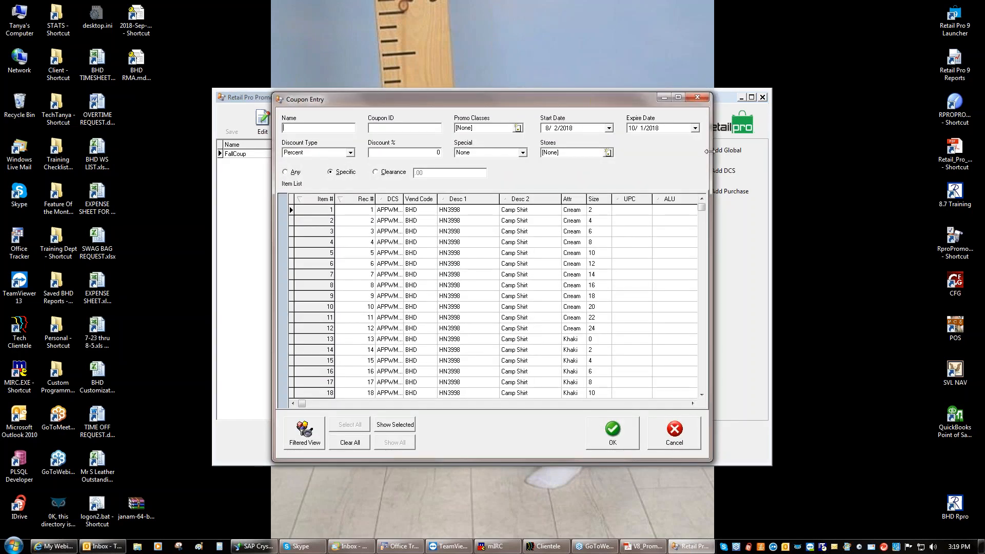
left_click(672, 433)
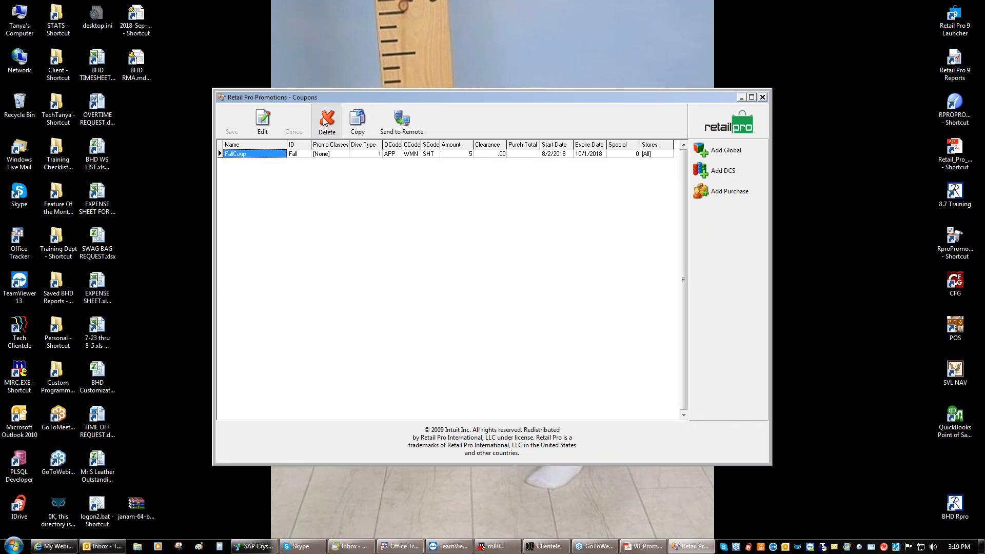
Delete the FallCoup coupon and start a new global coupon named FallCoup
left_click(324, 122)
left_click(464, 302)
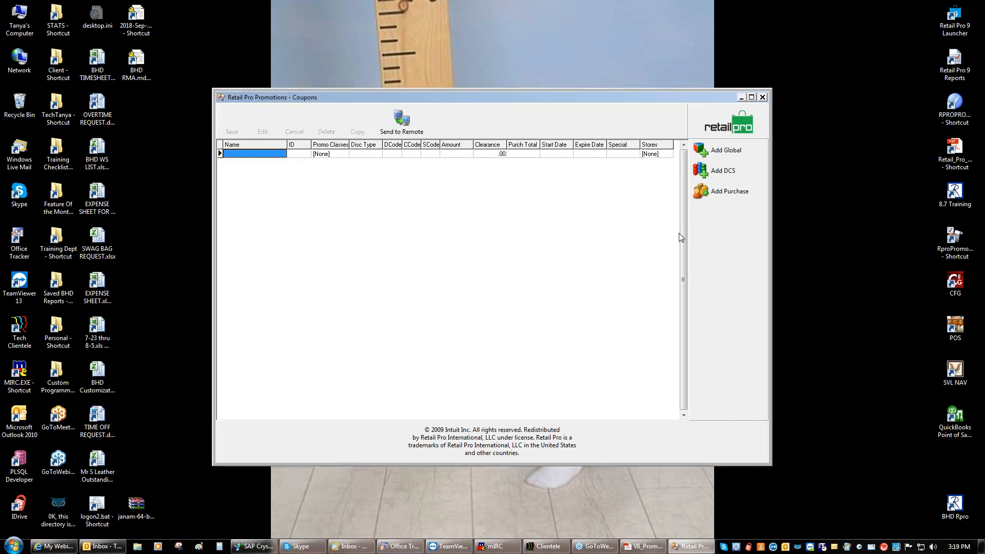
left_click(726, 151)
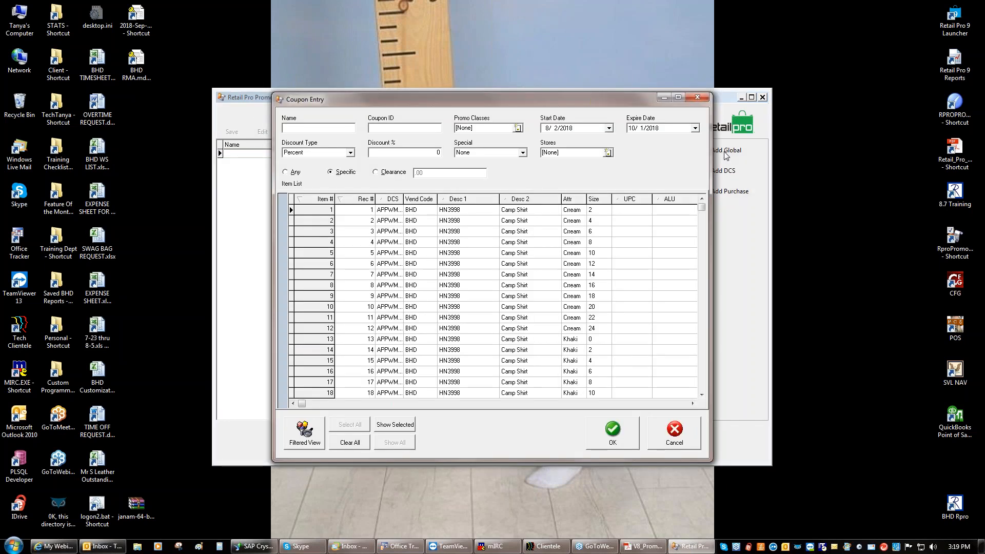
type("FallCoup")
Set the coupon's expiration date to November 21, 2018
left_click(695, 129)
left_click(715, 142)
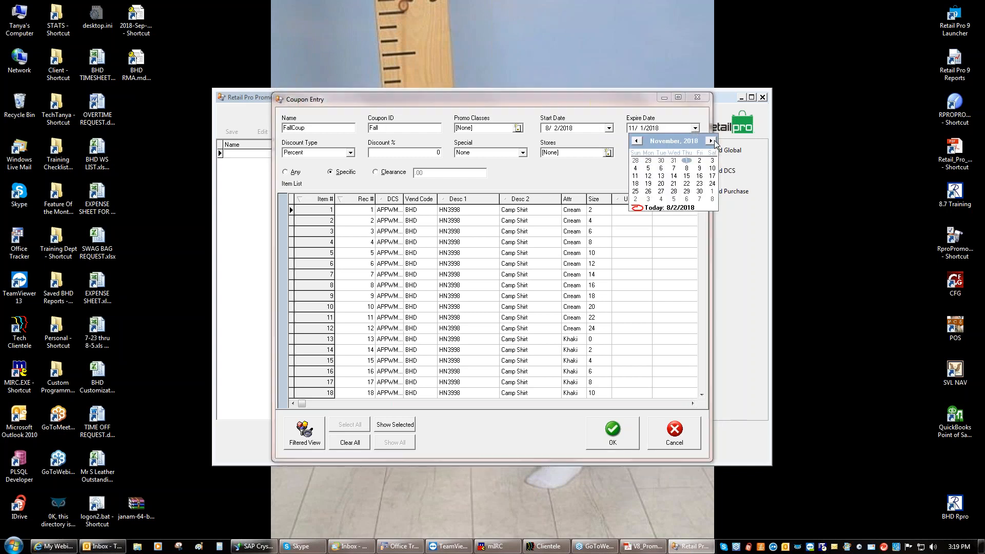
left_click(676, 184)
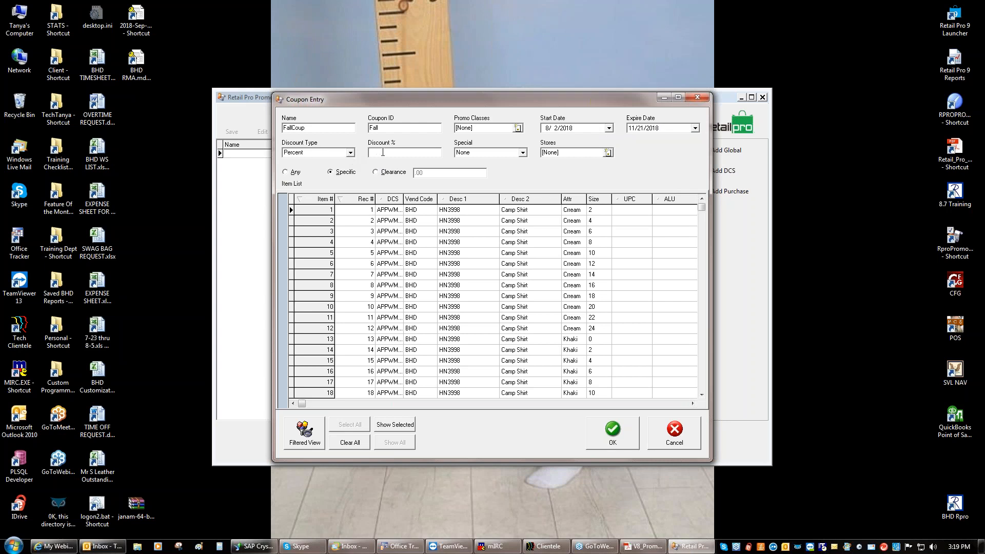
Apply the coupon to all stores (000 and 001) and limit it to Specific items
left_click(608, 152)
left_click(554, 221)
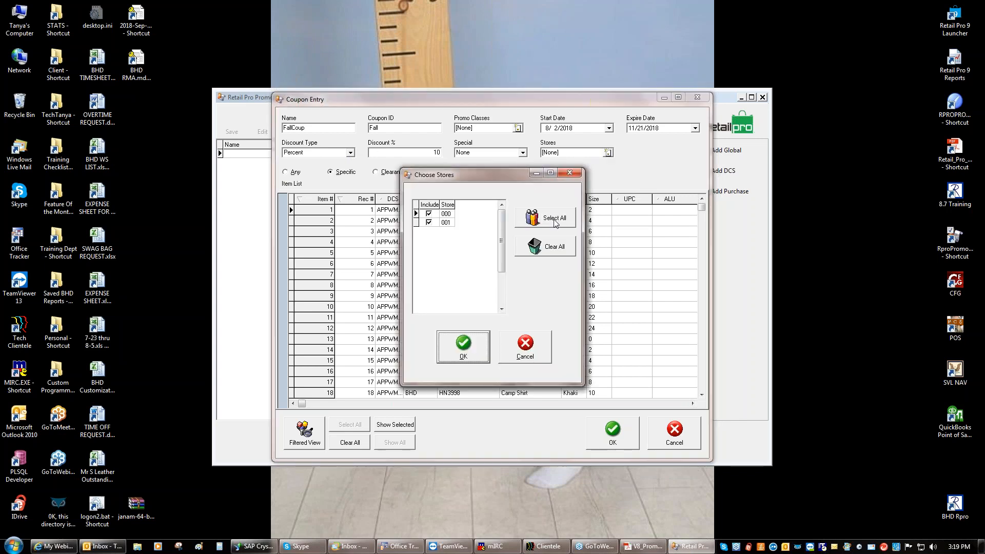
left_click(464, 346)
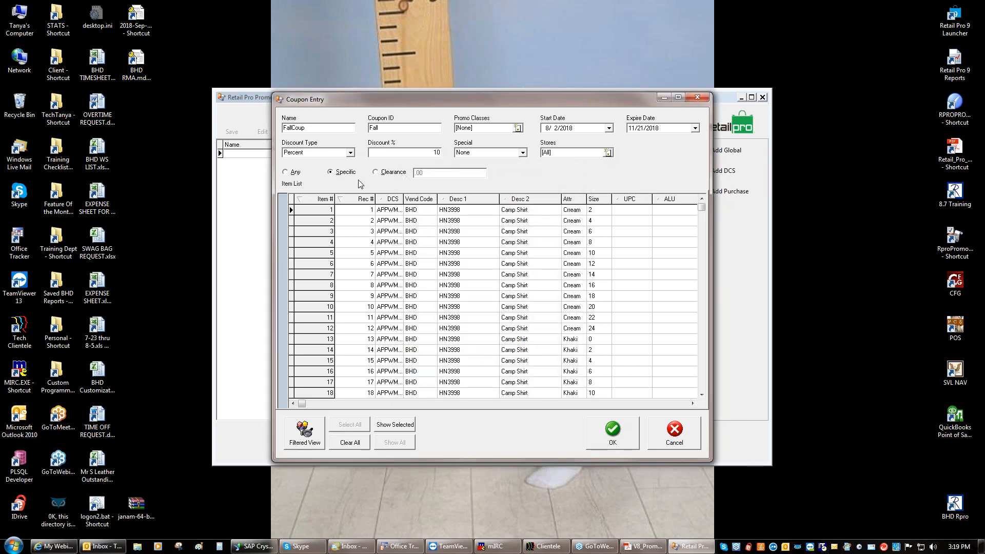
left_click(286, 174)
left_click(347, 443)
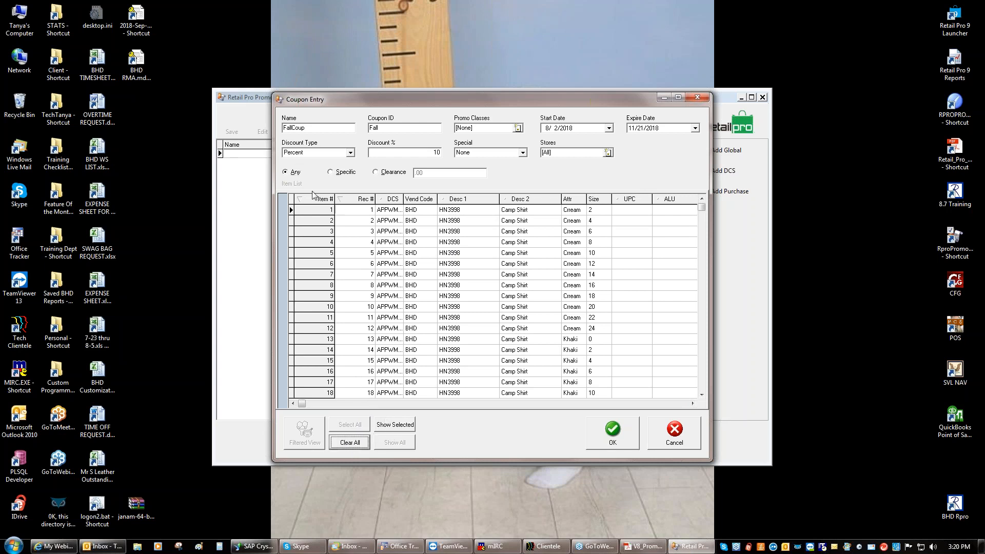
left_click(329, 173)
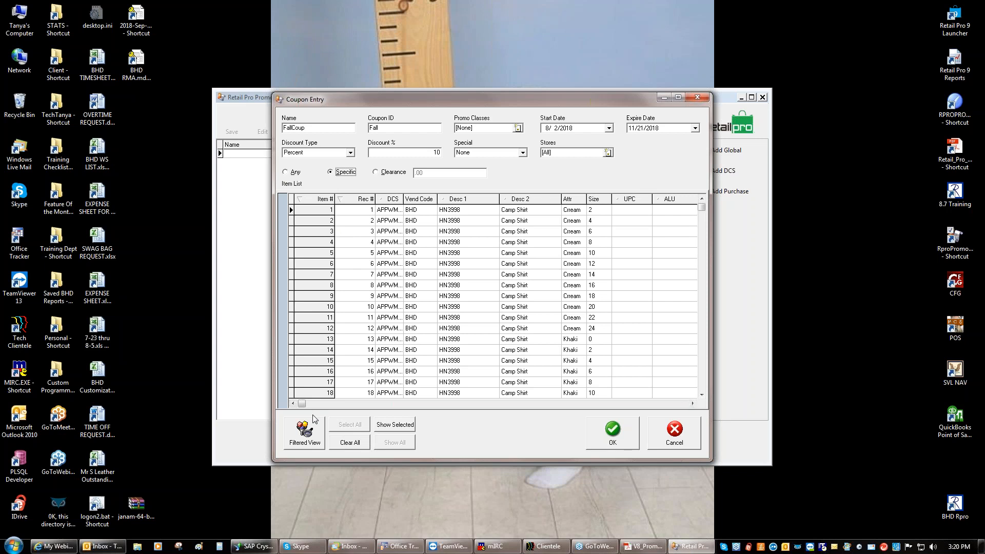
Filter the coupon's item list to DCS APPWMNPNT through the Filtered View criteria
left_click(306, 433)
right_click(435, 185)
left_click(452, 190)
left_click_drag(336, 180, 338, 299)
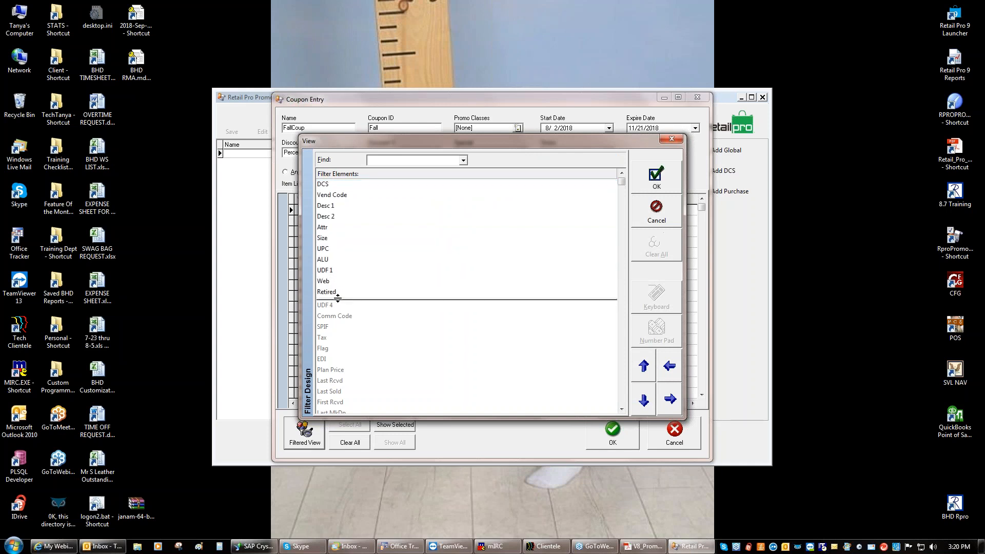
right_click(402, 226)
left_click(429, 243)
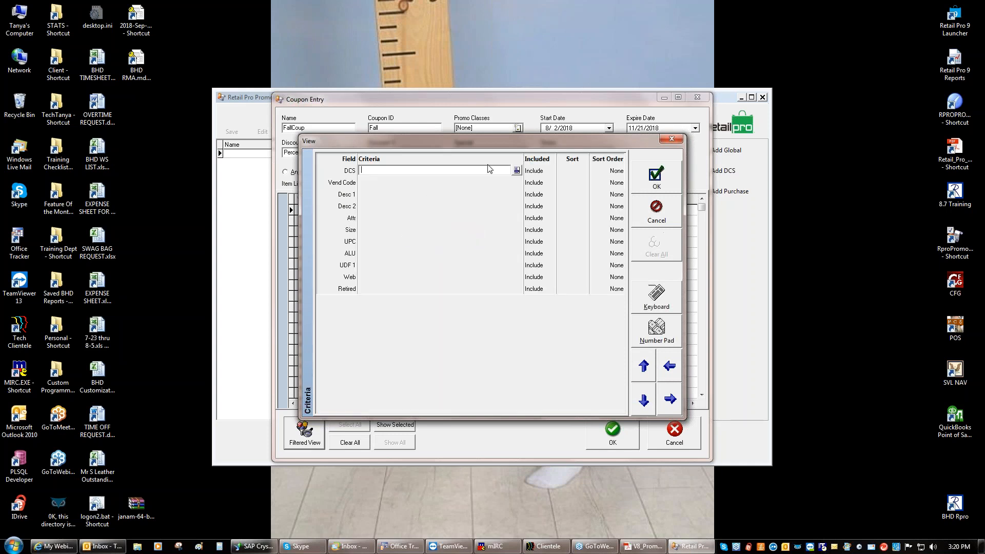
left_click(517, 171)
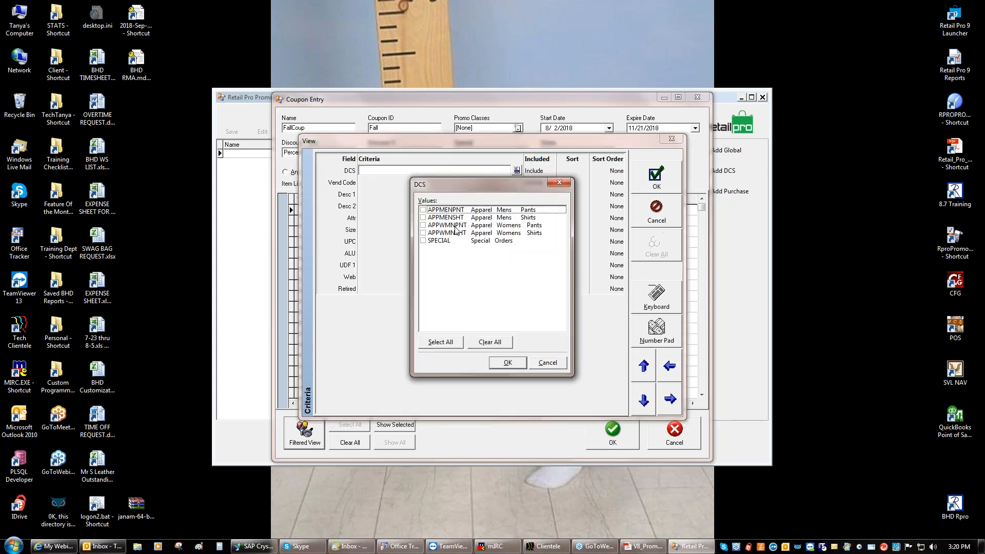
left_click(424, 226)
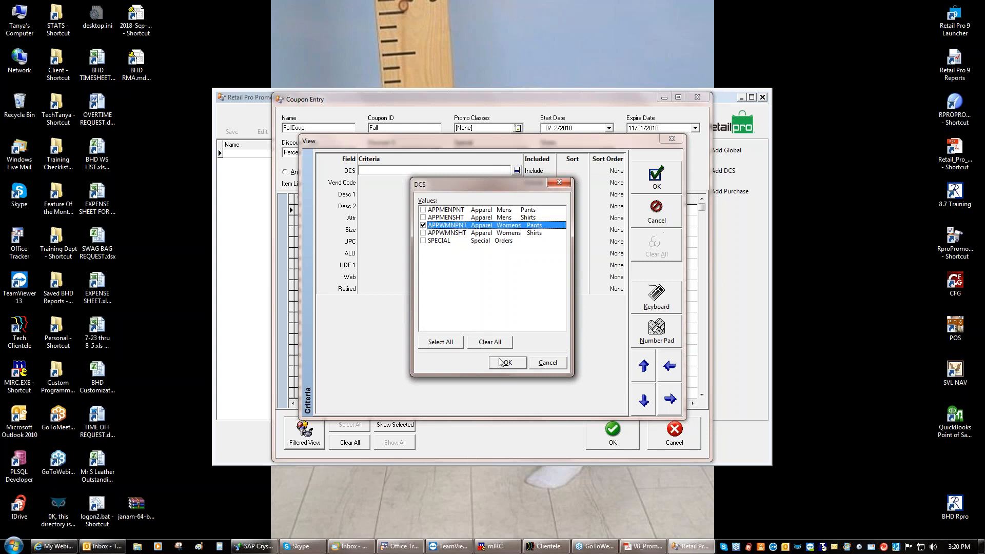
left_click(507, 362)
left_click(657, 177)
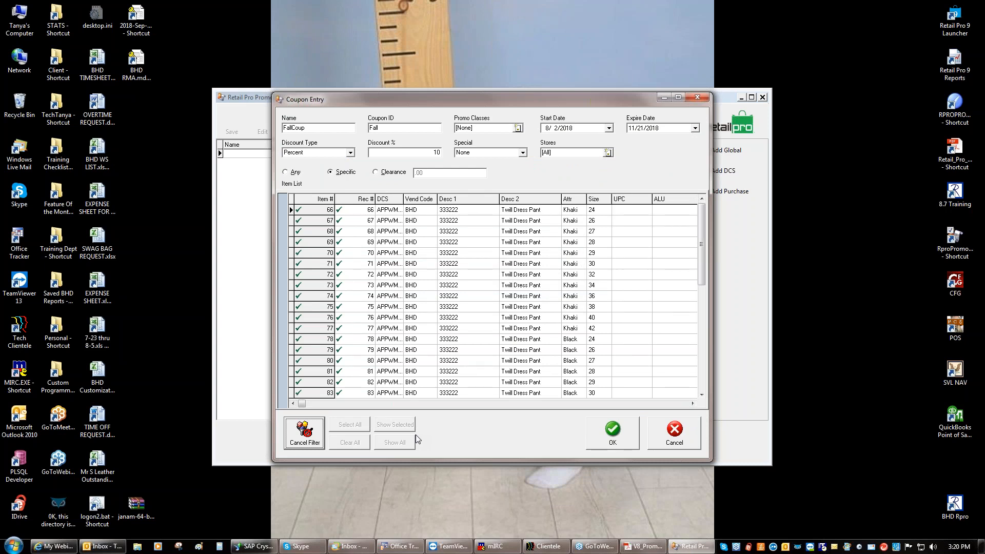
Uncheck Twill Dress Pant items 78, 77, 74 and 69 in the coupon list
left_click(339, 341)
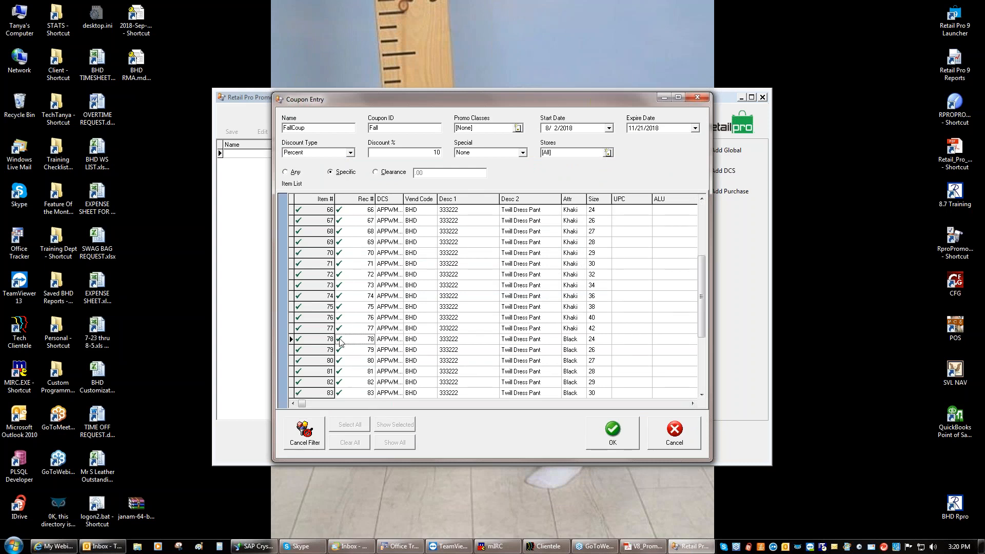
left_click(310, 341)
left_click(306, 329)
left_click(304, 296)
left_click(304, 246)
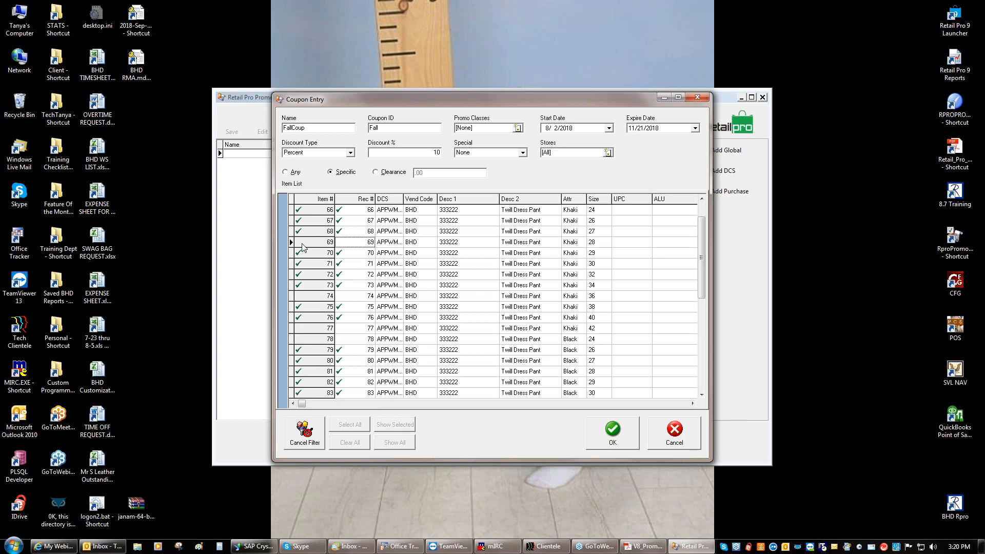
Re-check items 69, 74, 77 and 78 so every Twill Dress Pant item is included
left_click(304, 248)
left_click(298, 297)
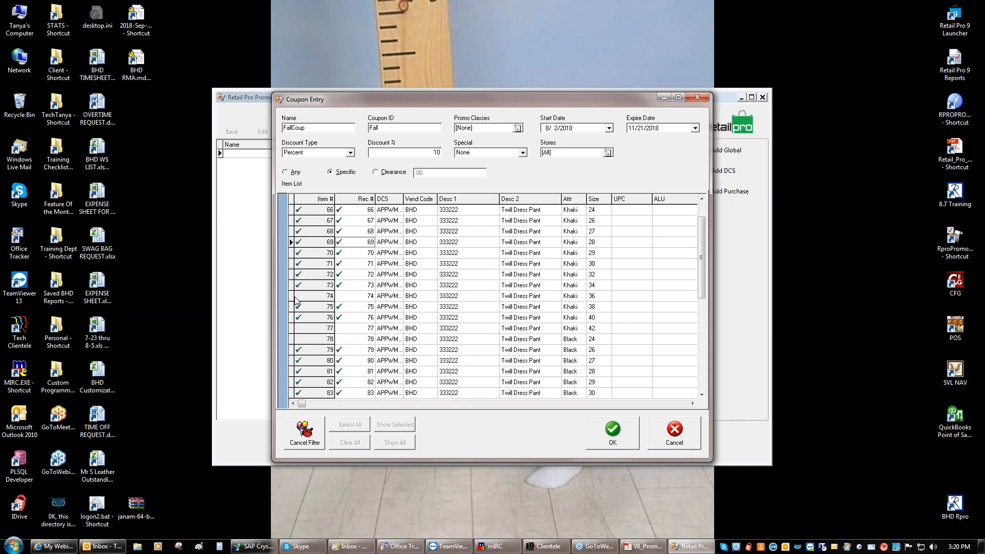
left_click(302, 327)
left_click(302, 339)
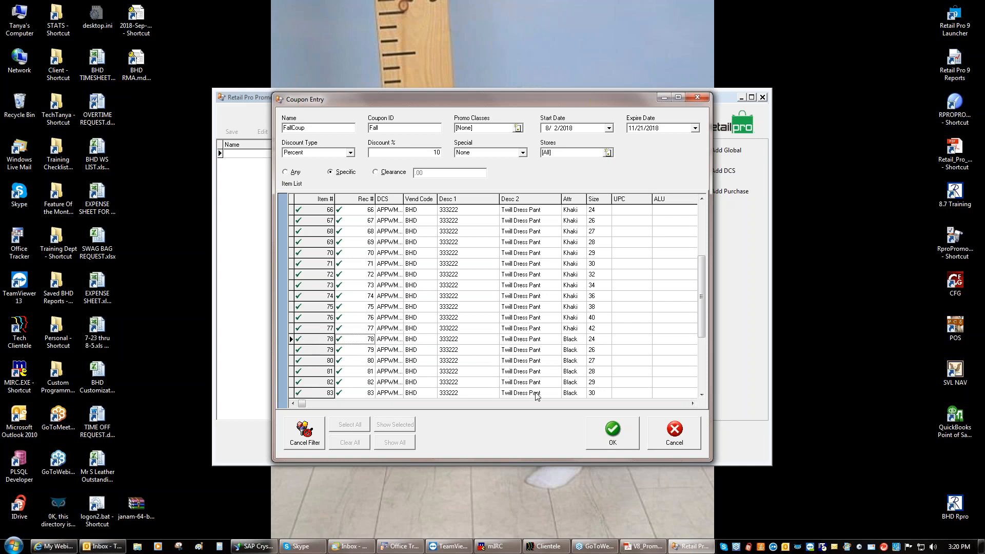
left_click(702, 372)
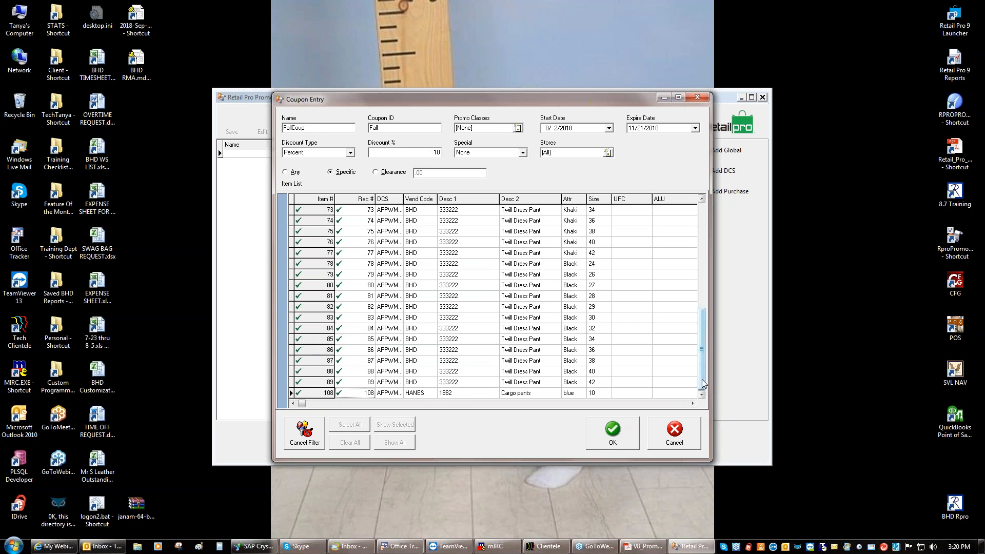
left_click_drag(703, 384, 697, 270)
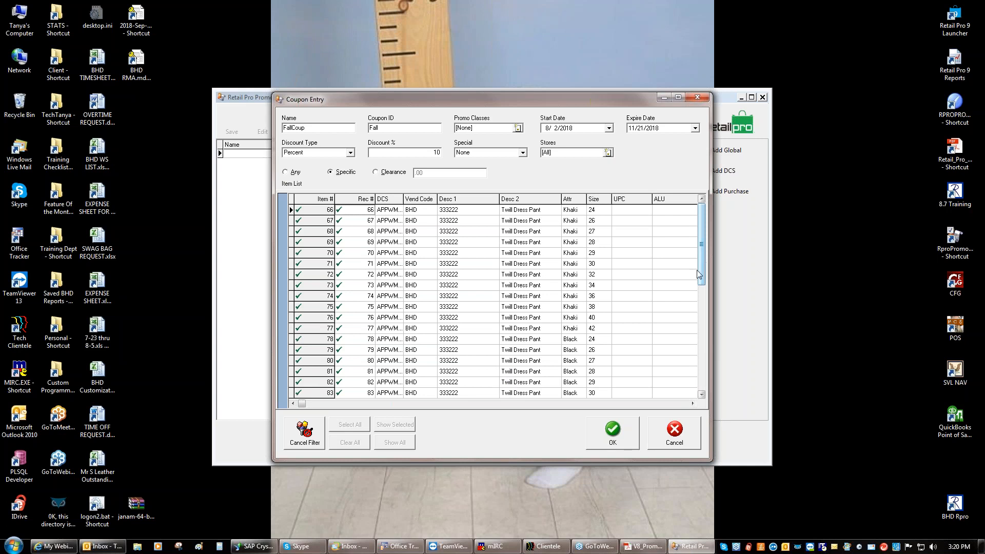
Save FallCoup (10% off, 8/2/2018–11/21/2018, all stores) from Coupon Entry
left_click(614, 435)
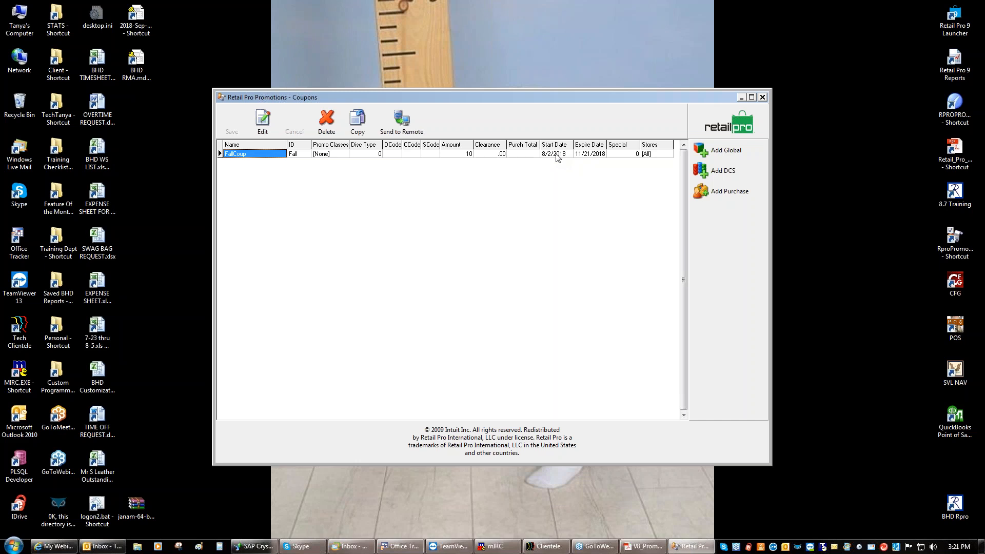
Delete the FallCoup coupon, confirm with Yes, and return to the main promotions screen
left_click(328, 123)
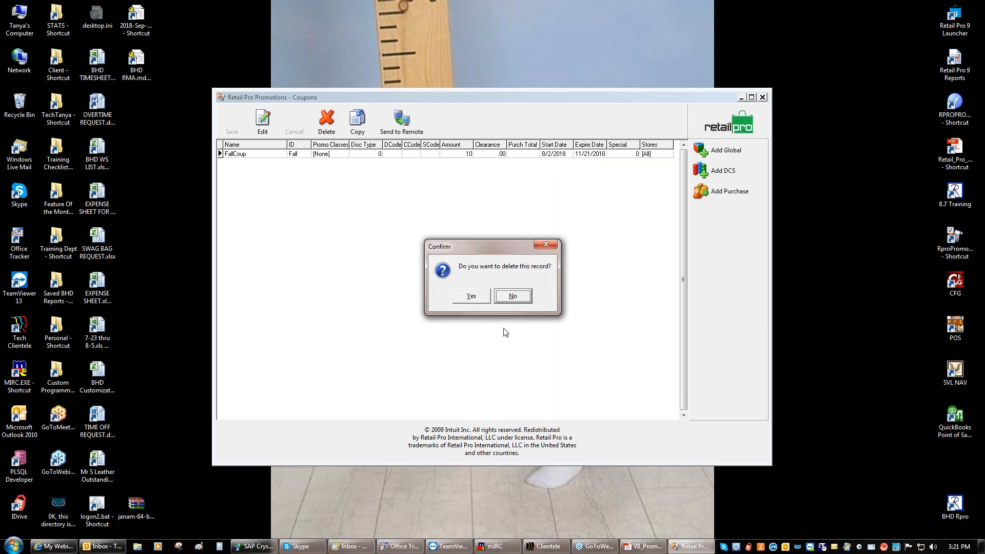
left_click(471, 296)
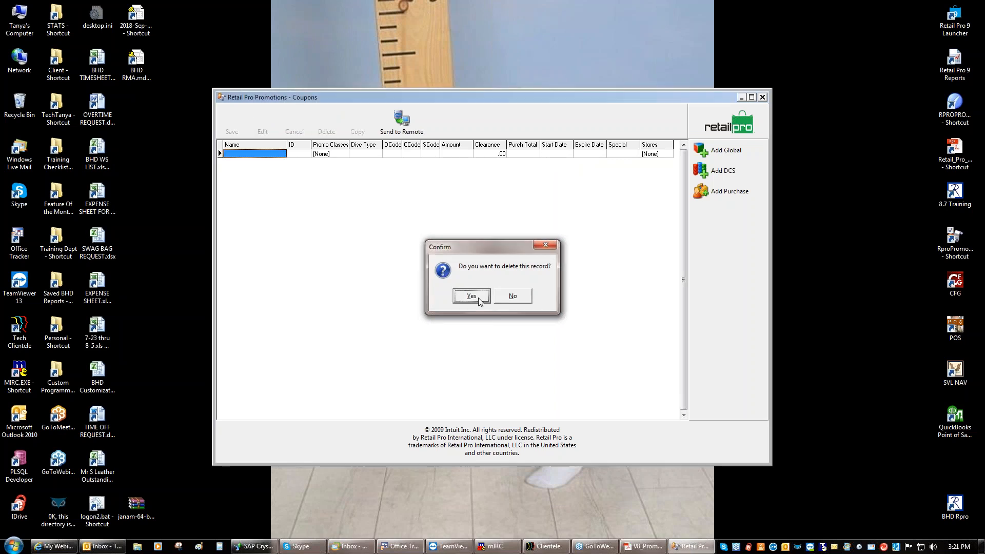
left_click(730, 131)
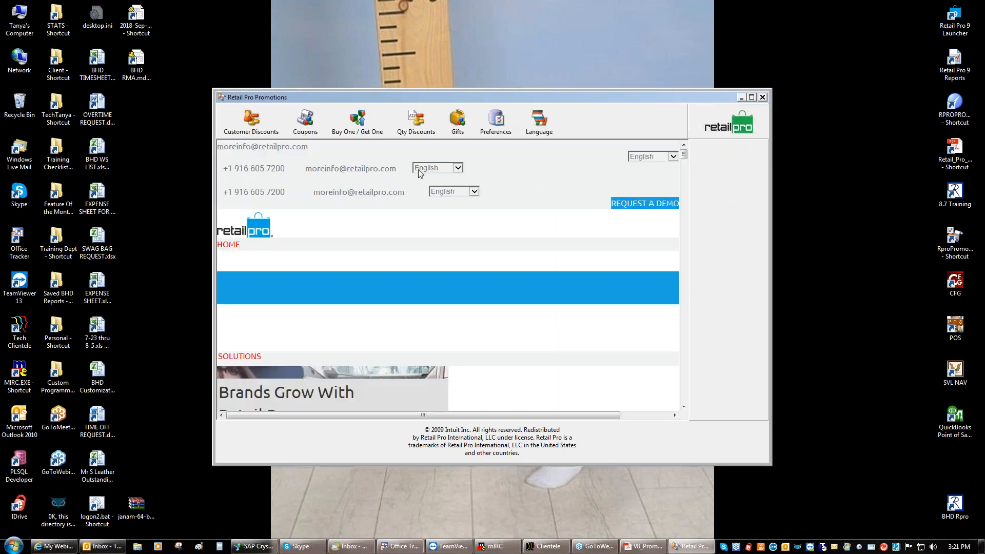
Go to Buy One / Get One promotions and add a new global BOGO entry
left_click(360, 131)
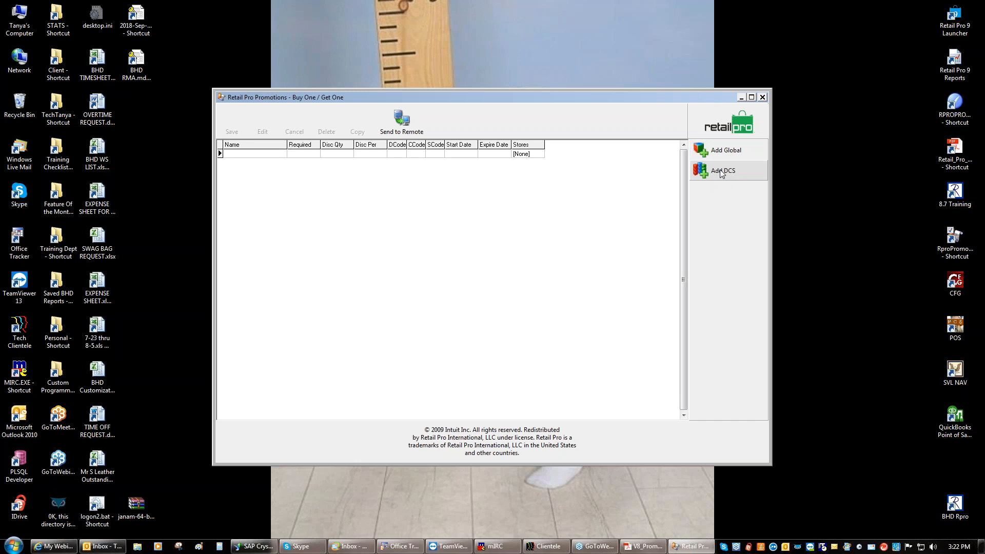
left_click(721, 154)
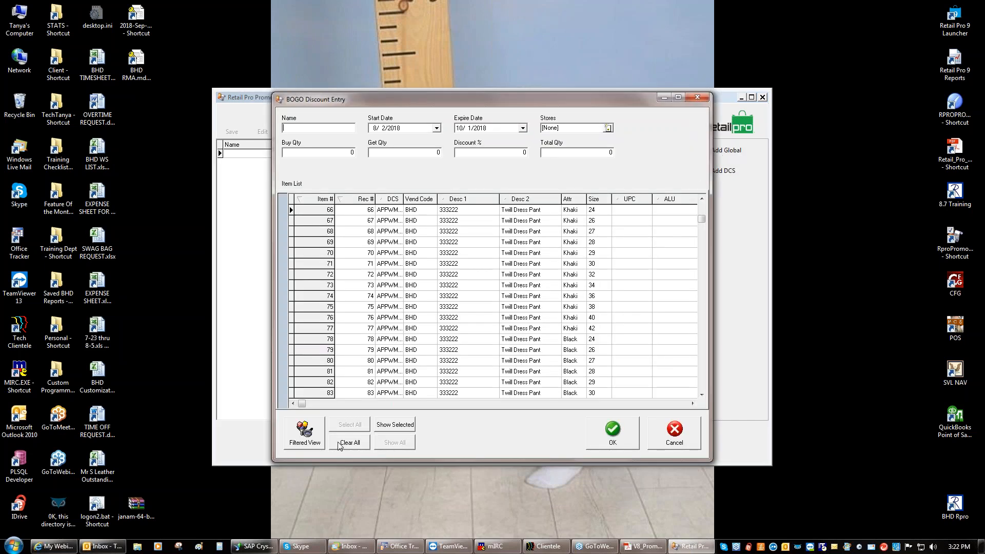
Check item 81 and Camp Shirt items 2 through 18 for the BOGO discount
left_click(307, 372)
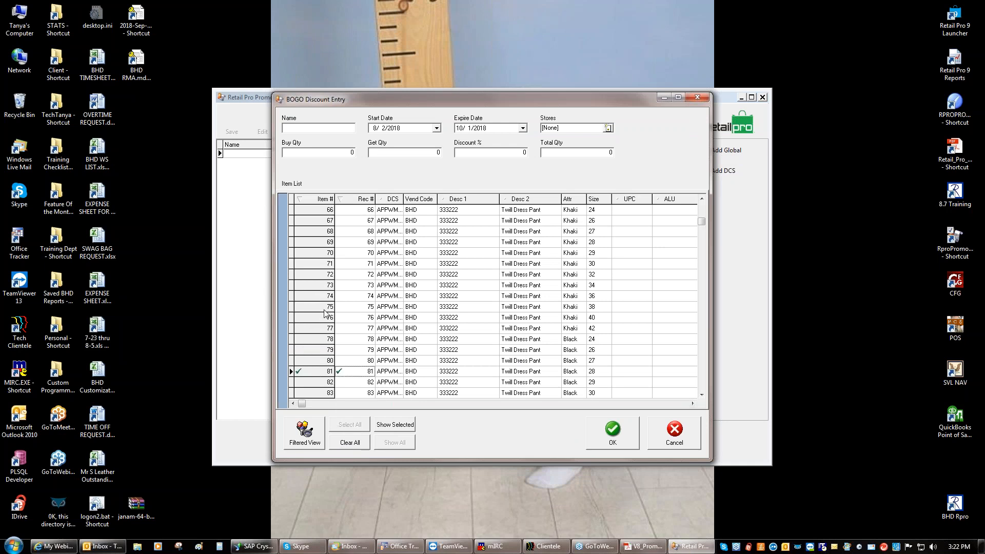
left_click_drag(701, 221, 704, 186)
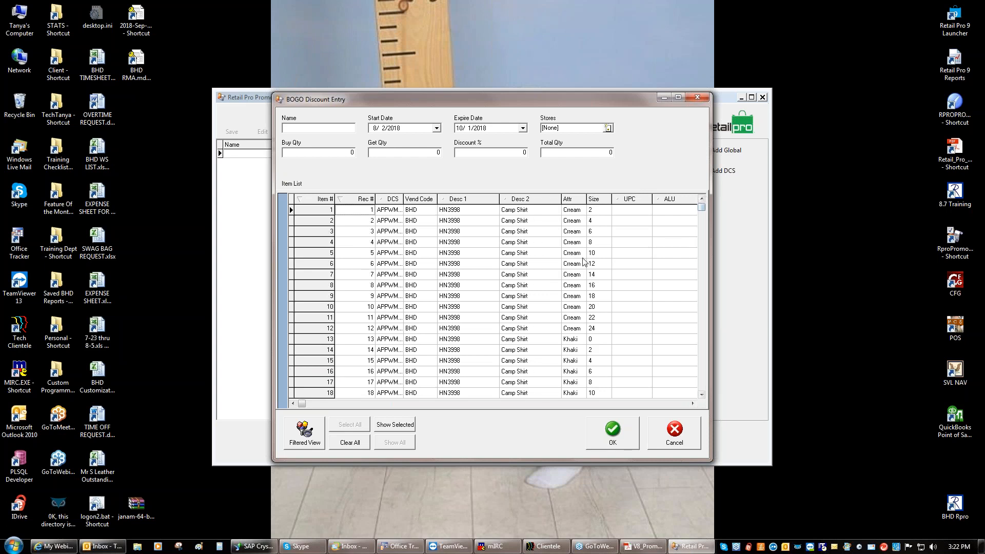
left_click(302, 221)
left_click(302, 232)
left_click(302, 242)
left_click(303, 253)
left_click(303, 264)
left_click(302, 275)
left_click(303, 285)
left_click(304, 298)
left_click(305, 308)
left_click(305, 319)
left_click(303, 329)
left_click(303, 341)
left_click(304, 351)
left_click(304, 362)
left_click(303, 372)
left_click(303, 383)
left_click(304, 393)
Check Camp Shirt items 19 through 36 for the BOGO discount
scroll(703, 393, "down", 9)
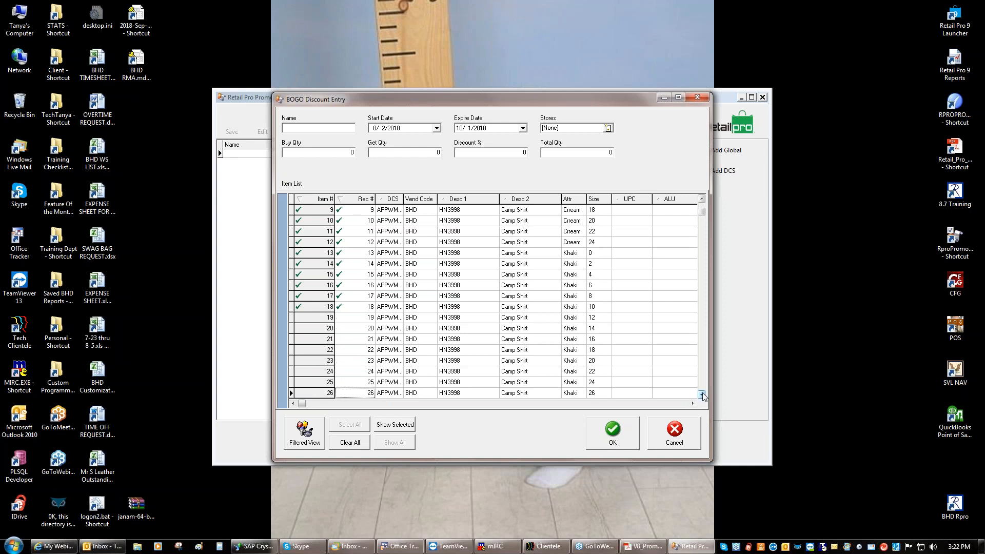
left_click(302, 307)
left_click(301, 318)
left_click(302, 328)
left_click(301, 339)
left_click(301, 350)
left_click(301, 361)
left_click(301, 372)
left_click(301, 383)
left_click(301, 393)
left_click(702, 393)
left_click(702, 393)
left_click(702, 393)
left_click(702, 393)
left_click(701, 393)
left_click(702, 393)
left_click(702, 393)
left_click(702, 393)
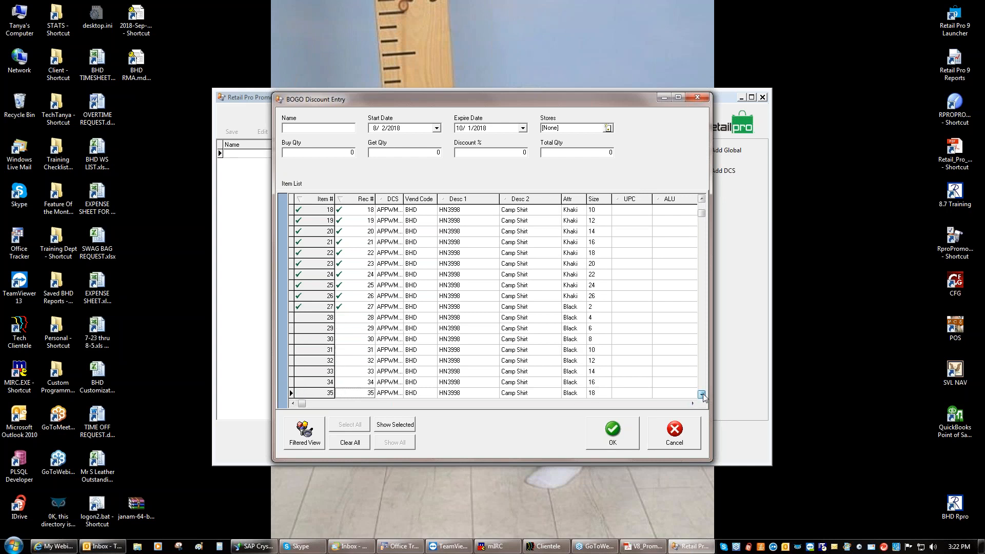
left_click(702, 394)
left_click(301, 306)
left_click(300, 318)
left_click(300, 328)
left_click(300, 340)
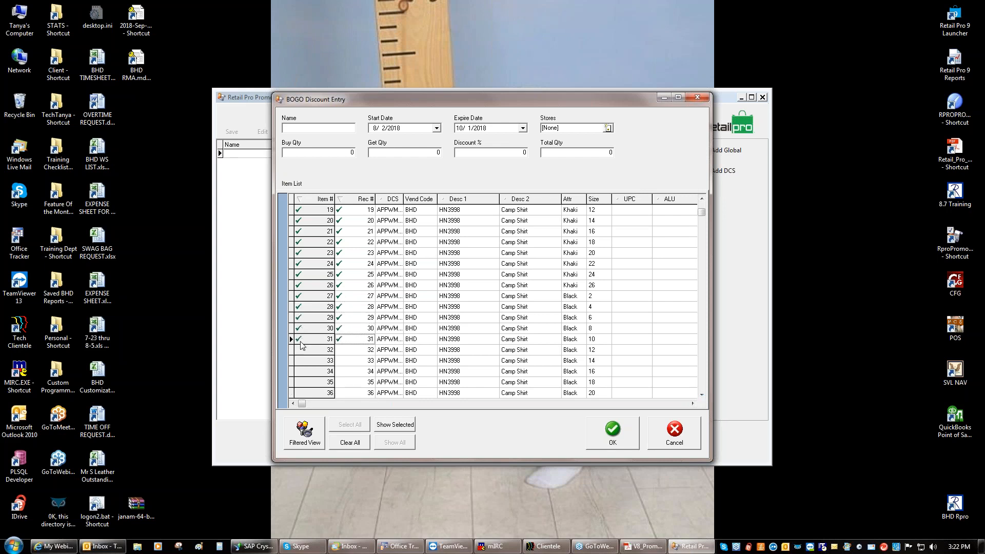
left_click(301, 350)
left_click(301, 361)
left_click(301, 371)
left_click(301, 382)
left_click(302, 393)
Check Camp Shirt items 37 through 48 for the BOGO discount
left_click(702, 394)
left_click(702, 394)
left_click(702, 394)
left_click(702, 395)
left_click(702, 394)
left_click(702, 394)
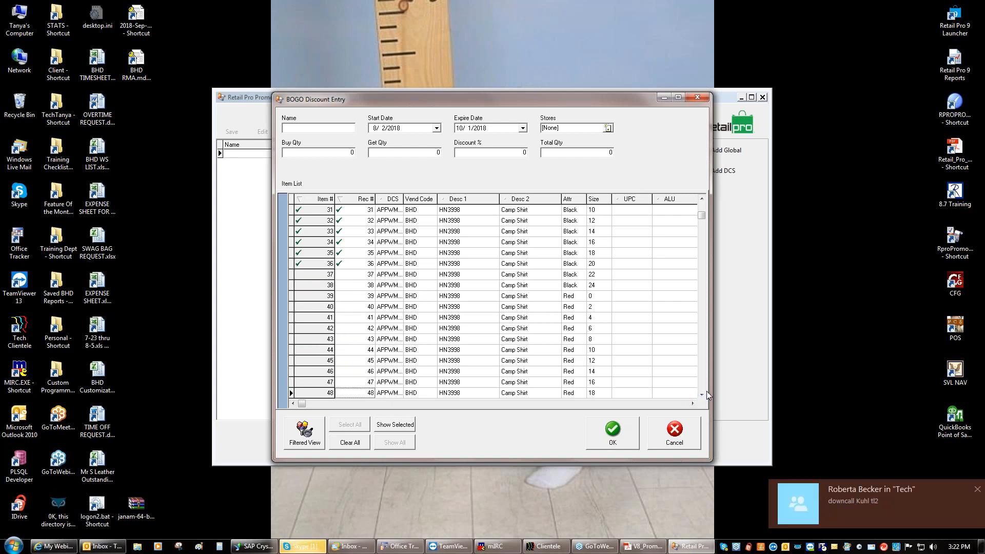
left_click(302, 274)
left_click(301, 285)
left_click(302, 296)
left_click(302, 307)
left_click(301, 318)
left_click(302, 328)
left_click(302, 338)
left_click(300, 350)
left_click(302, 360)
left_click(302, 371)
left_click(303, 382)
left_click(303, 392)
Check Camp Shirt items 49 through 57 for the BOGO discount
left_click(703, 378)
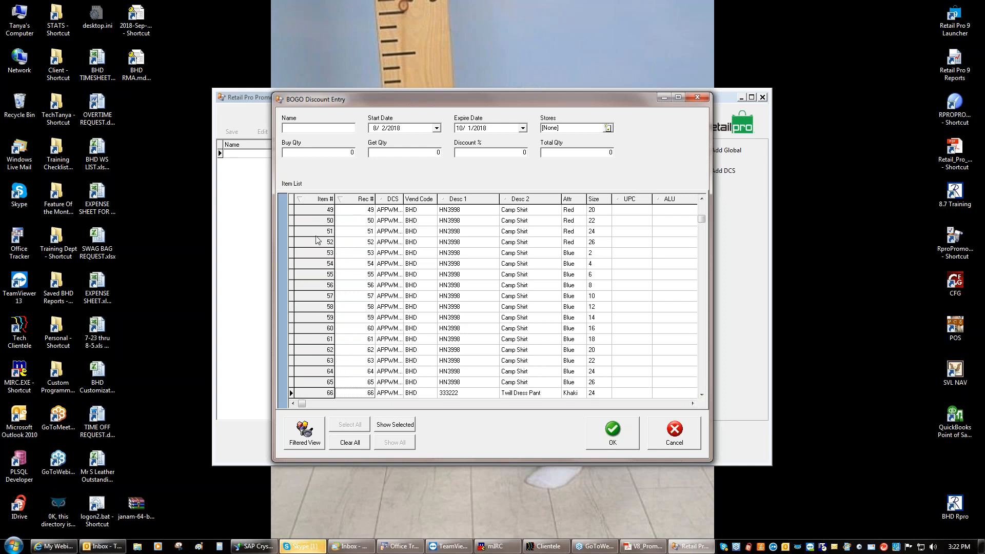
left_click(702, 199)
left_click(702, 199)
left_click(701, 200)
left_click(305, 211)
left_click(700, 200)
left_click(701, 200)
left_click(299, 242)
left_click(300, 252)
left_click(303, 264)
left_click(305, 275)
left_click(306, 285)
left_click(306, 296)
left_click(307, 307)
left_click(307, 318)
left_click(306, 329)
Check the final Camp Shirt items 58 through 65 for the BOGO discount
left_click(303, 339)
left_click(304, 350)
left_click(304, 361)
left_click(305, 371)
left_click(305, 382)
left_click(307, 393)
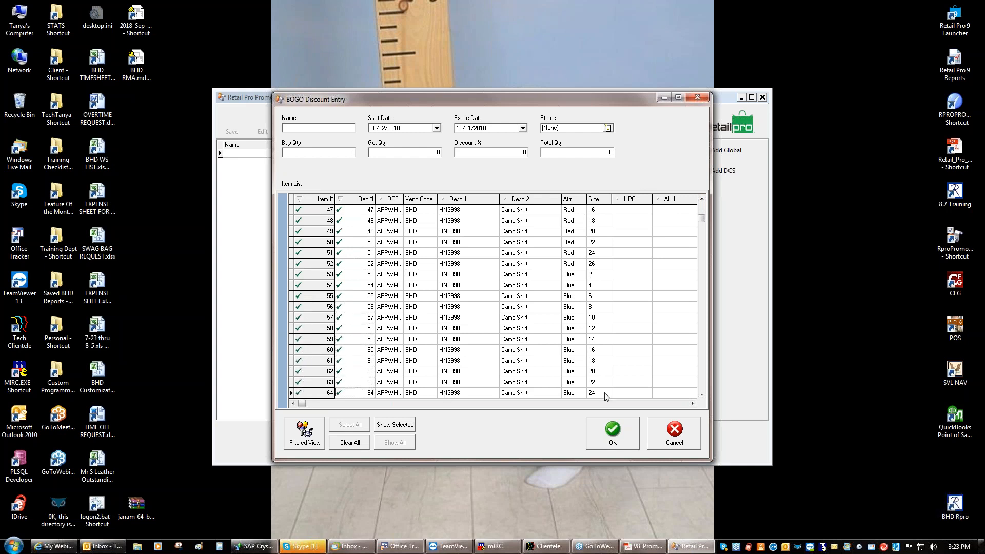
left_click(702, 394)
left_click(702, 394)
left_click(702, 394)
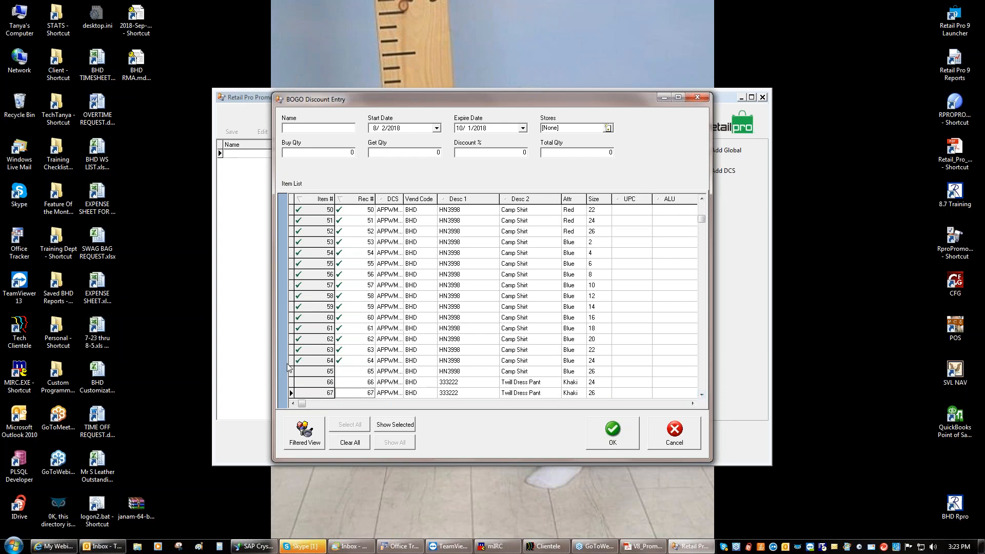
left_click(305, 374)
left_click_drag(702, 218, 704, 197)
Name the promotion Buy2Get1 and apply it to all stores
left_click(316, 128)
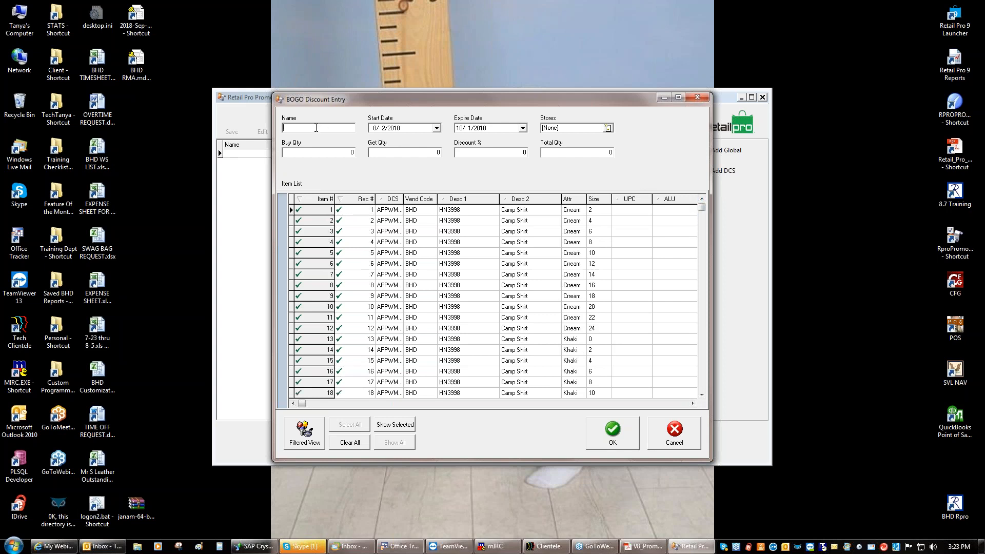
type("Buy2Get1")
left_click(609, 129)
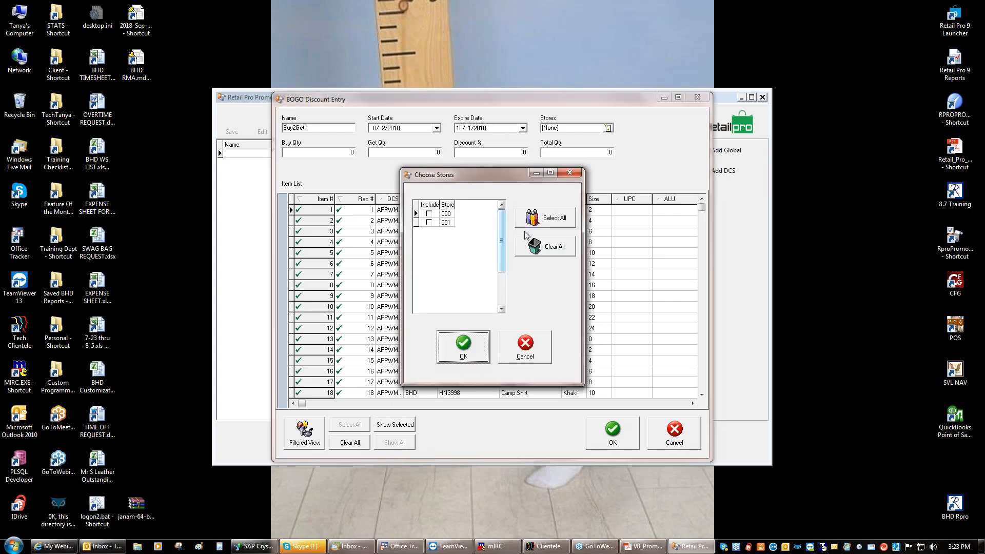
left_click(464, 341)
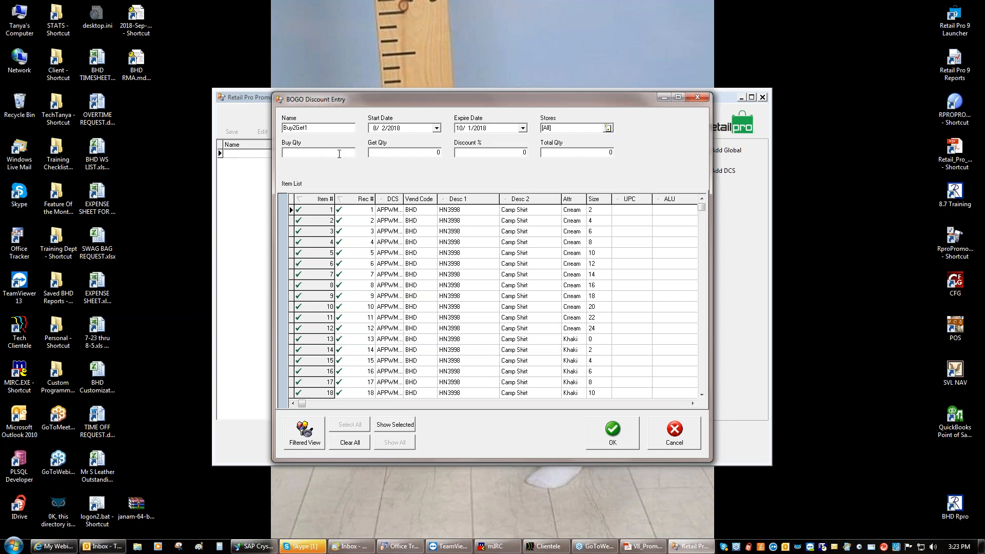
Set Buy Qty 2, Get Qty 1 and Discount % to 50
left_click(432, 152)
type("00")
left_click_drag(472, 152, 452, 153)
type("5")
Save the Buy2Get1 entry, send promotions to remote, and acknowledge the movelist.txt message
left_click(610, 434)
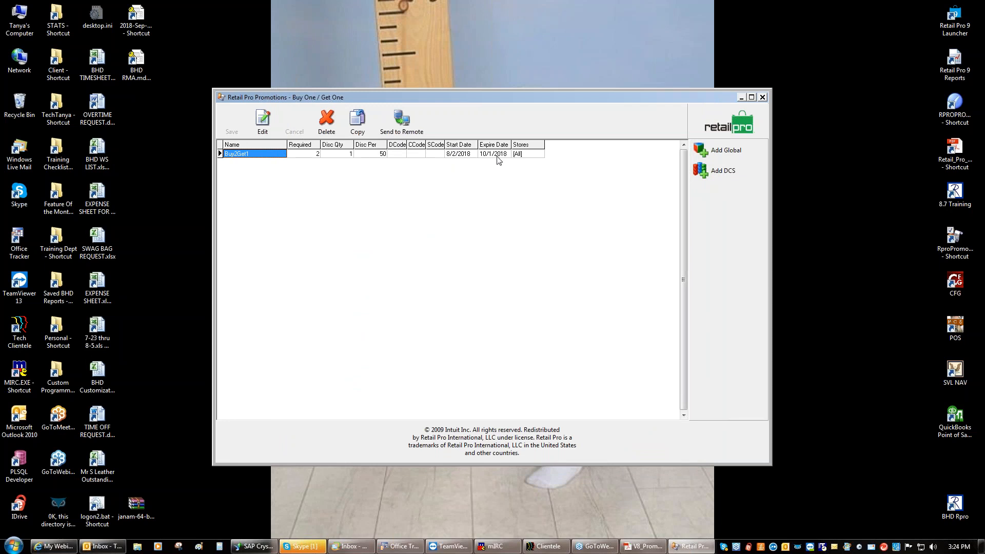
left_click(402, 127)
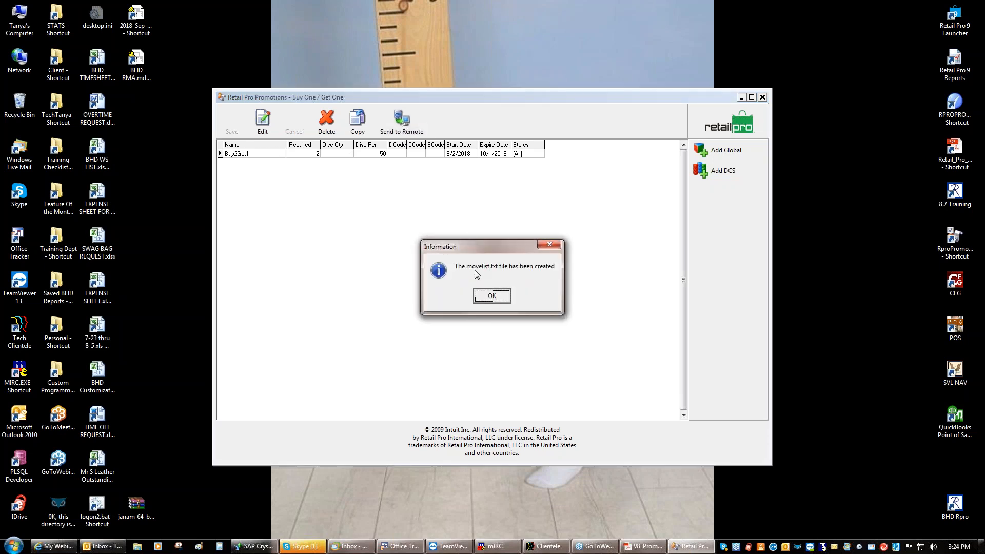
left_click(491, 296)
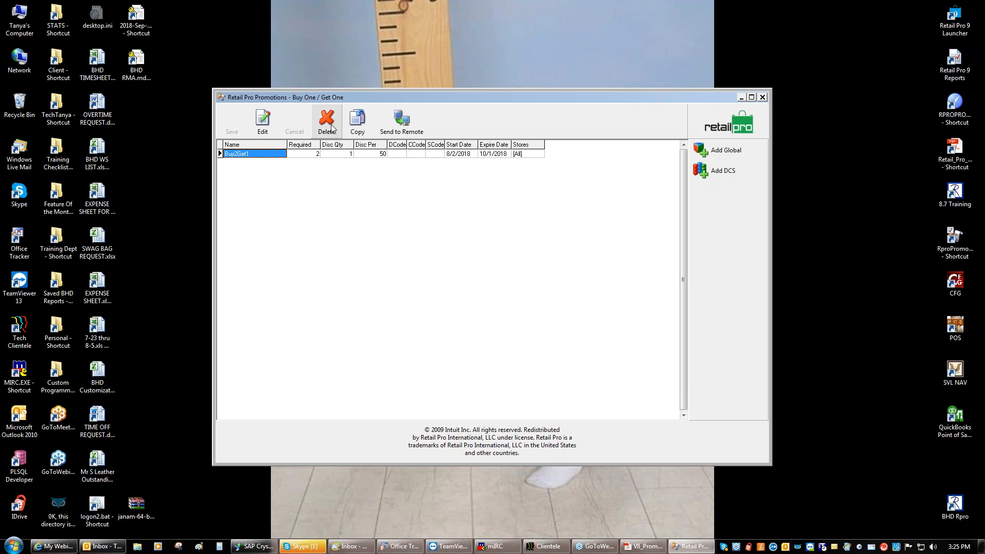
left_click(978, 21)
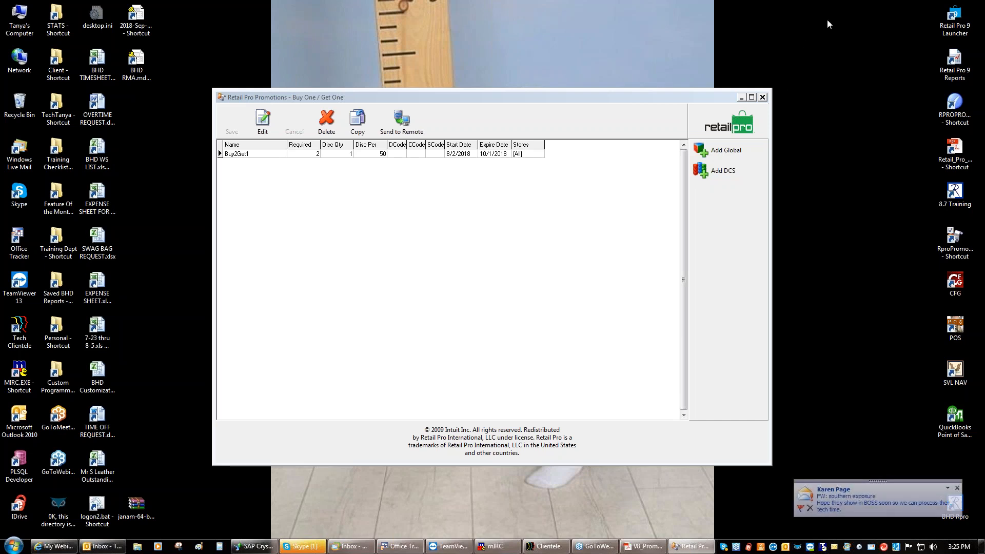
left_click(373, 287)
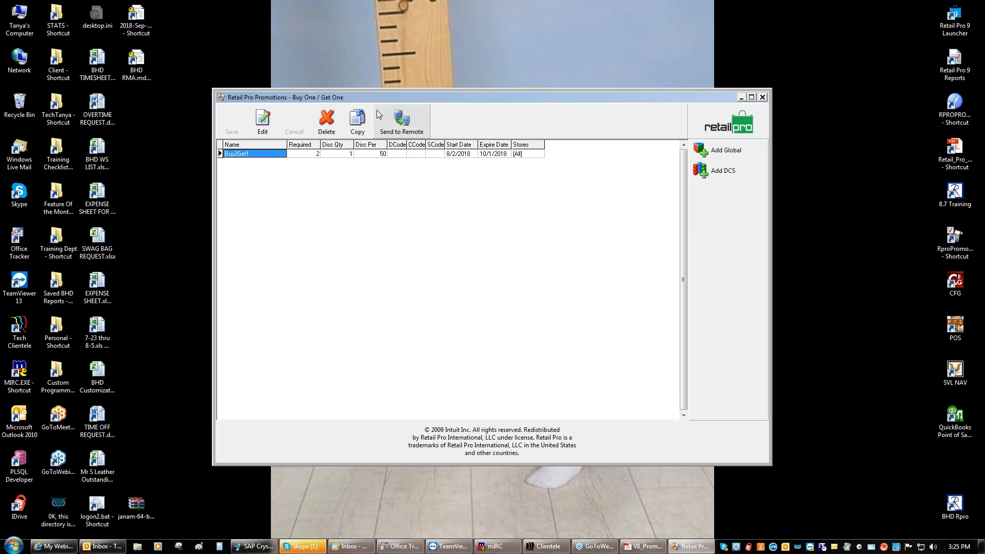
From the home screen, open Qty Discounts and add a new global quantity discount entry
left_click(725, 130)
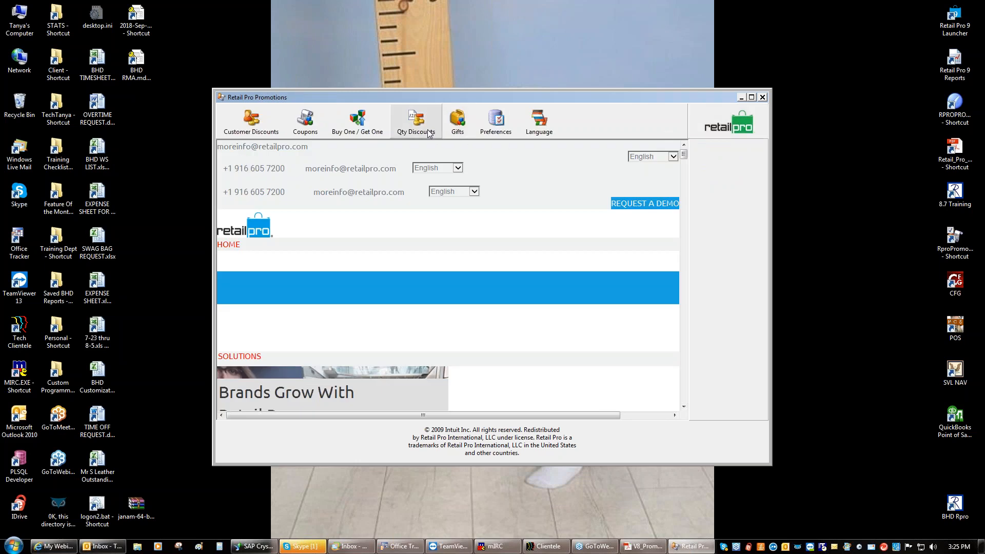
left_click(429, 133)
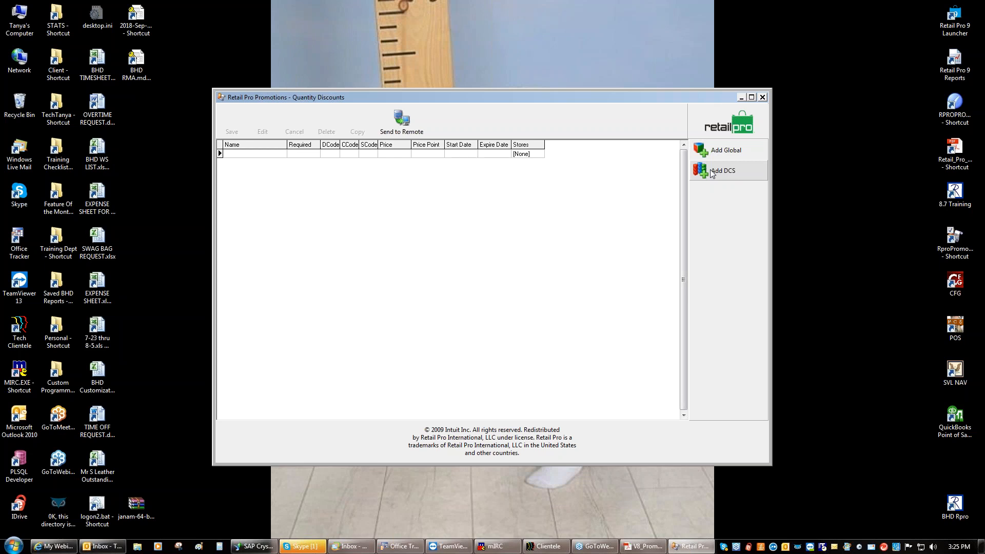
left_click(707, 153)
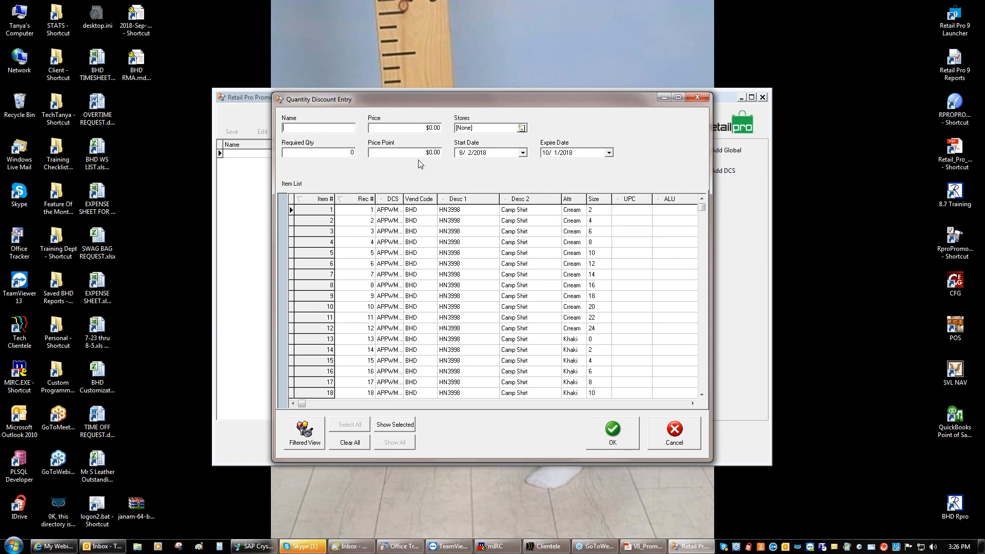
Enter 12 as the quantity discount's required quantity, then move through Price and Price Point
left_click(352, 152)
type("12")
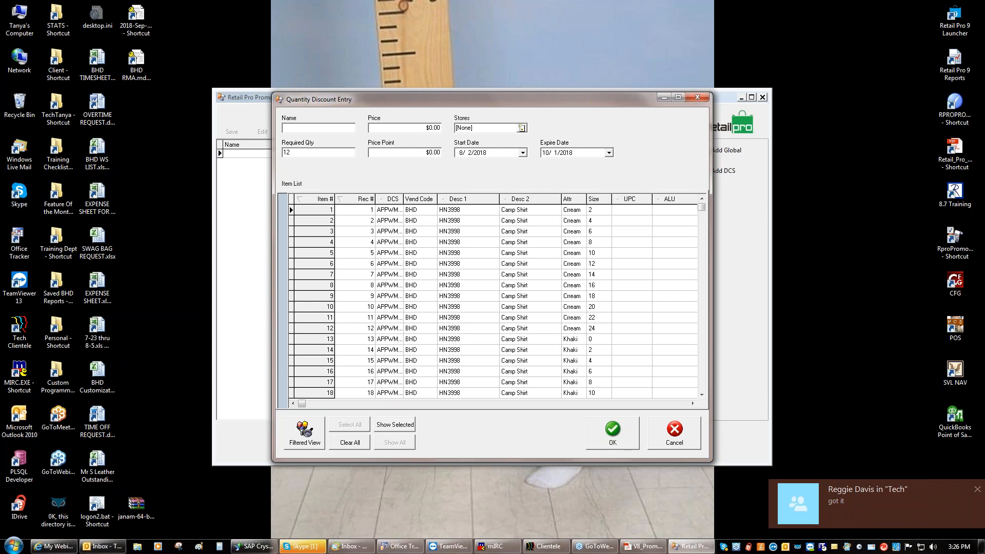
left_click(431, 127)
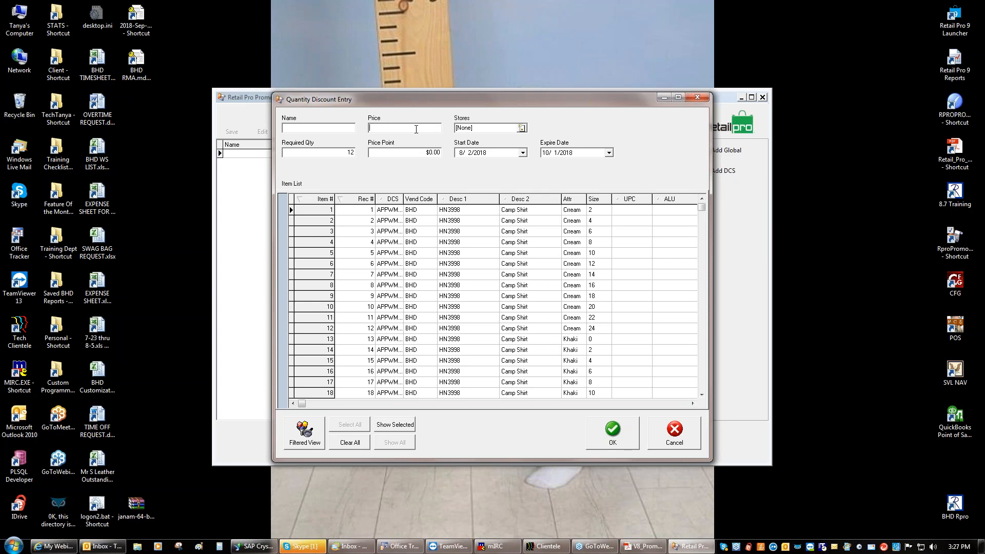
left_click(416, 153)
Close the quantity discount entry and go from the Promotions home to the Gifts promotions list
left_click(625, 435)
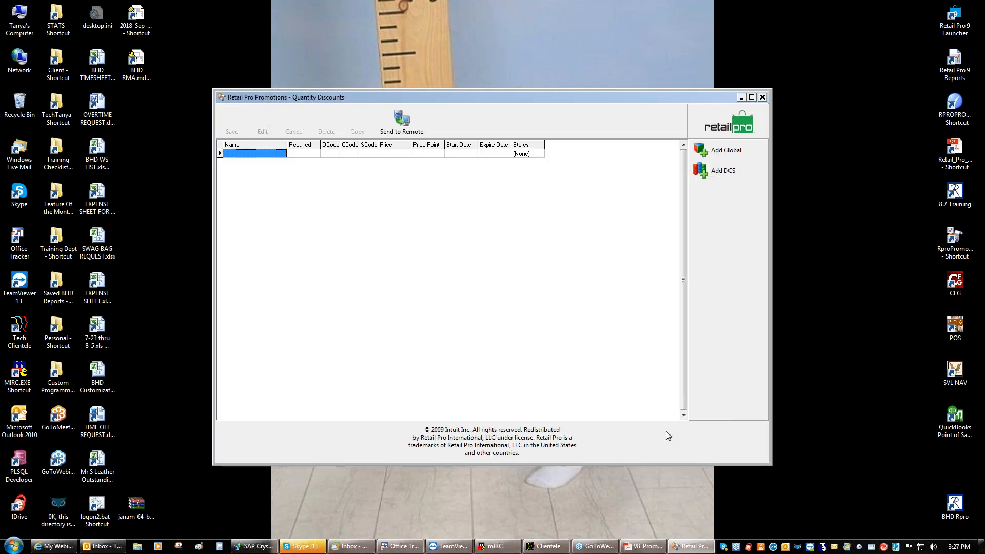
left_click(728, 128)
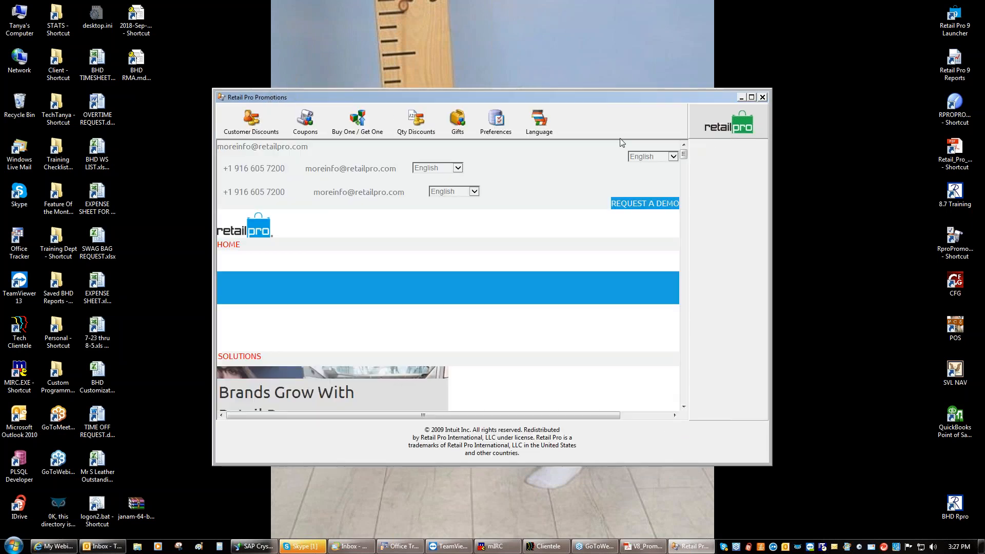
left_click(458, 131)
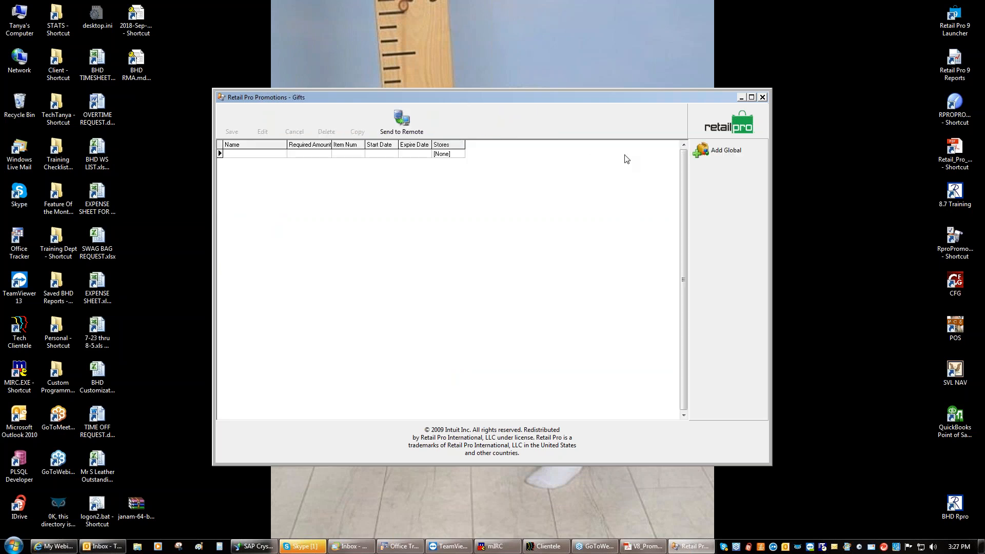
left_click(708, 152)
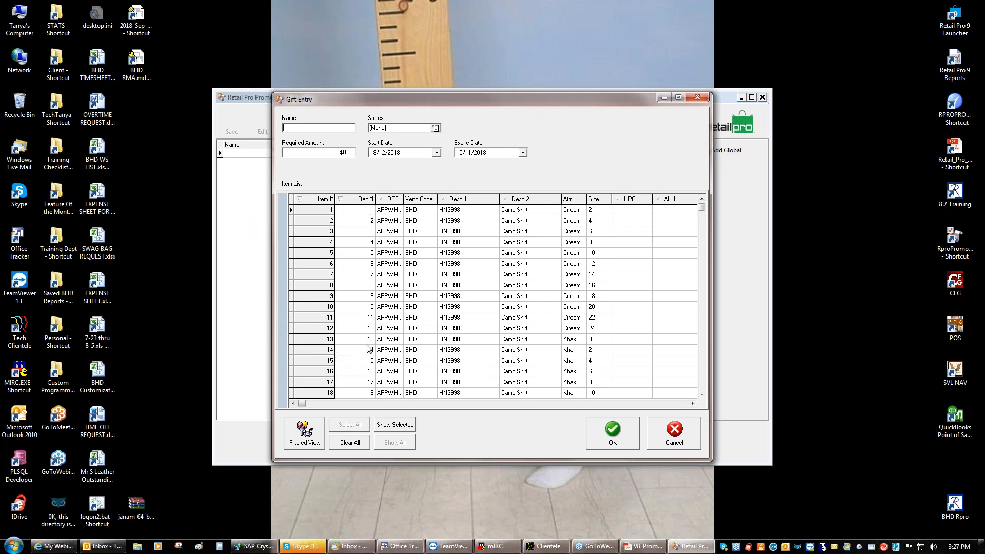
scroll(698, 369, "down", 18)
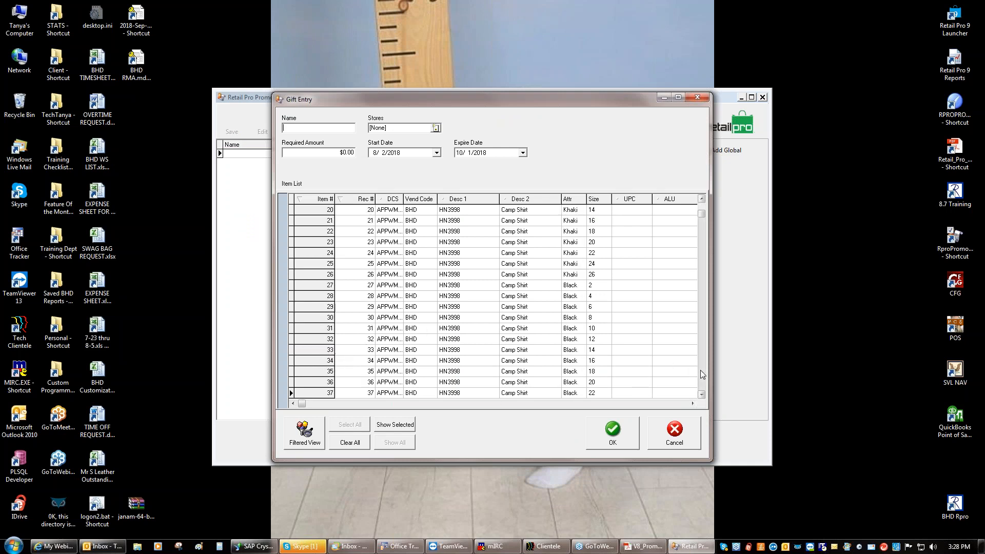
left_click(702, 374)
left_click(702, 374)
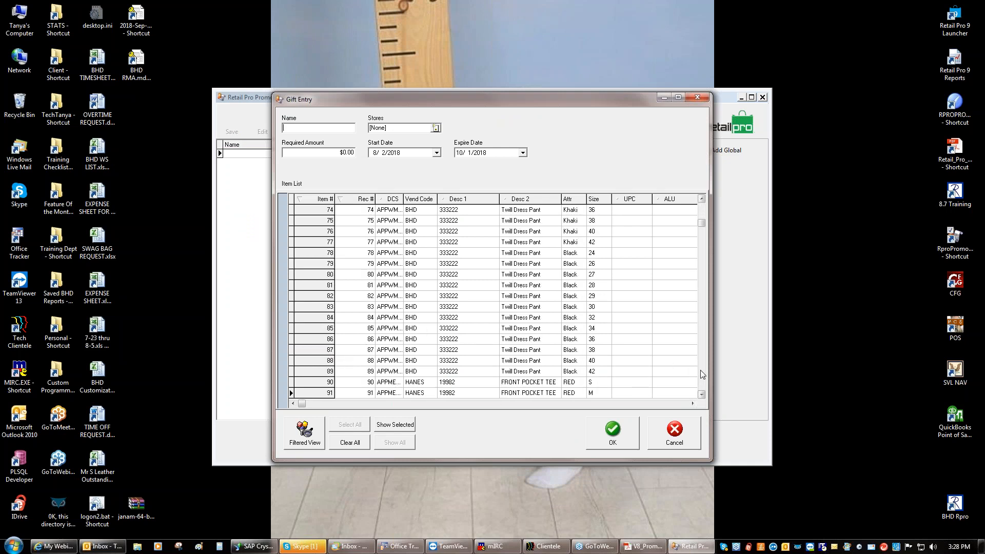
left_click(703, 374)
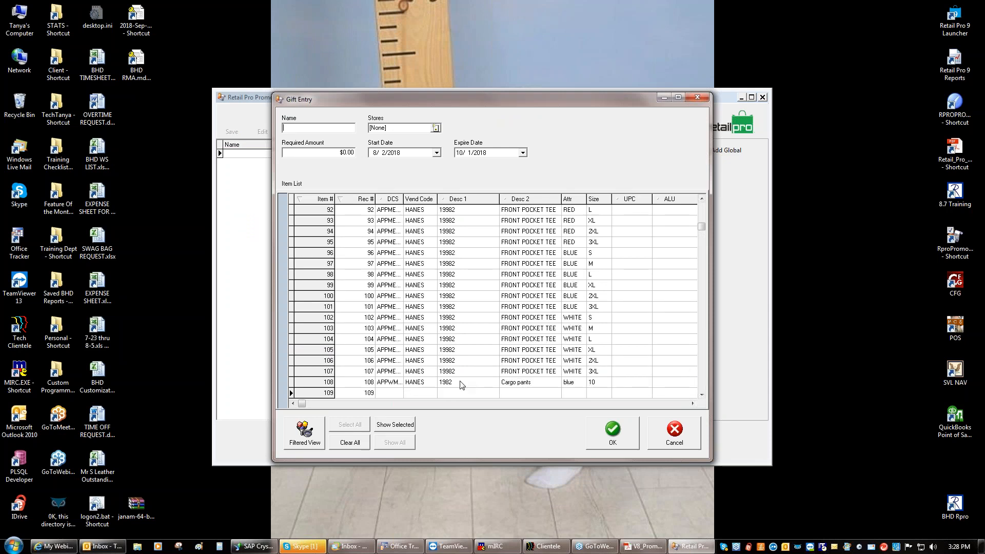
left_click(703, 378)
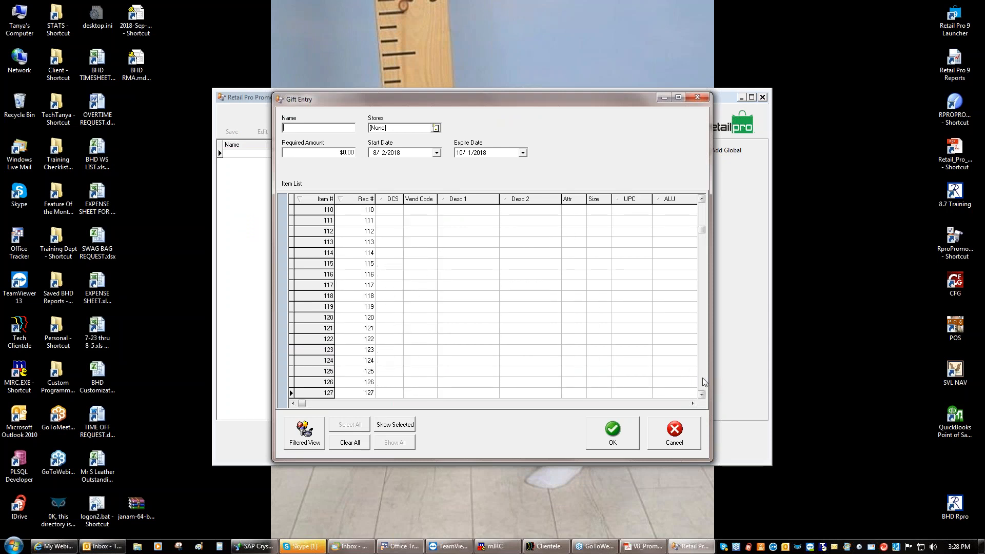
left_click(702, 376)
left_click(703, 376)
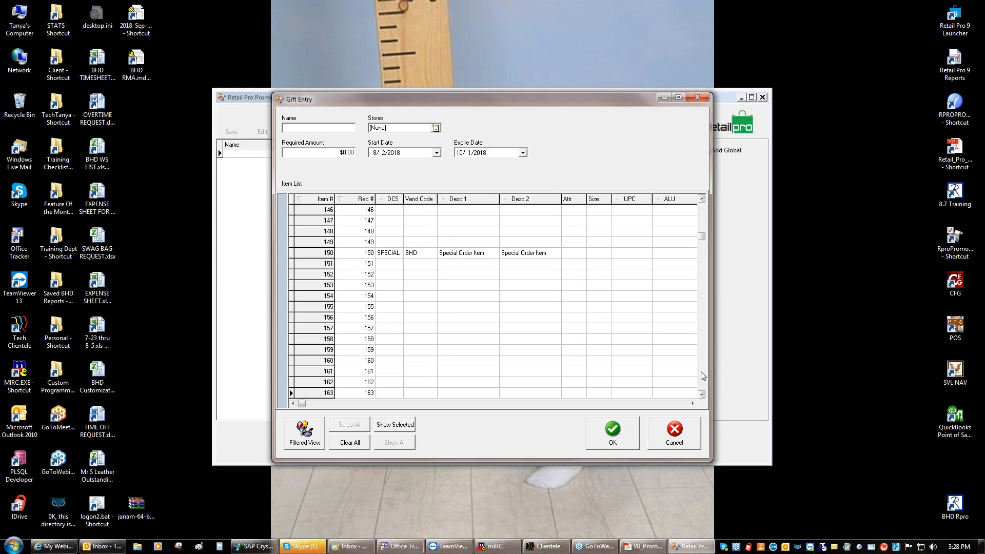
left_click(702, 377)
left_click(703, 376)
left_click(703, 376)
left_click_drag(702, 245, 703, 217)
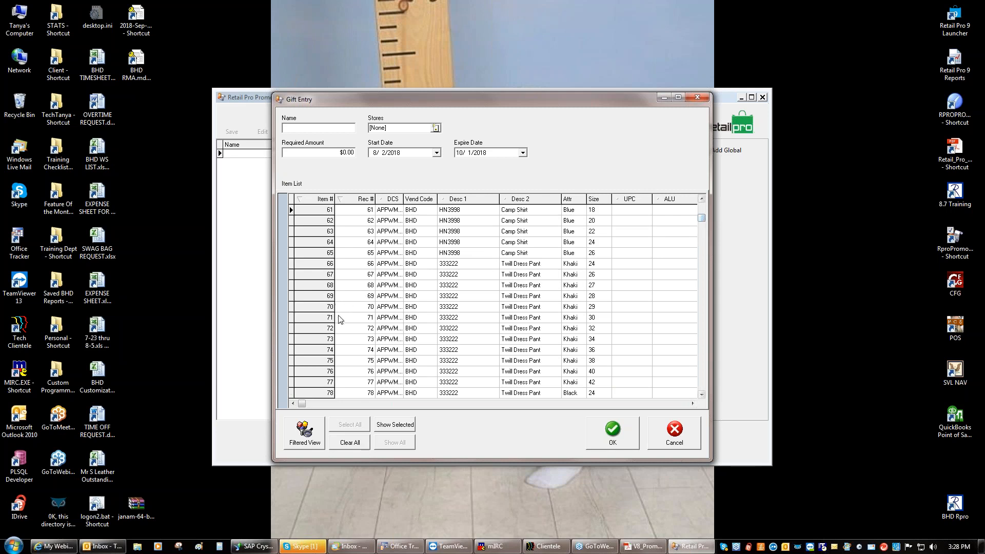
left_click(305, 310)
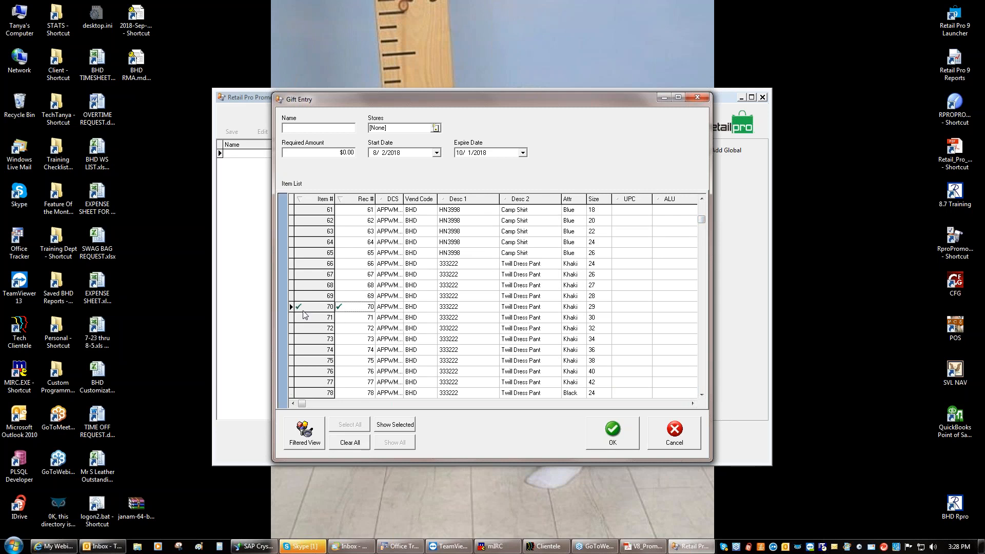
left_click(602, 440)
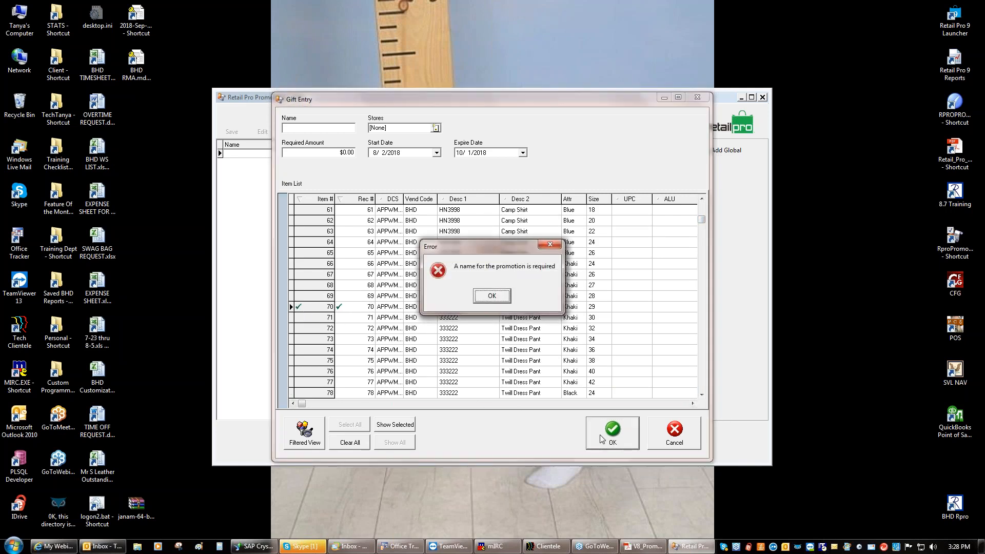
left_click(492, 295)
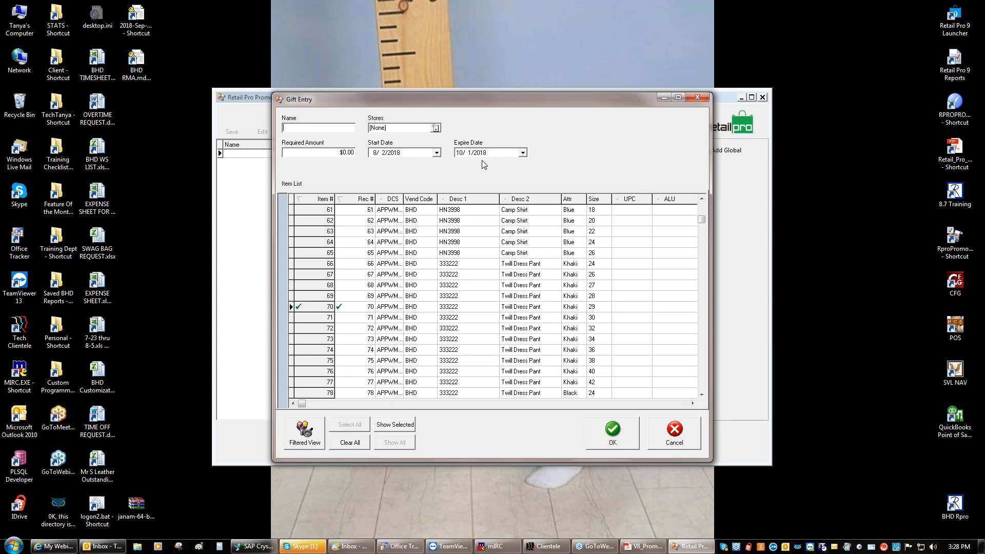
left_click(675, 434)
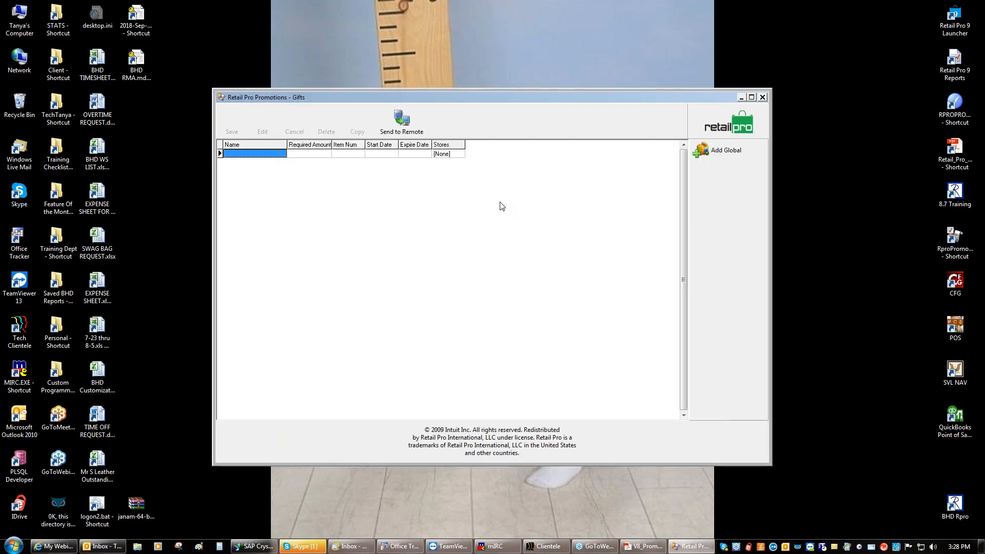
Return to the Promotions home, then launch the 8.7 Training system and log in with the password
left_click(719, 123)
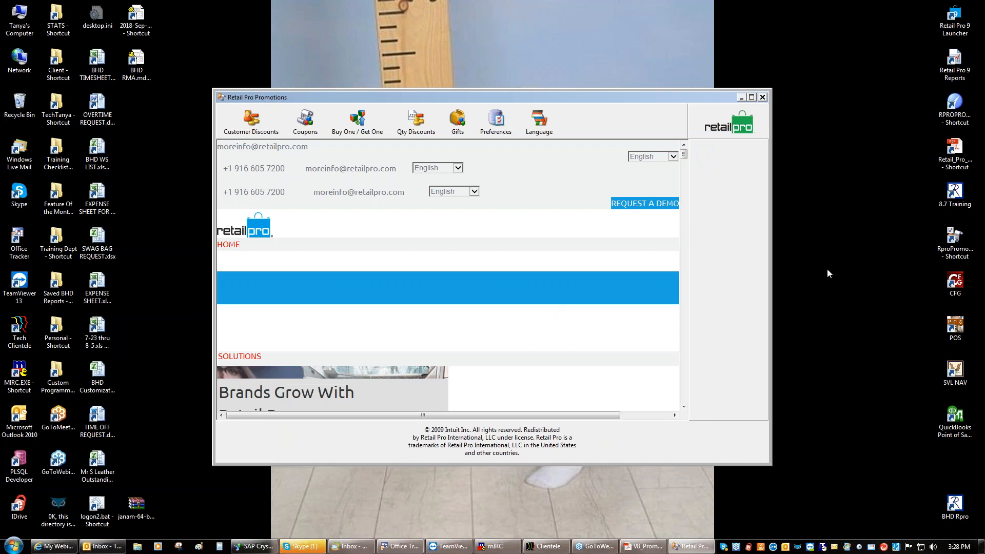
double_click(954, 198)
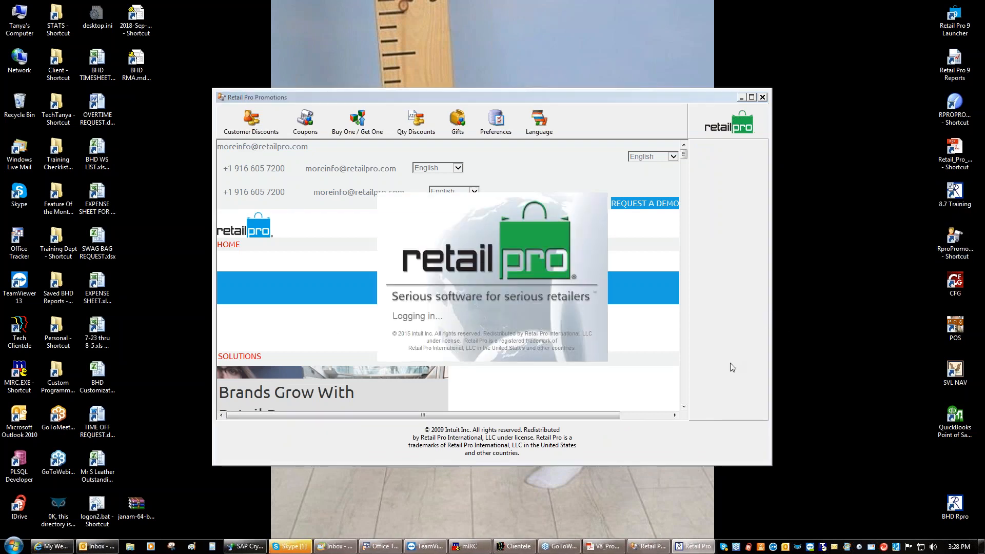
type("********")
key("Return")
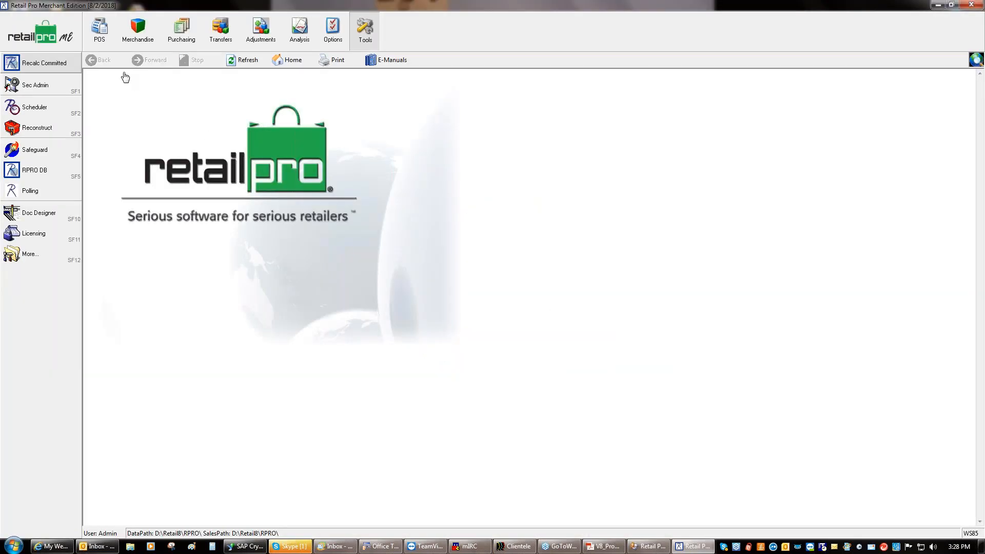
Start a new POS sale receipt and ring up items 1, 2 and 3
left_click(99, 28)
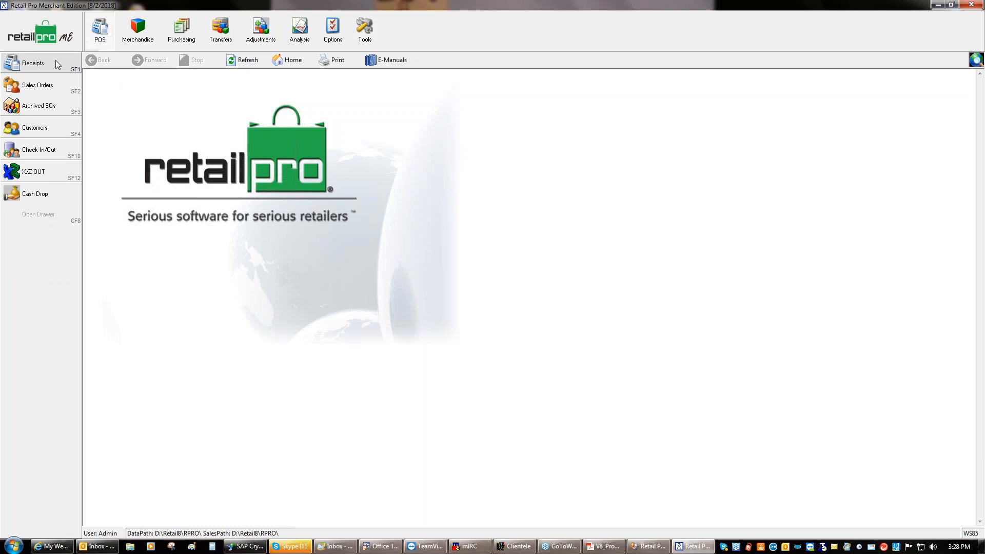
left_click(46, 67)
left_click(96, 28)
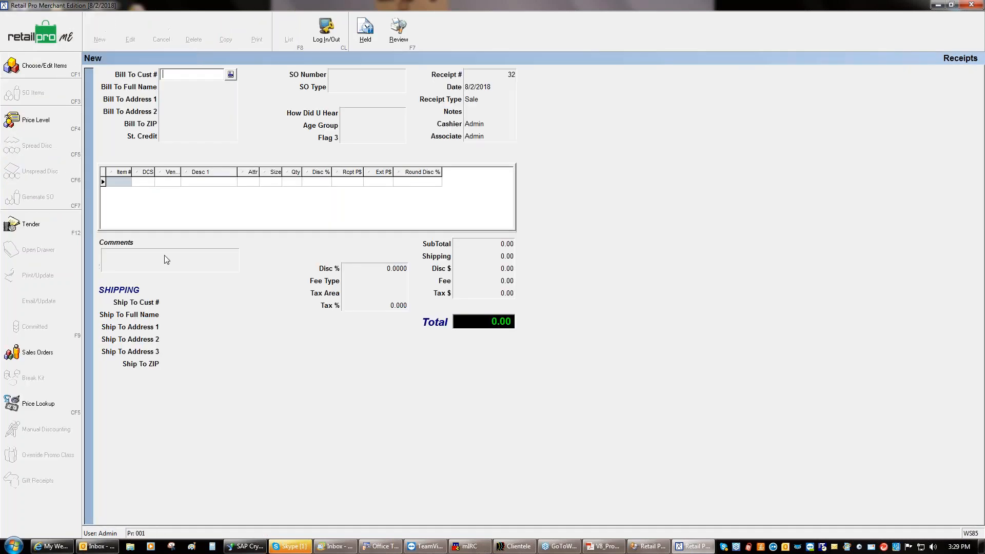
left_click(116, 182)
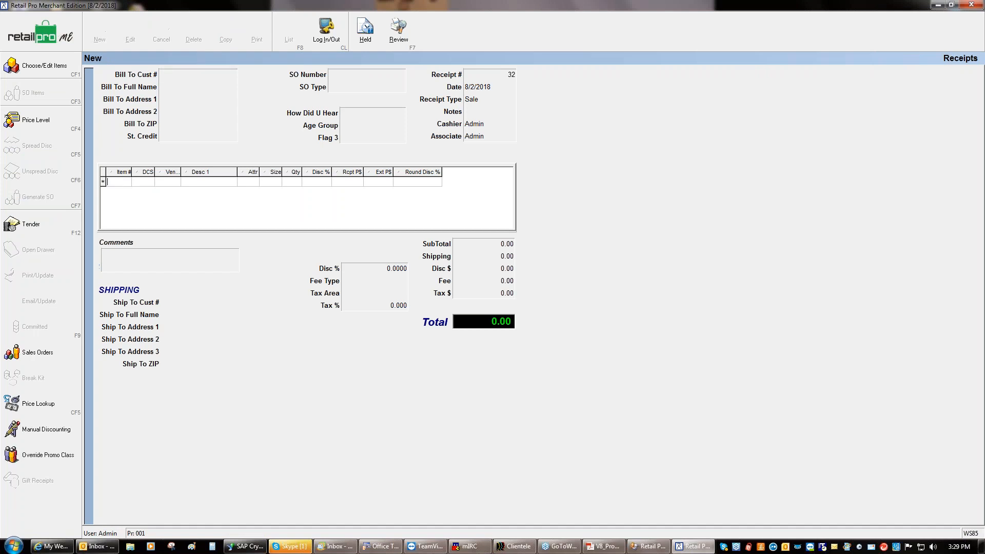
type("1")
key("Return")
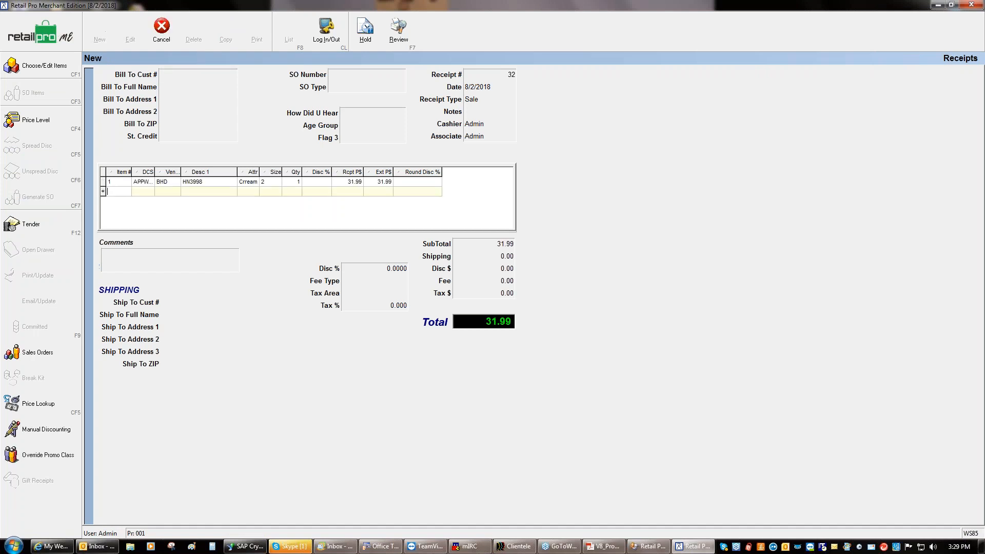
type("2")
key("Return")
type("3")
key("Return")
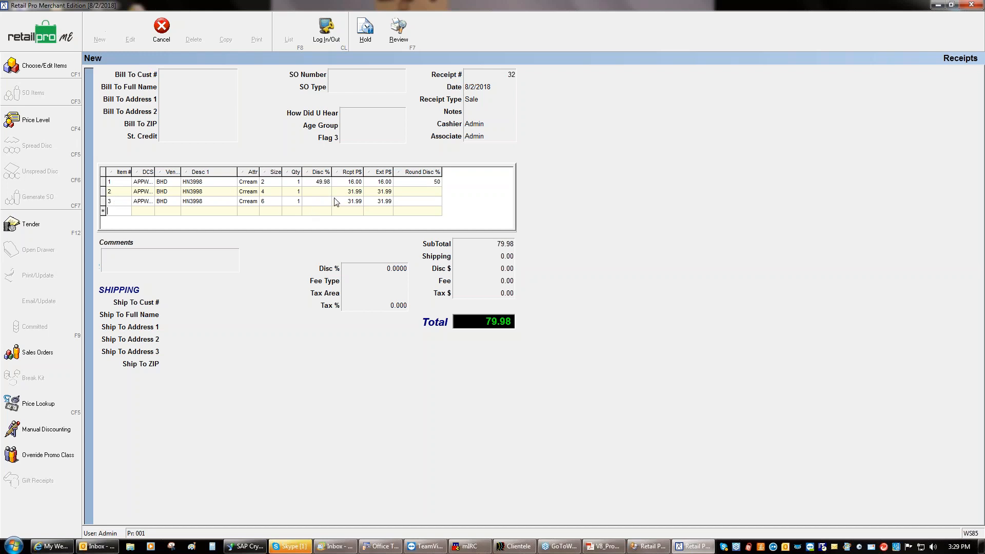
Discard the test receipt, go back to the home screen and minimize Merchant Edition
left_click(162, 31)
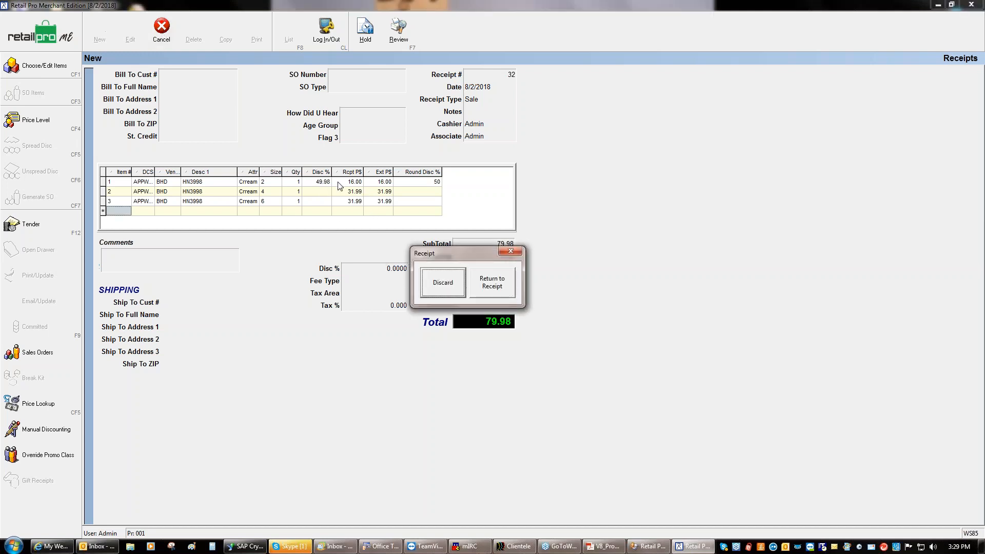
left_click(442, 281)
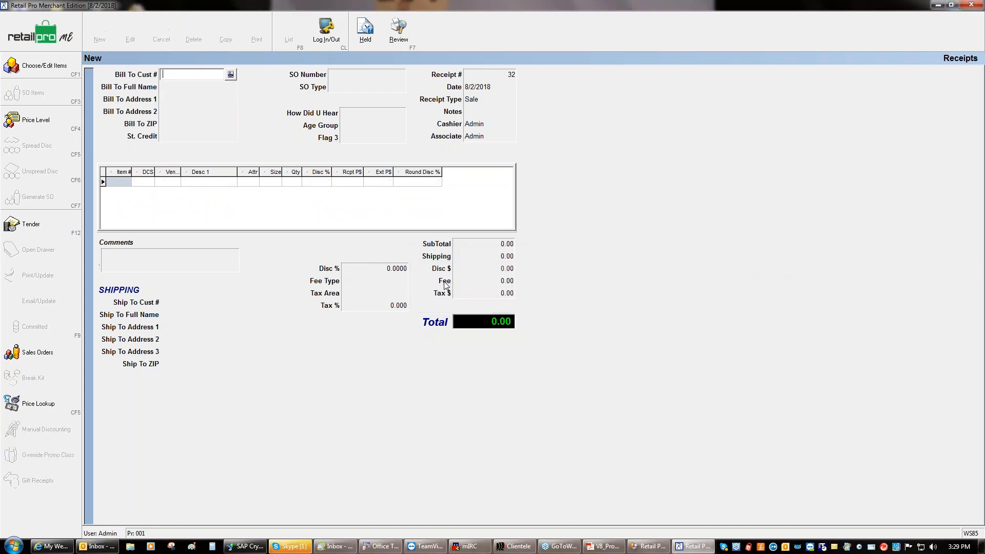
left_click(58, 30)
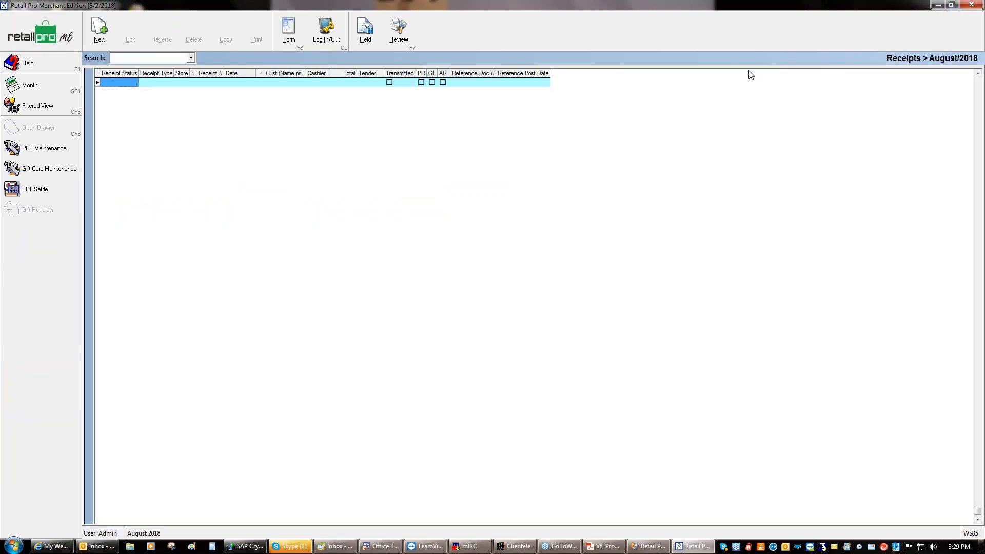
left_click(51, 31)
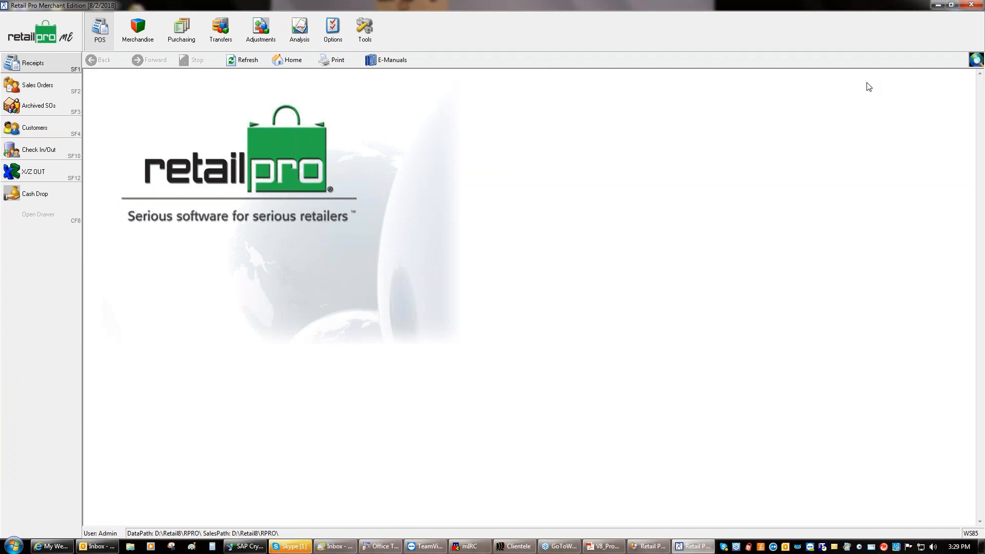
left_click(938, 4)
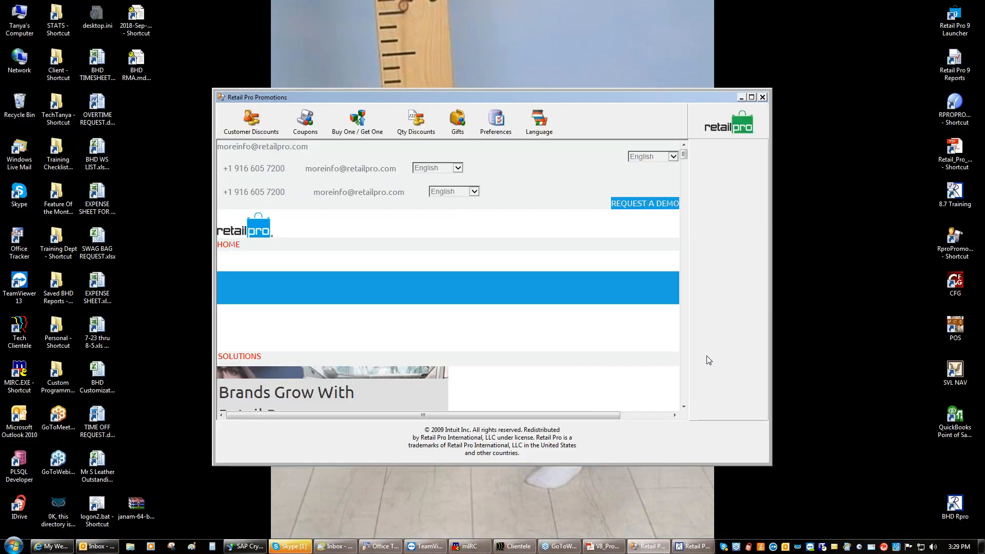
Open the Buy One / Get One promotions and cancel an accidental new global entry
left_click(368, 132)
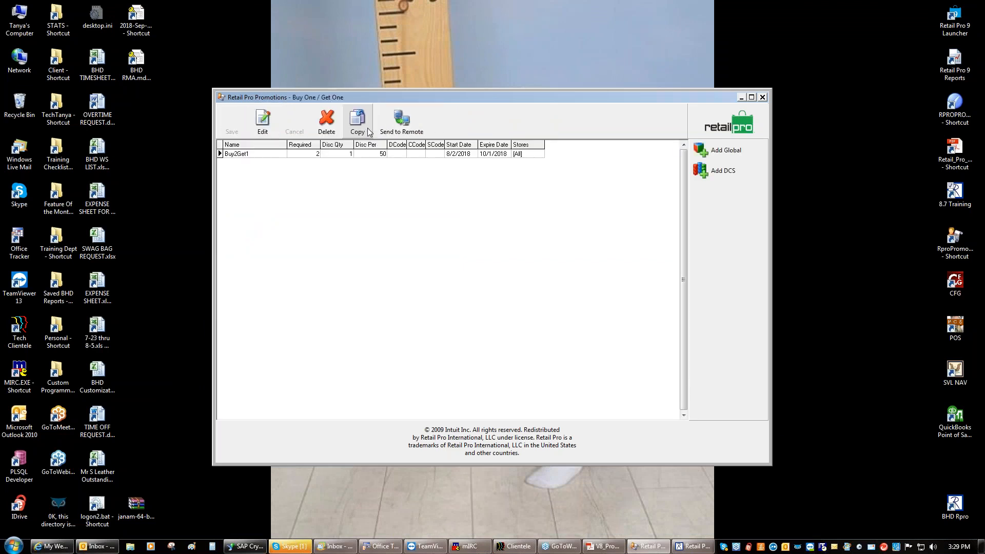
left_click(715, 153)
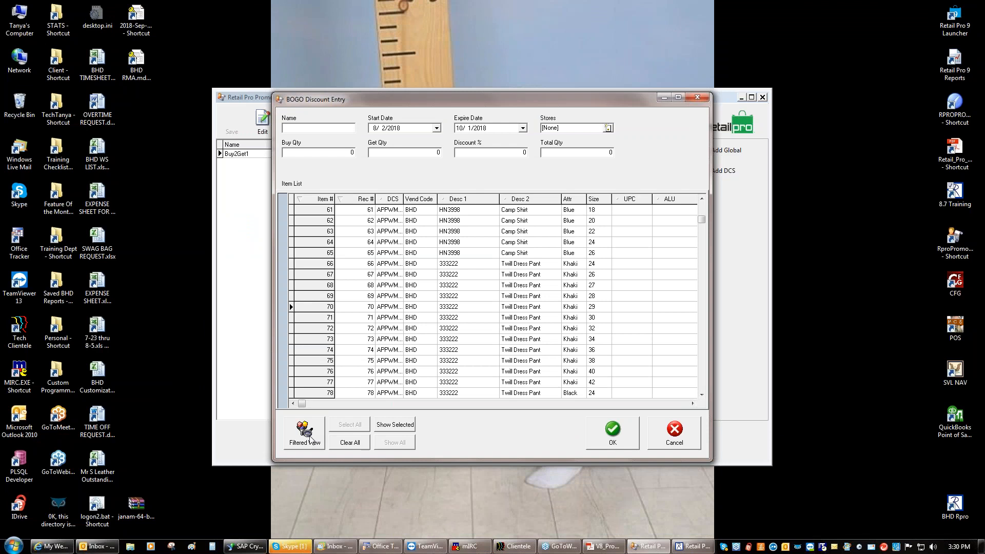
left_click(662, 437)
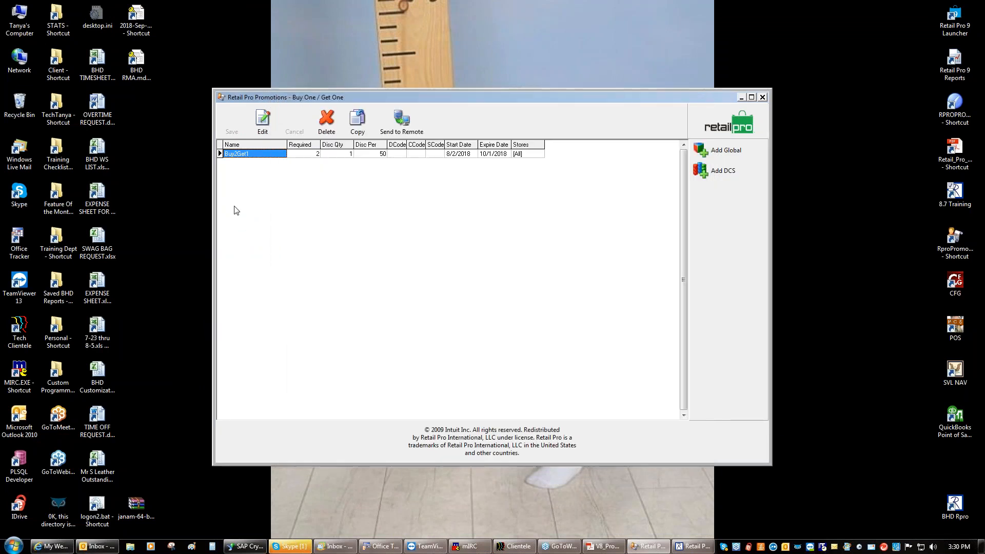
Limit the Buy2Get1 promotion to items 71, 62 and 106 and save it
left_click(263, 120)
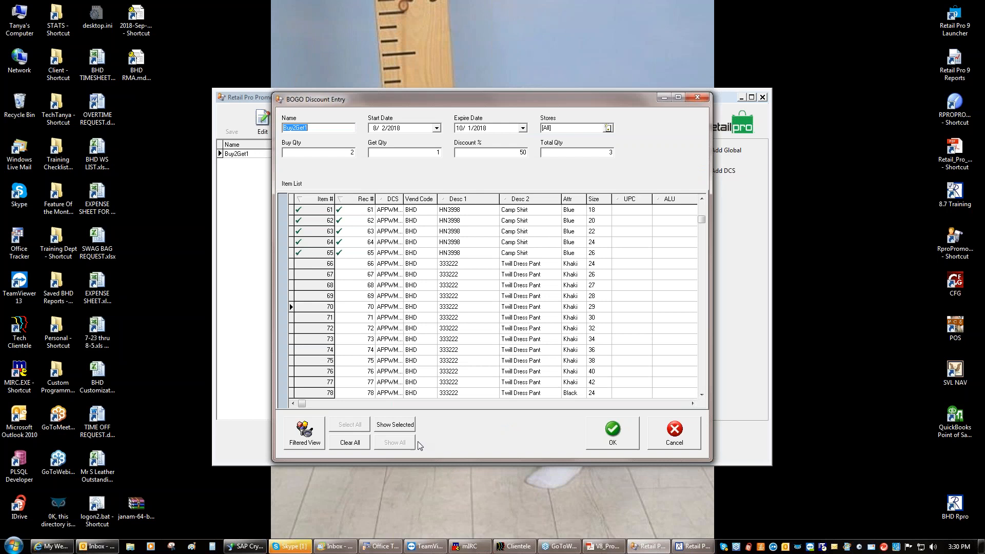
left_click(345, 444)
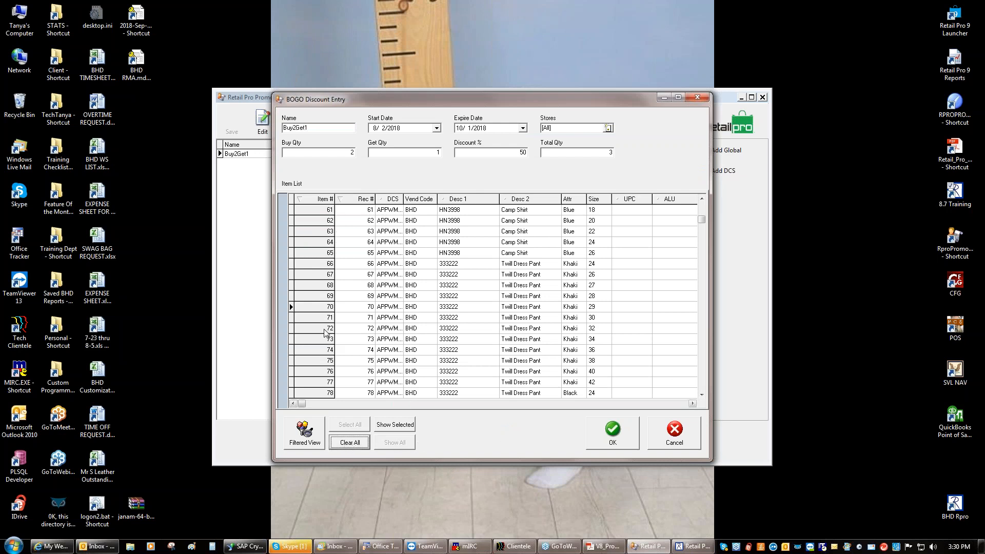
left_click(308, 317)
left_click(305, 221)
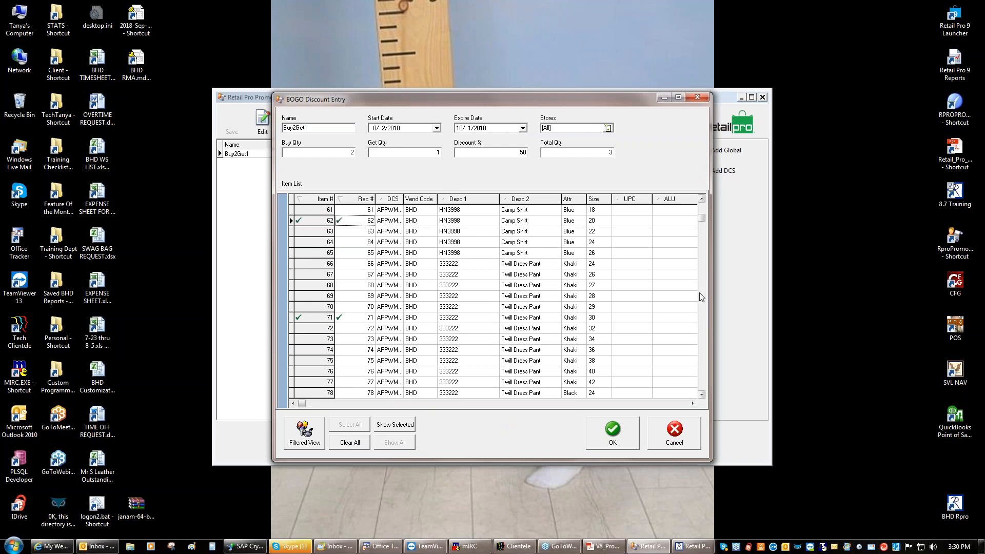
left_click_drag(709, 271, 703, 204)
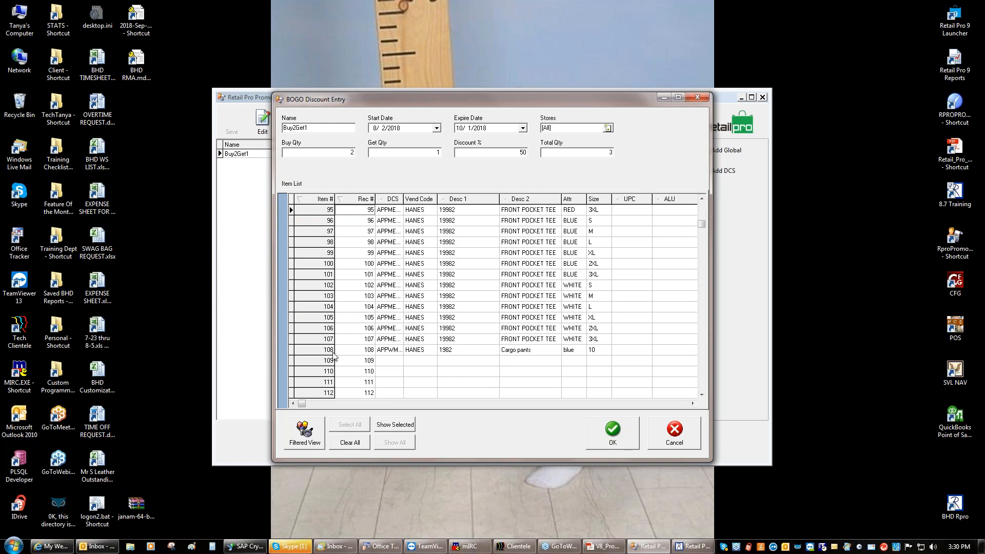
left_click(300, 328)
left_click_drag(701, 225, 703, 215)
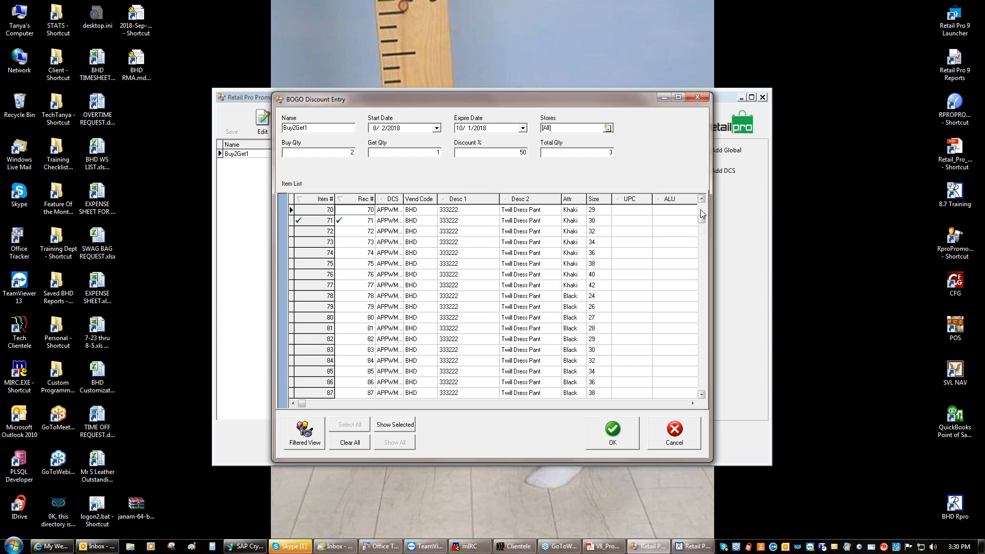
scroll(701, 214, "up", 6)
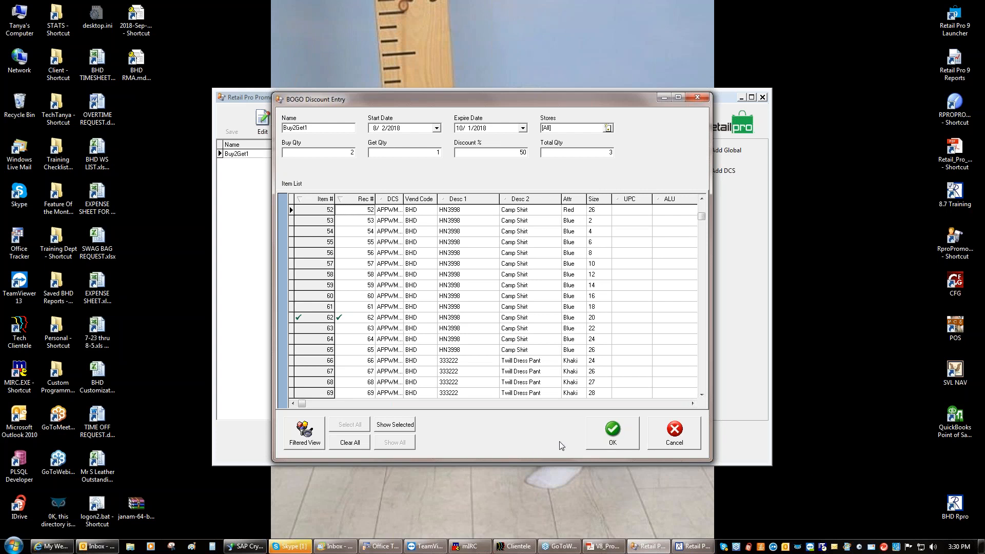
left_click(614, 432)
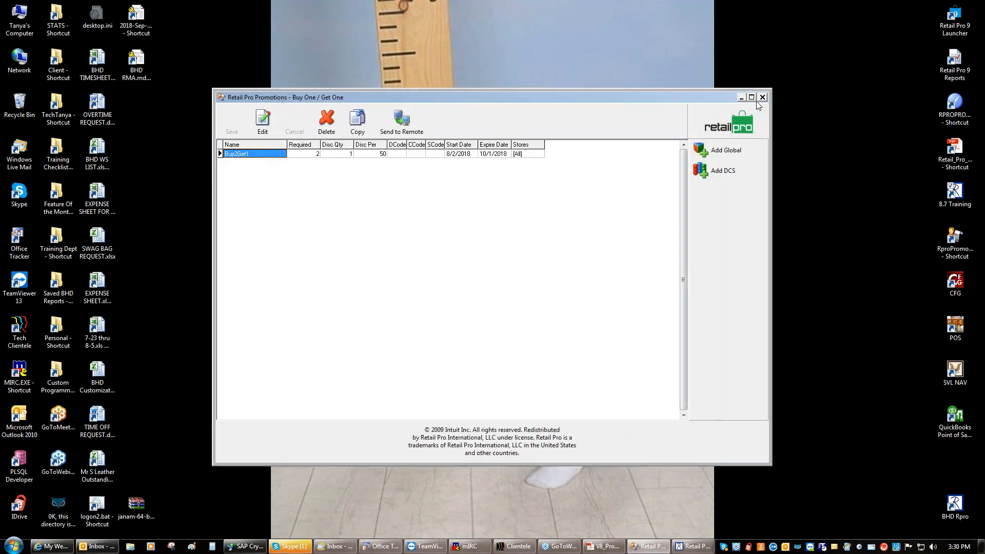
Exit Merchant Edition, relaunch the 8.7 Training system and log back in with the password
left_click(693, 546)
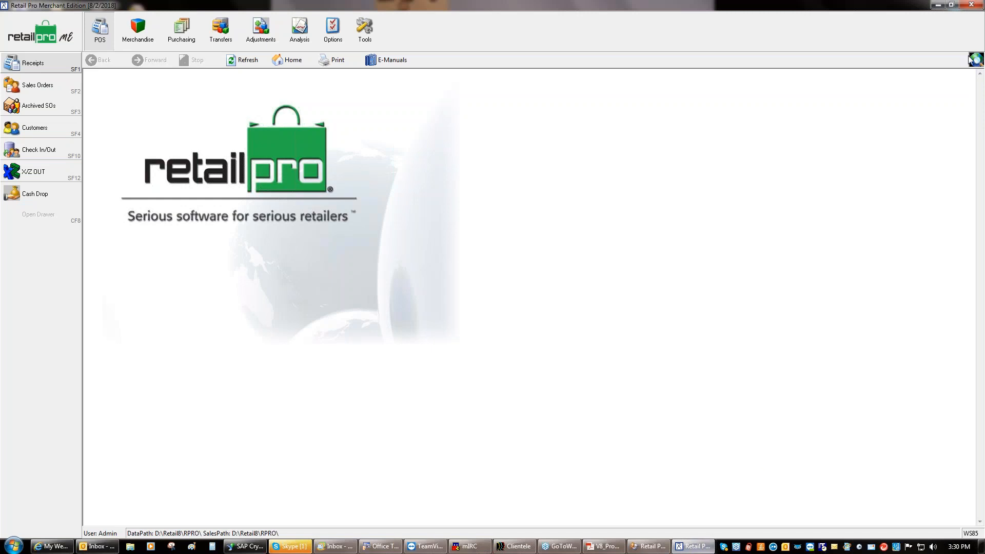
left_click(974, 5)
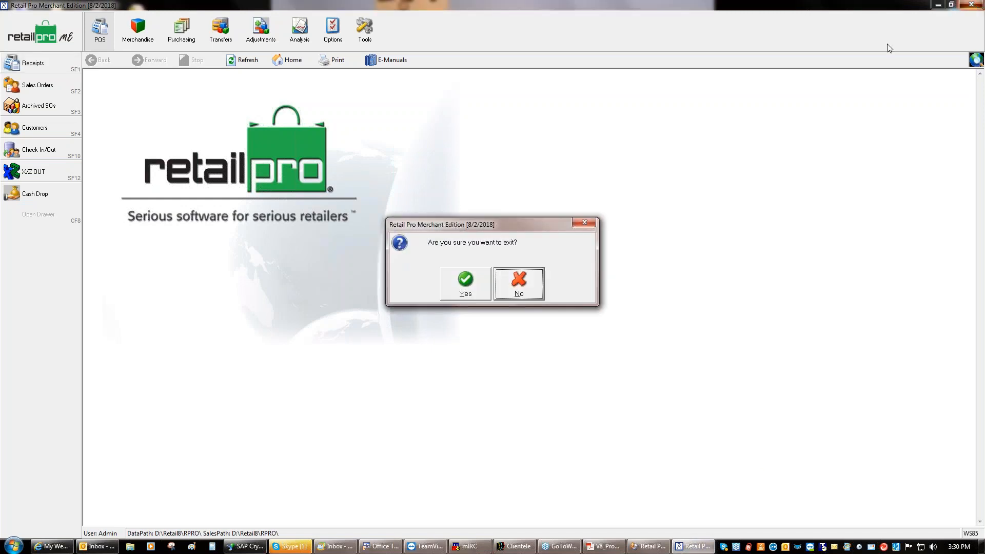
left_click(466, 283)
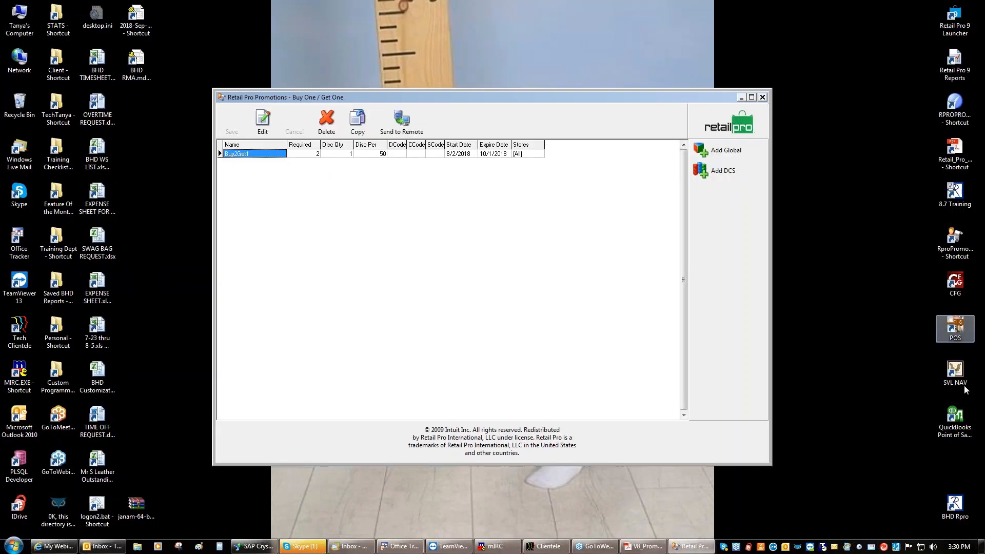
left_click(955, 191)
double_click(954, 192)
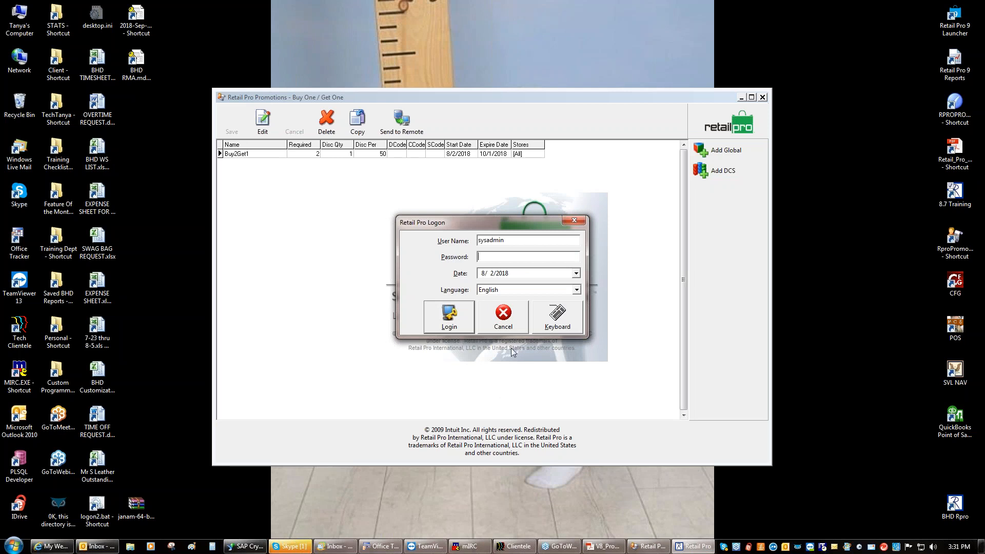
type("sysadmin")
key("Return")
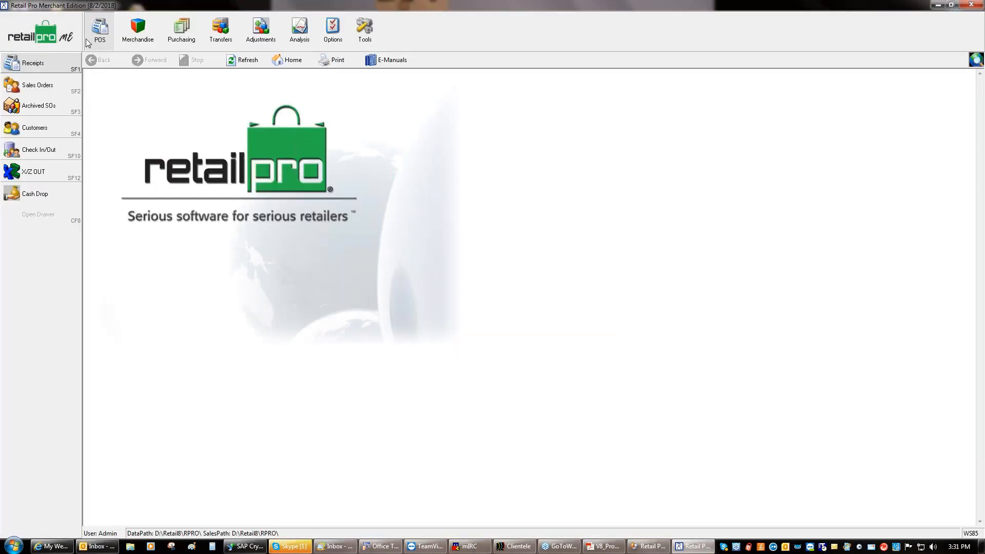
Ring up items 106, 62 and 71 on a new sale receipt, totalling 107.97
left_click(41, 63)
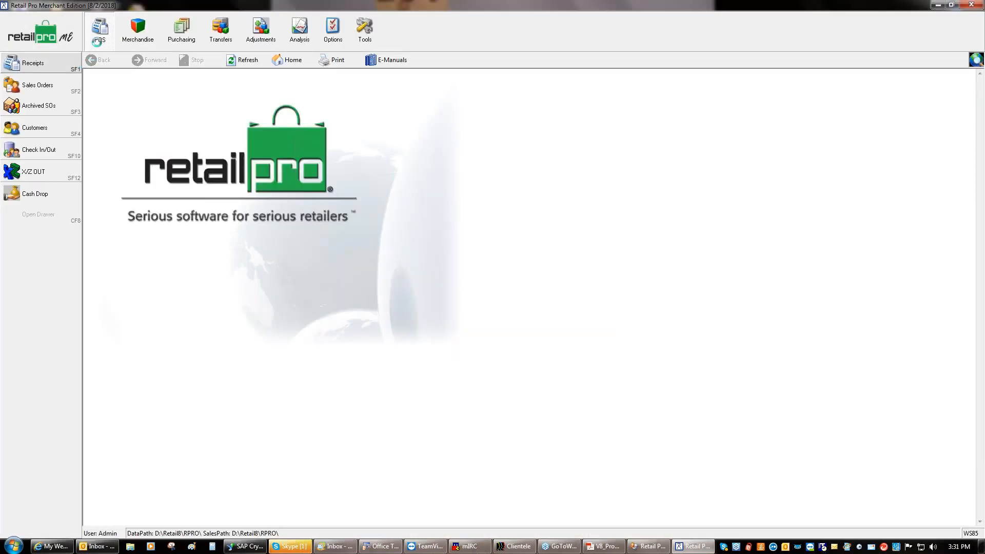
left_click(98, 39)
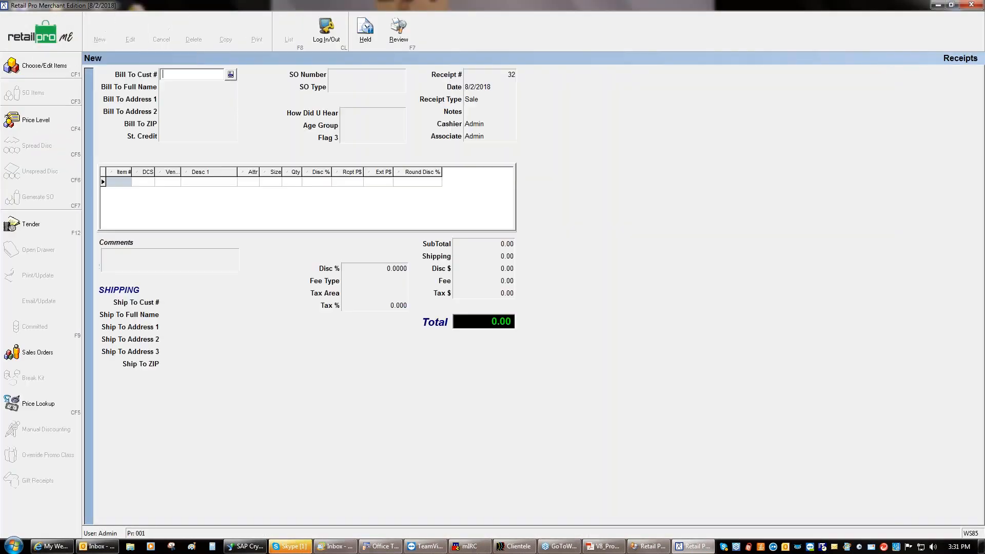
left_click(111, 184)
type("106")
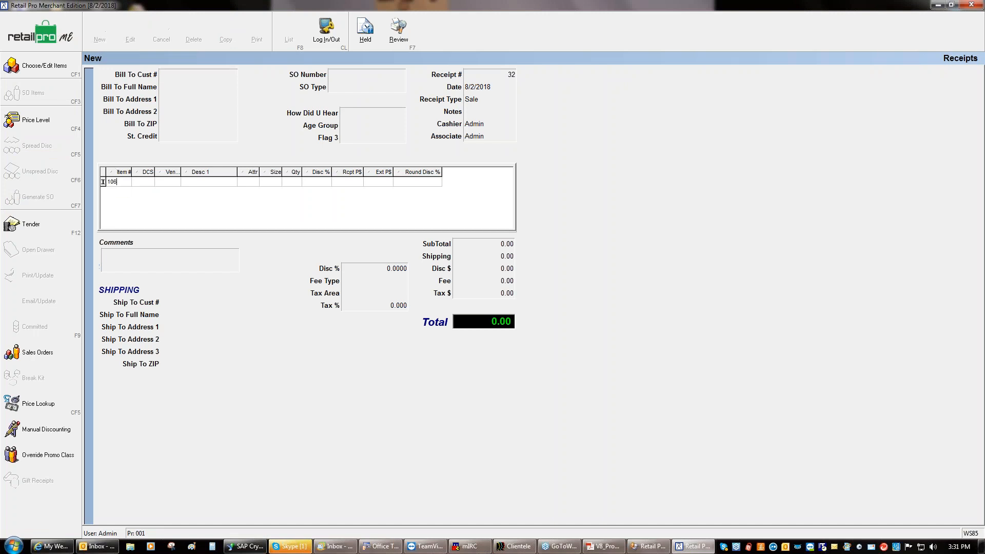
key("Return")
type("62")
key("Return")
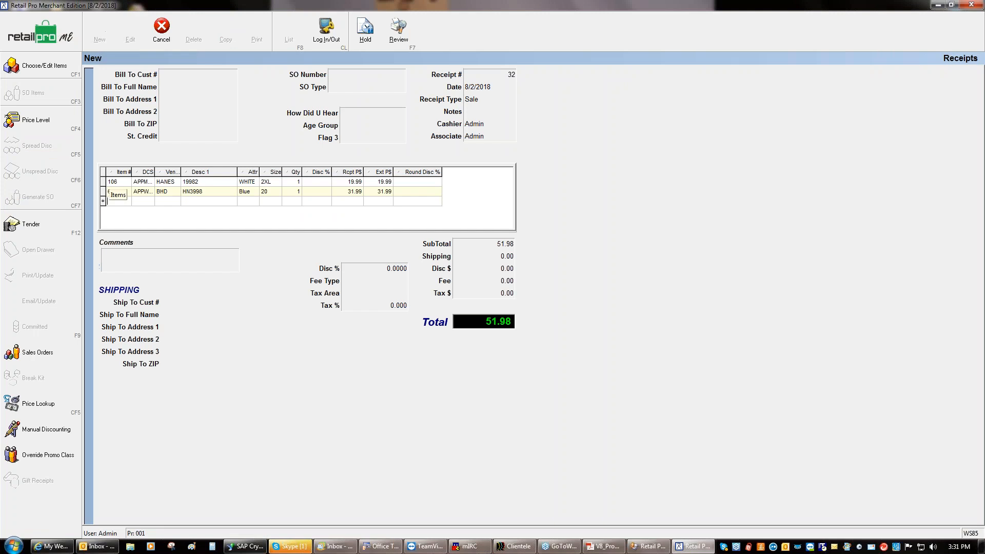
type("71")
key("Return")
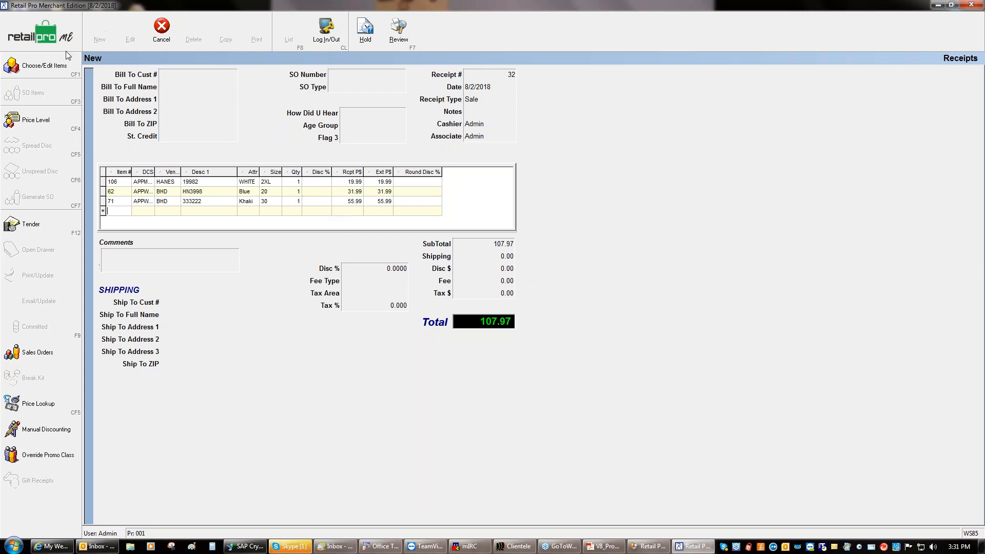
Discard the test receipt and exit Merchant Edition
key("Escape")
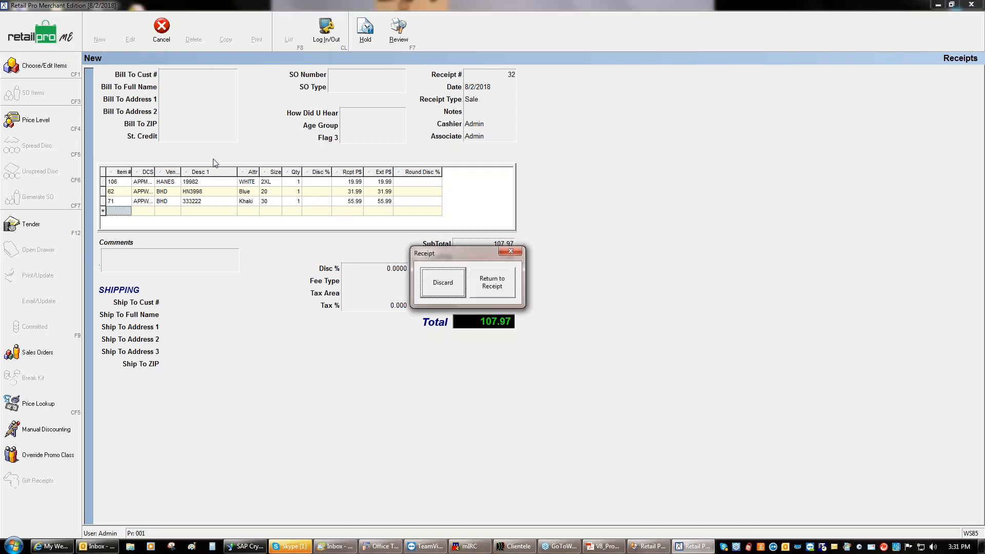
left_click(433, 282)
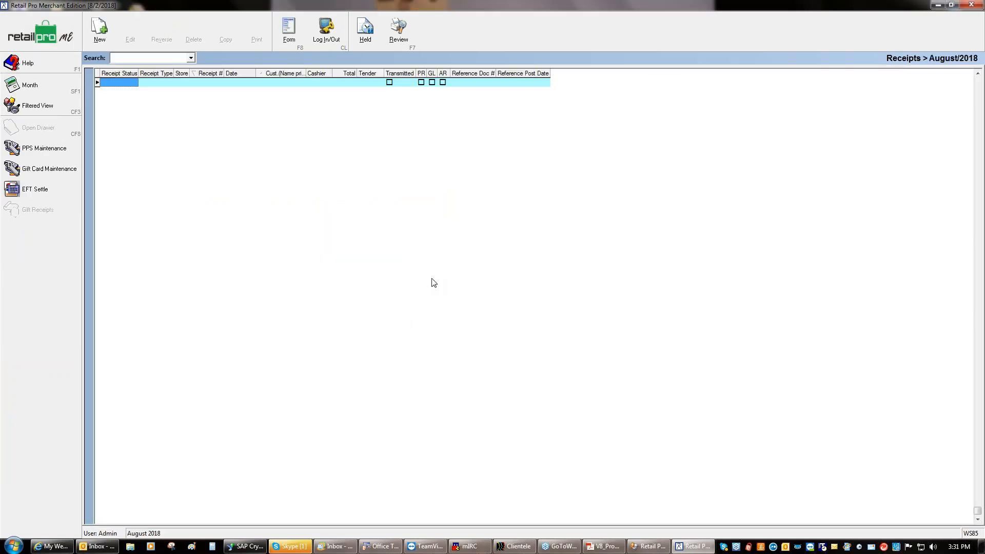
left_click(972, 5)
Confirm the exit, reopen Buy2Get1, page through its items, save it and return to Promotions home
left_click(465, 281)
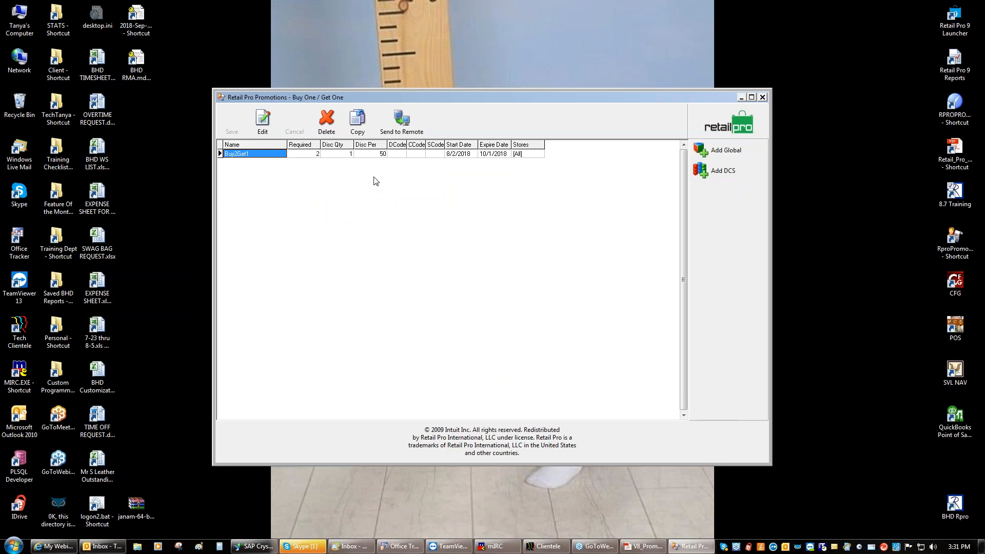
left_click(262, 124)
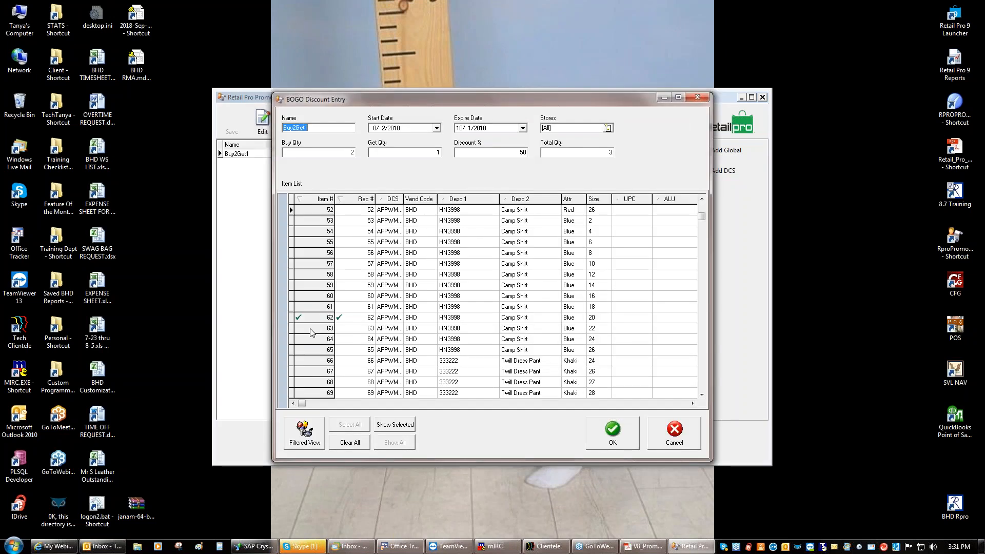
scroll(706, 250, "down", 1)
left_click(701, 279)
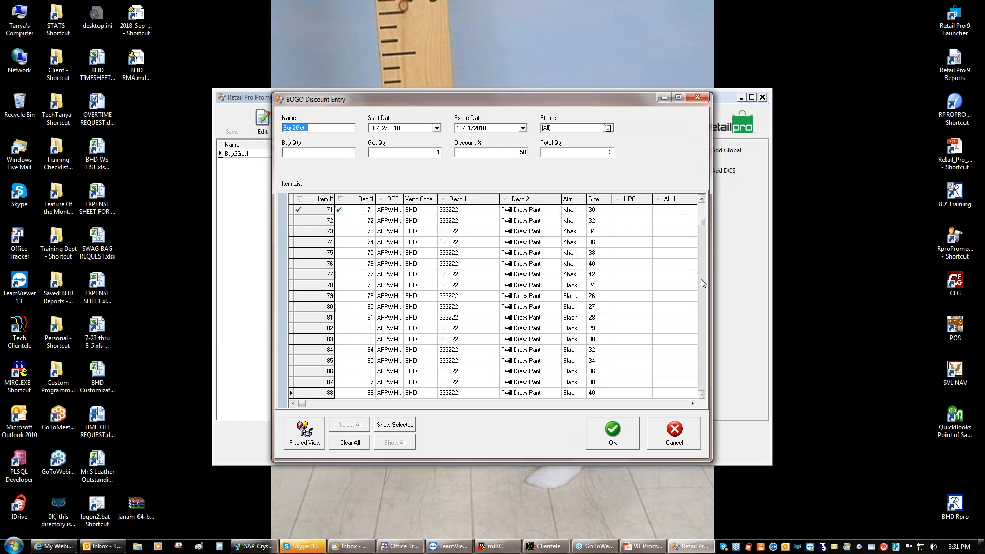
left_click(701, 321)
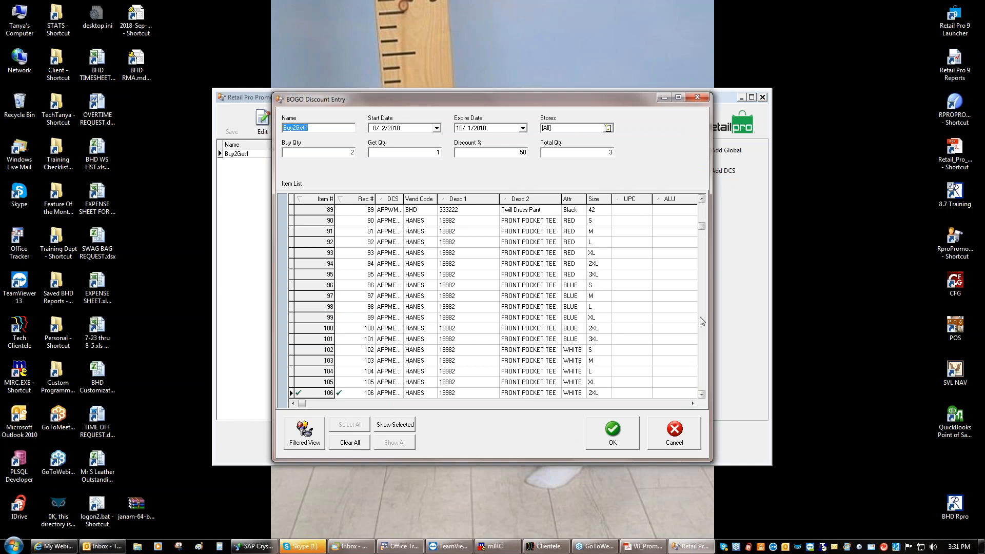
left_click(701, 318)
left_click(701, 199)
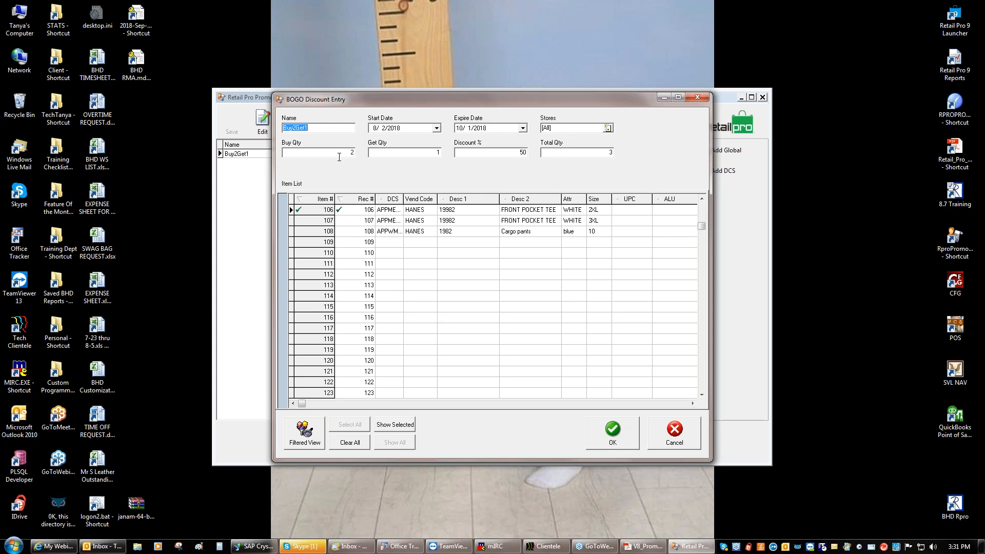
left_click(595, 438)
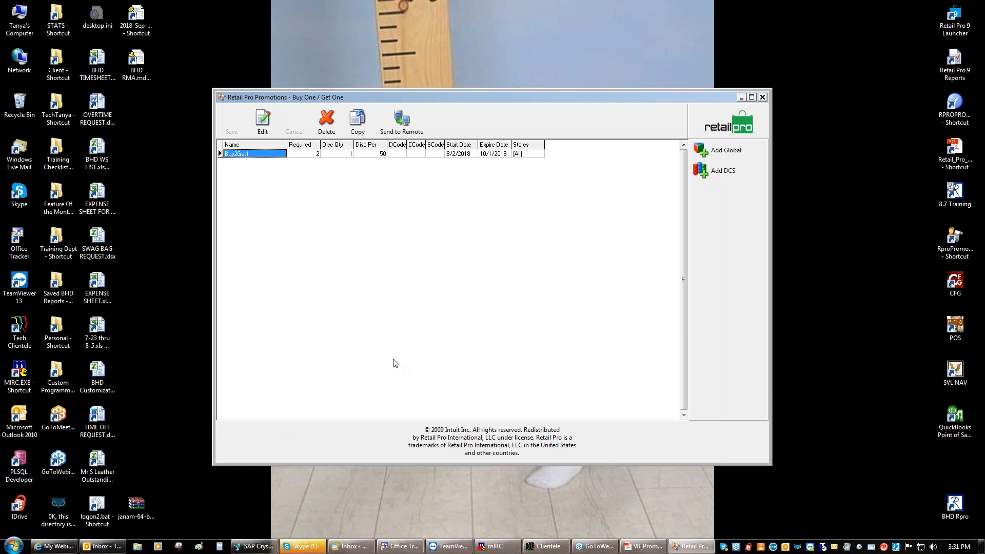
left_click(708, 126)
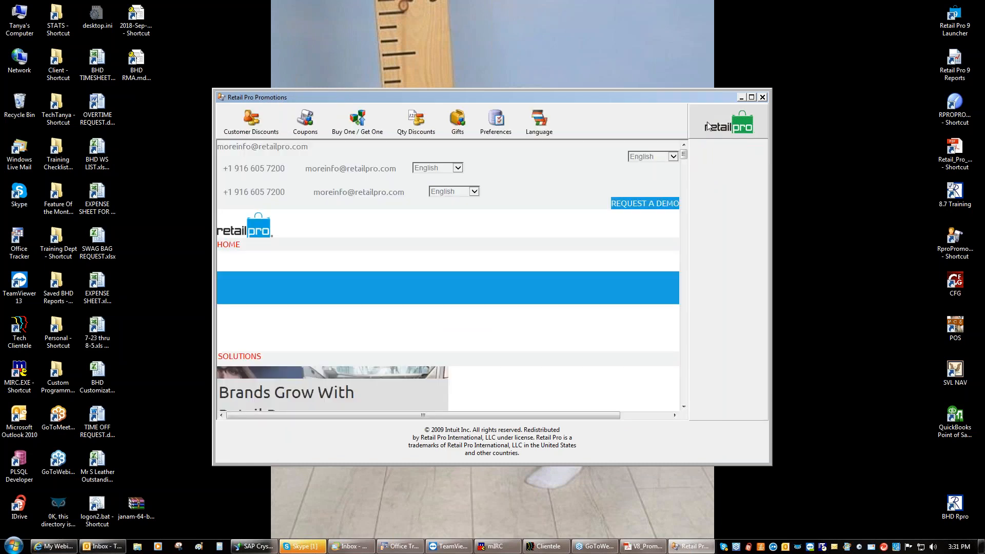
Launch the 8.7 Training system and log in with the password
left_click(954, 196)
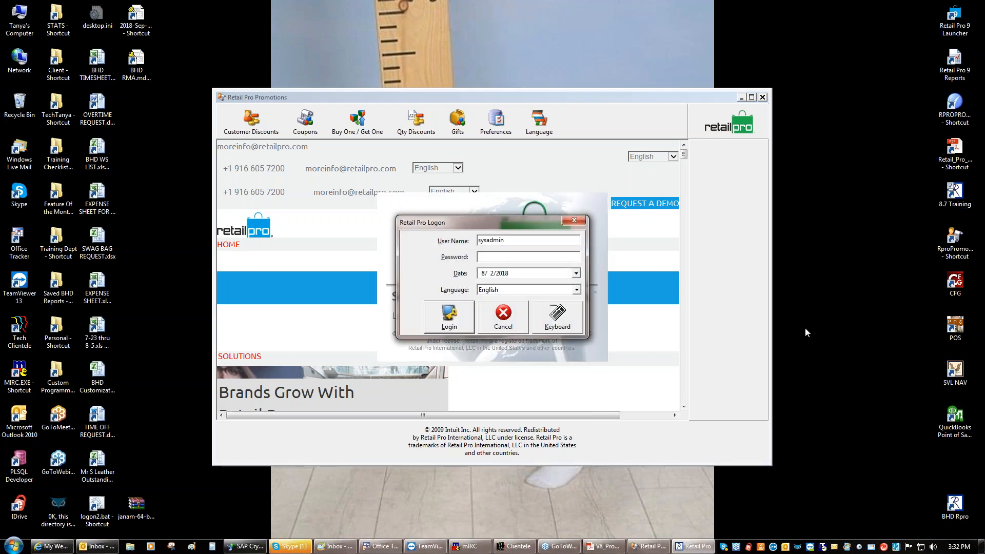
type("****")
key("Return")
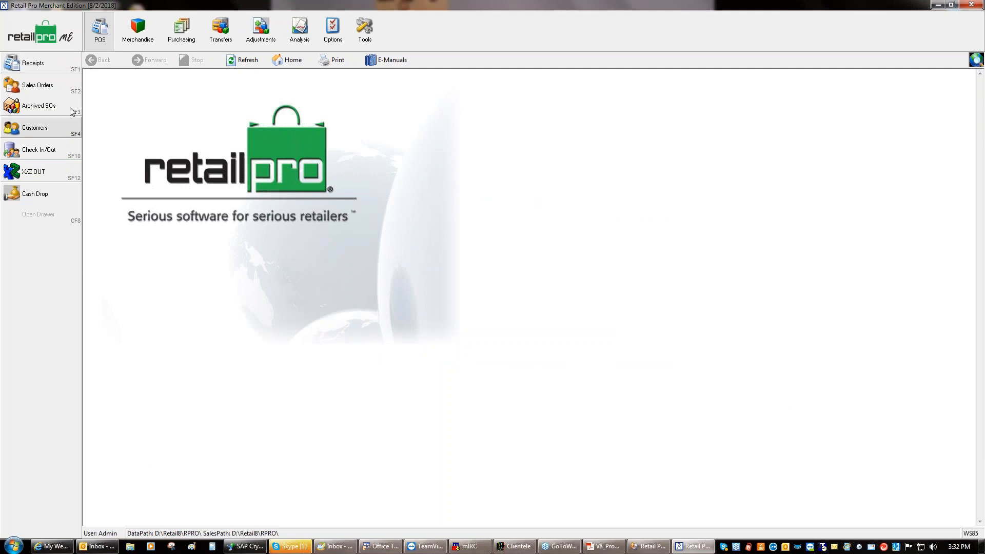
Ring up items 106, 62 and 71 on a new receipt, totalling 97.98
left_click(51, 66)
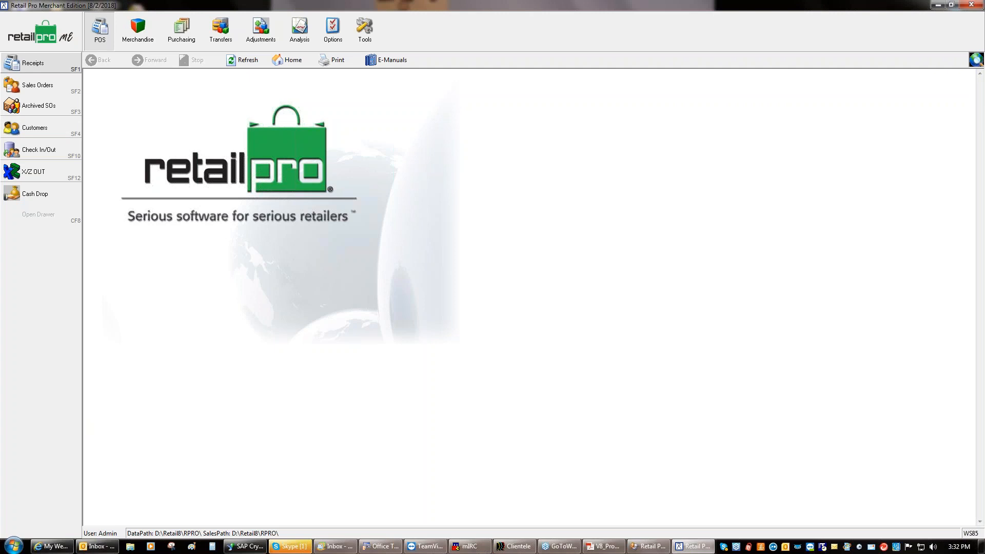
left_click(99, 28)
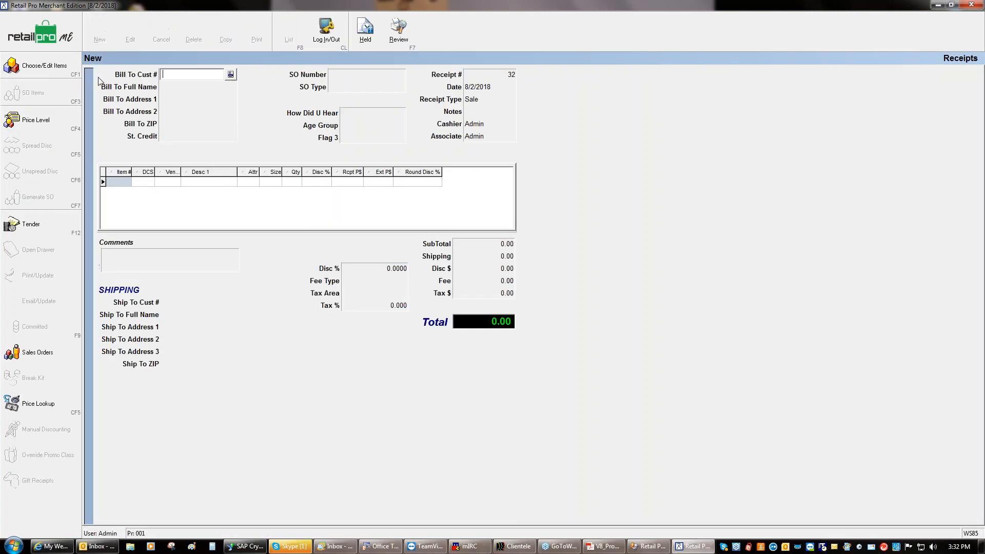
left_click(118, 184)
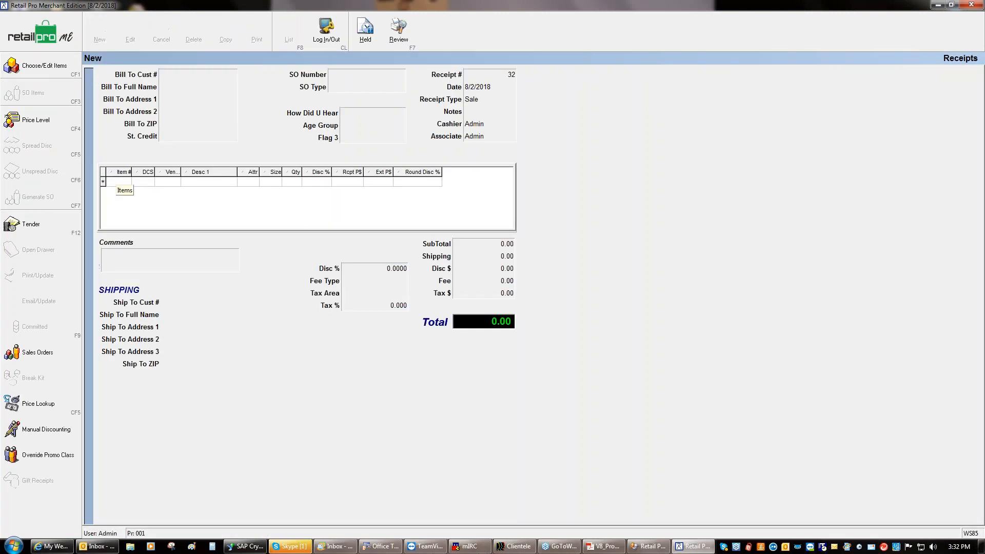
type("106")
key("Return")
type("62")
key("Return")
type("71")
key("Return")
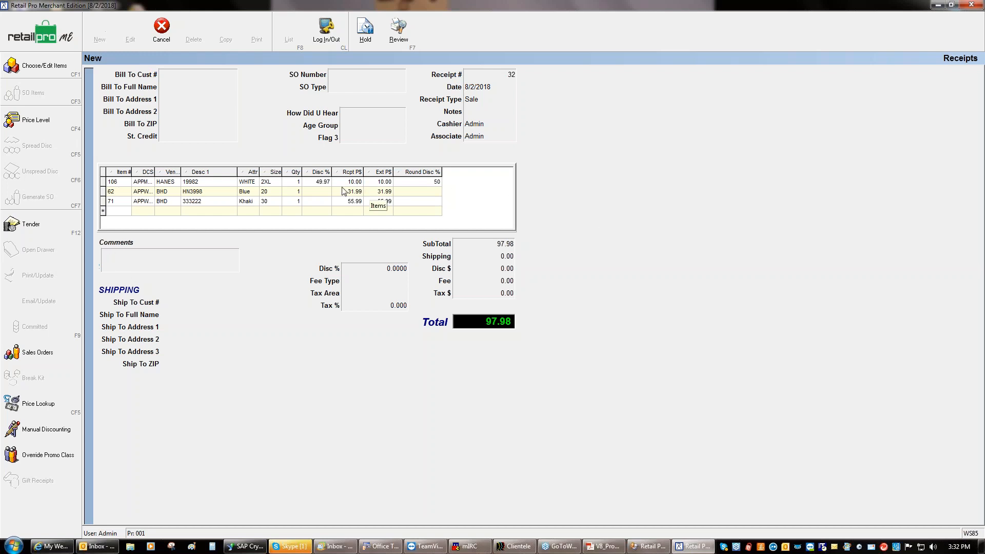
Check item 106's 50% discount, then minimize Merchant Edition to show the Promotions window
left_click(321, 182)
key("Delete")
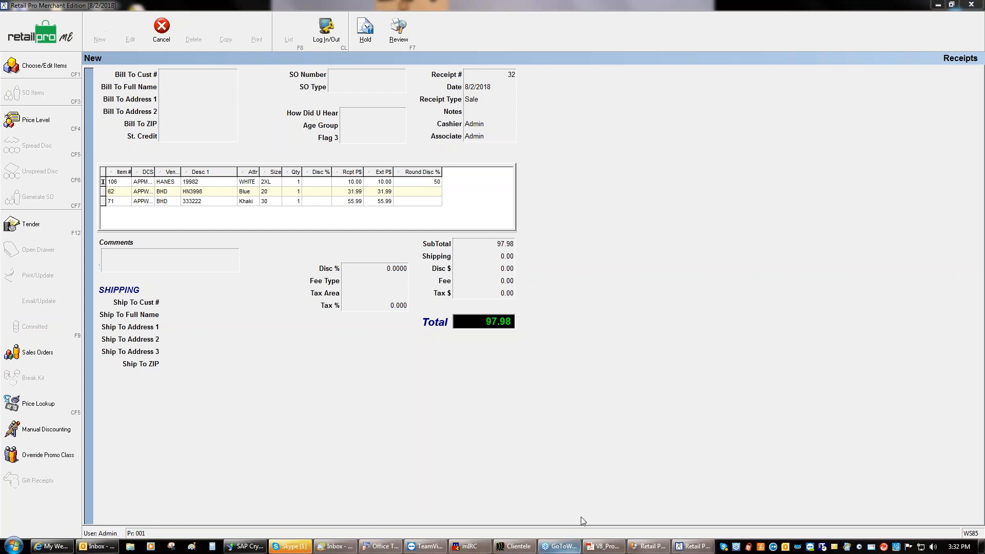
left_click(649, 546)
left_click(938, 4)
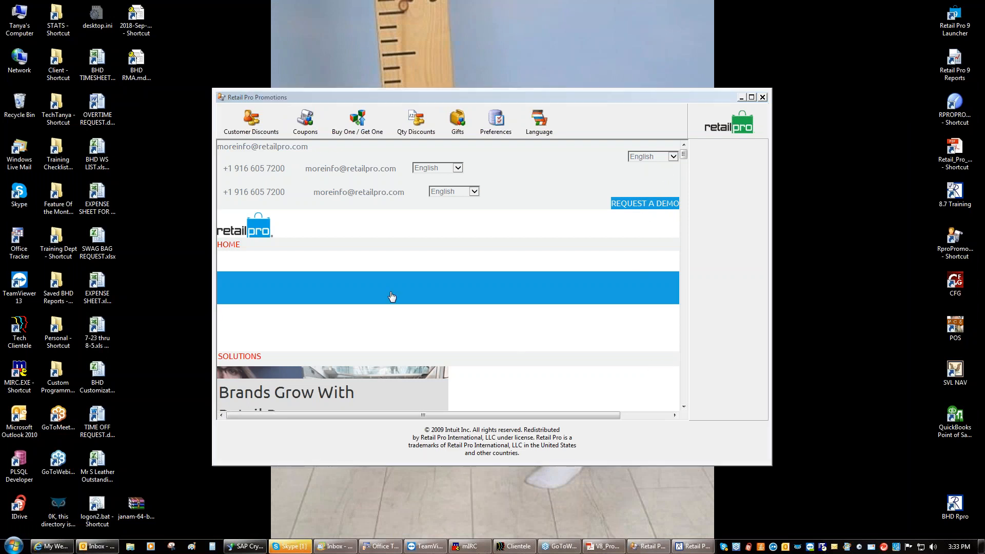
Delete the Buy2Get1 promotion from the Buy One / Get One list
left_click(364, 129)
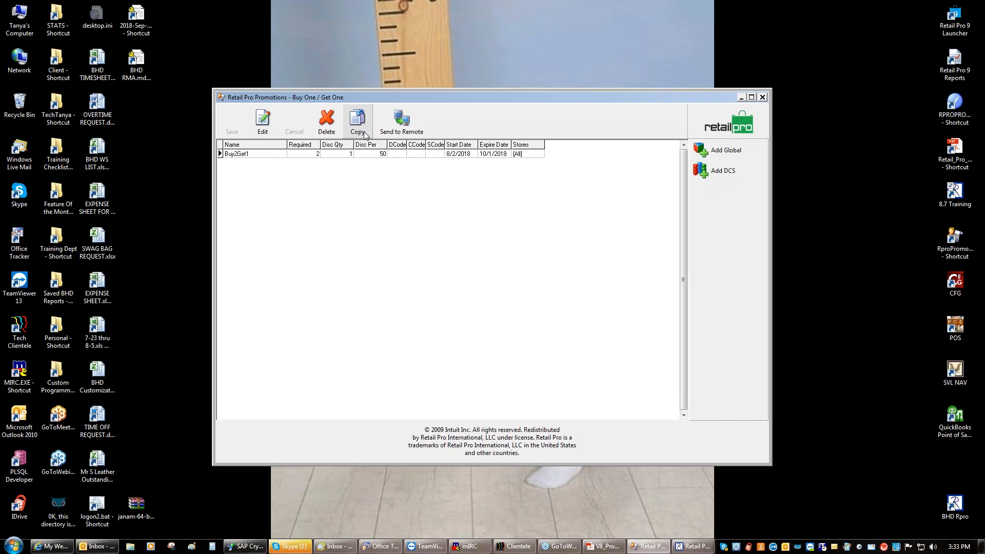
left_click(327, 123)
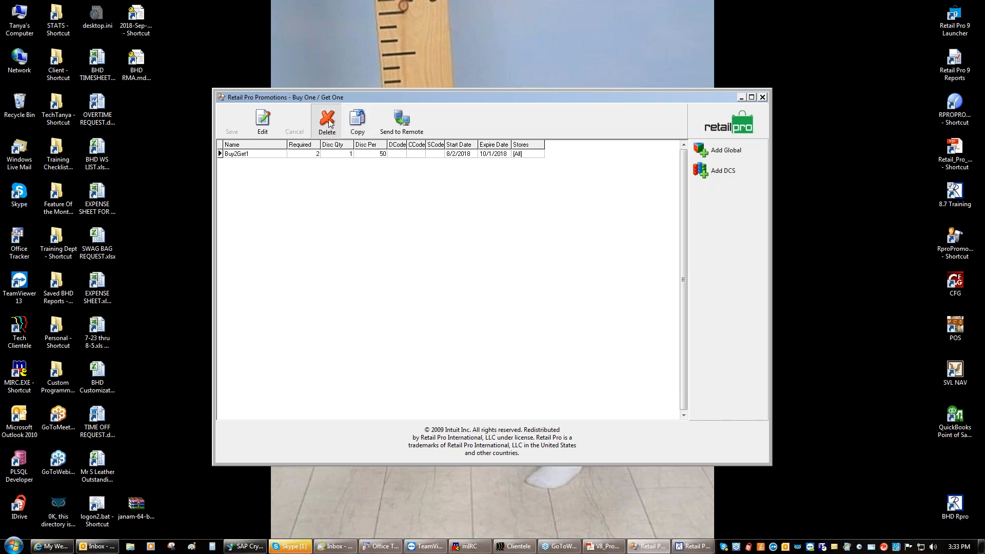
left_click(471, 297)
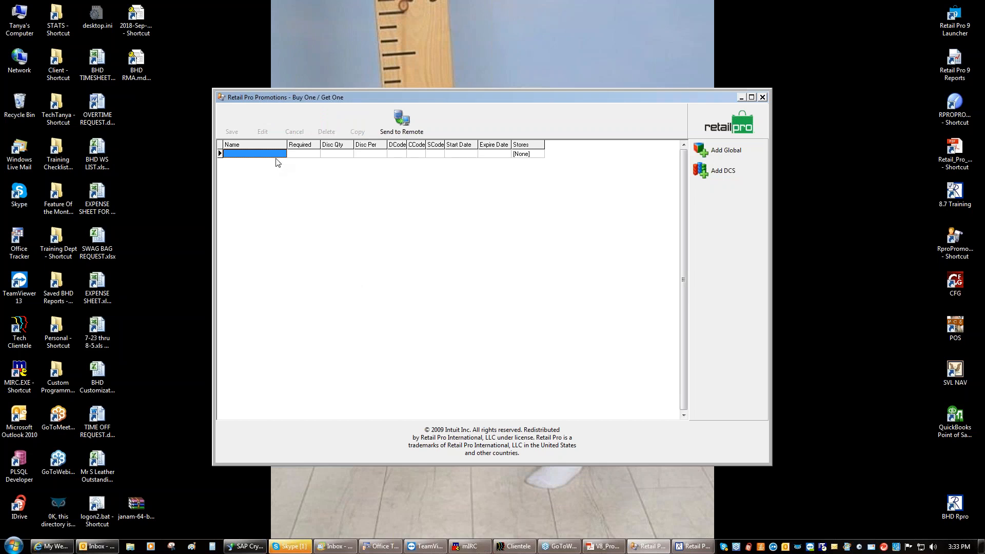
Add a new global BOGO promotion named buyXGetY
left_click(720, 155)
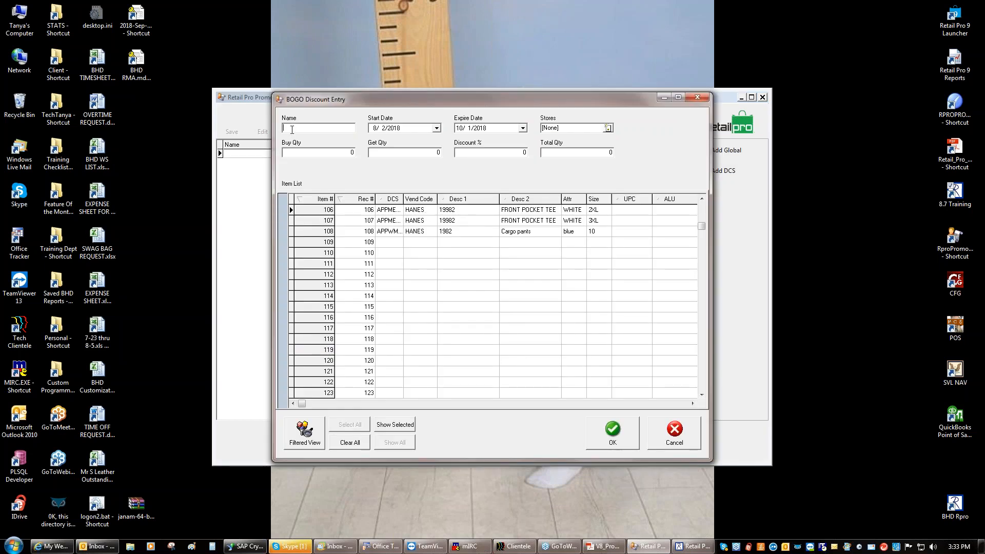
type("buy")
key("BackSpace")
type("XGetY")
key("BackSpace")
key("BackSpace")
type("tY")
Apply buyXGetY to all stores with buy quantity 1 and item 92
left_click(608, 130)
left_click(537, 221)
left_click(463, 347)
left_click(347, 152)
type("1")
left_click(701, 211)
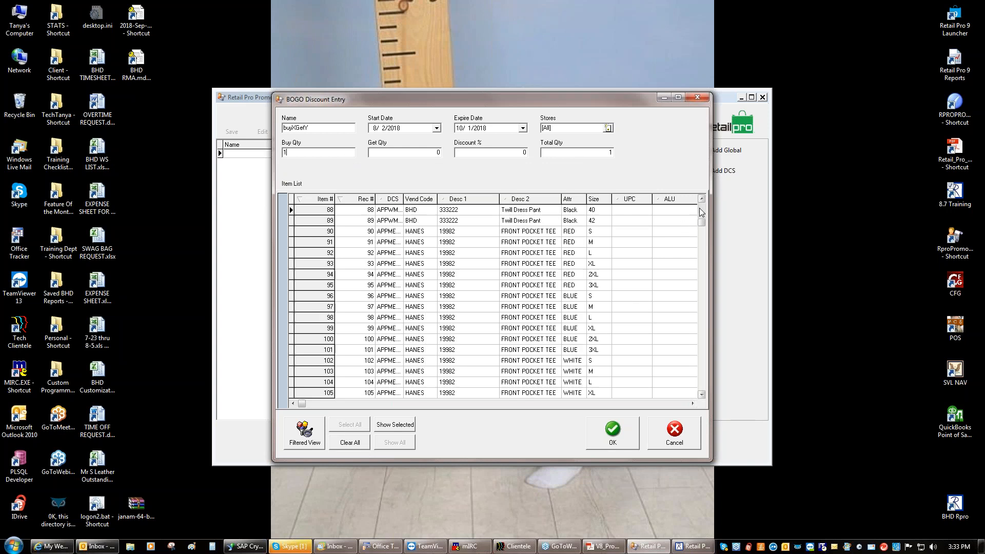
left_click(318, 254)
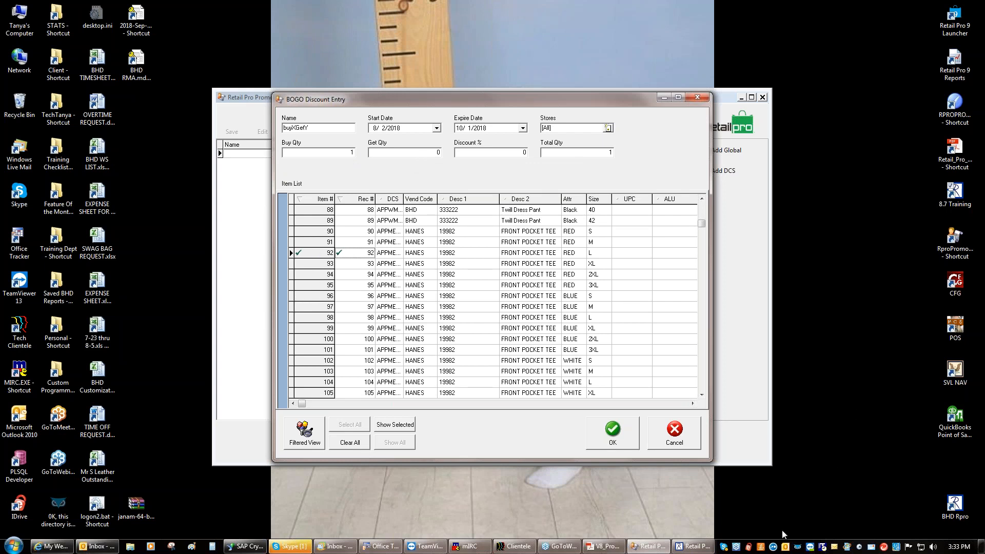
Cancel the new buyXGetY BOGO Discount Entry without saving it
left_click(982, 23)
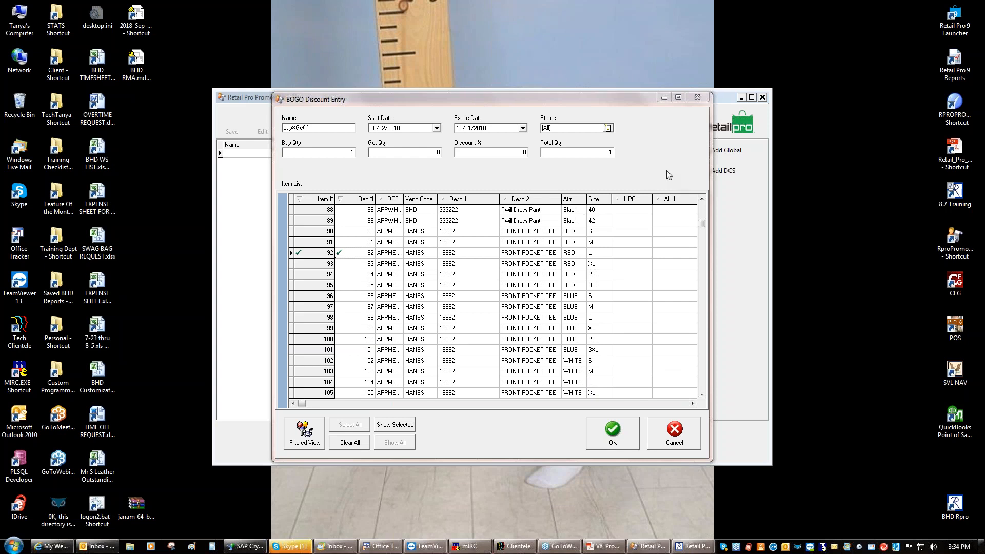
left_click(674, 434)
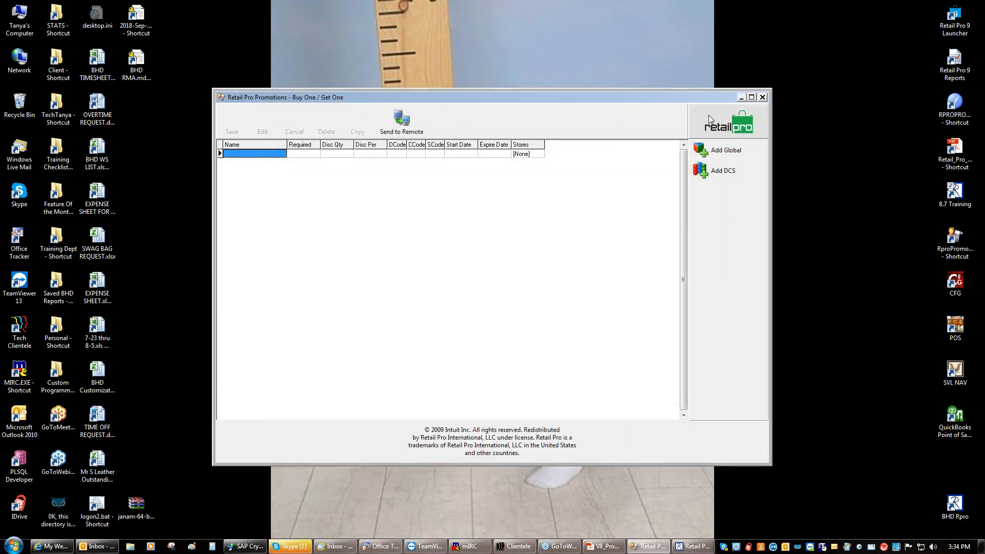
Start a new gift promotion named BuyXGetY
left_click(710, 117)
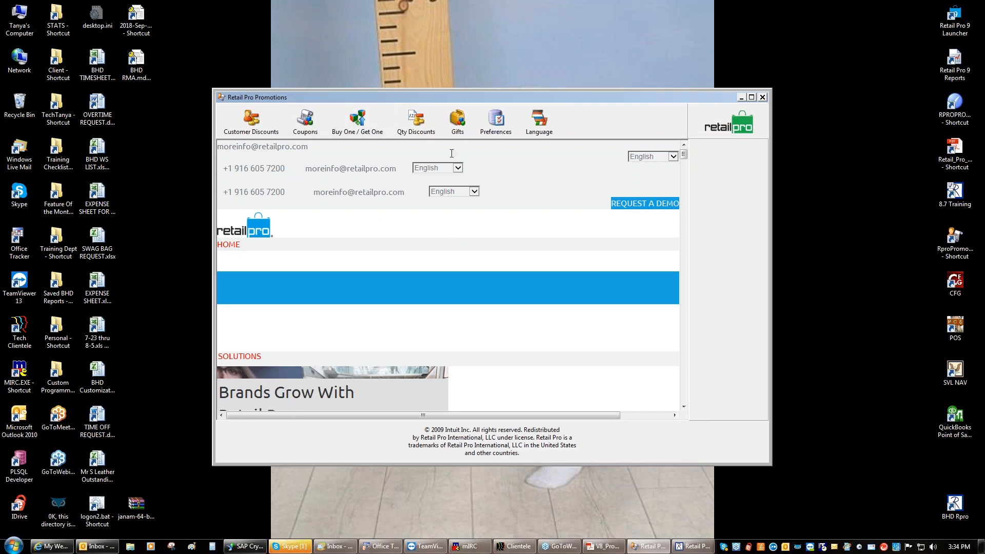
left_click(457, 121)
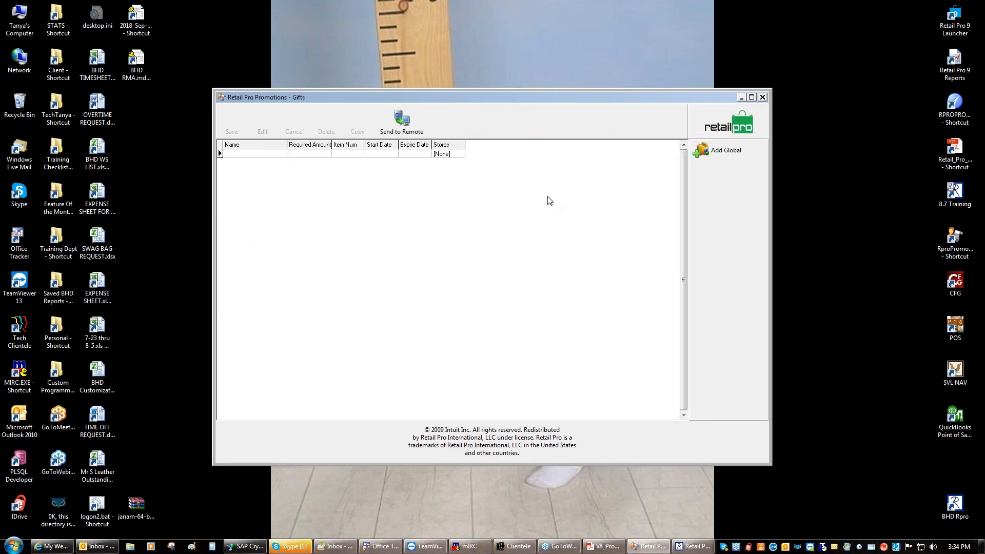
left_click(716, 153)
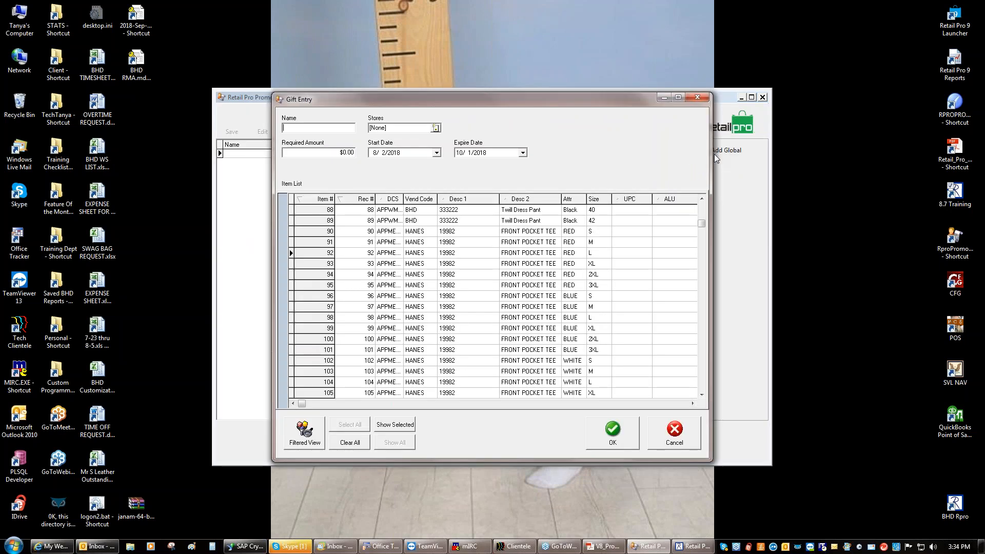
type("BuyXGetY")
Set stores 000 and 001, required amount 100 and gift item 97, then cancel unsaved
left_click(436, 128)
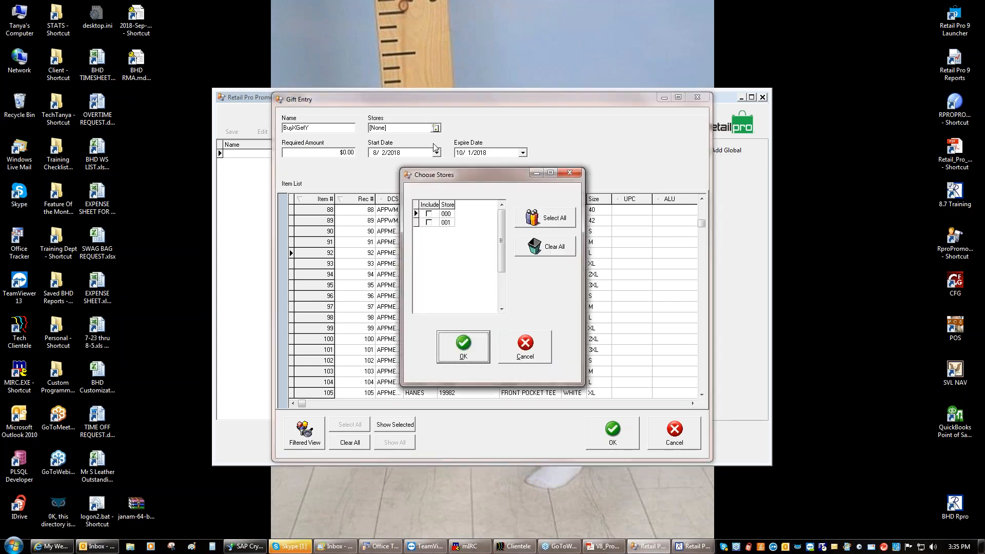
left_click(536, 225)
left_click(464, 345)
left_click(324, 153)
type("100")
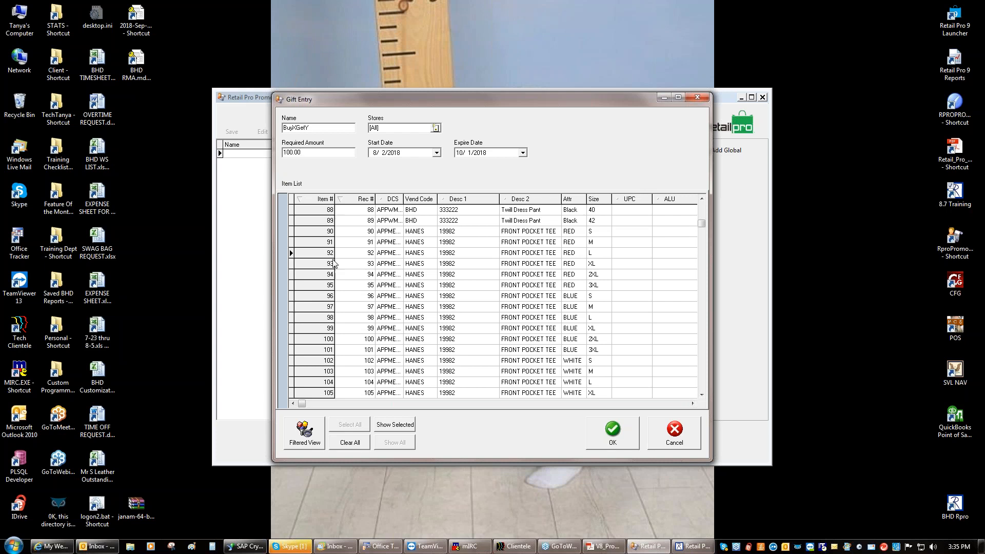
left_click(344, 306)
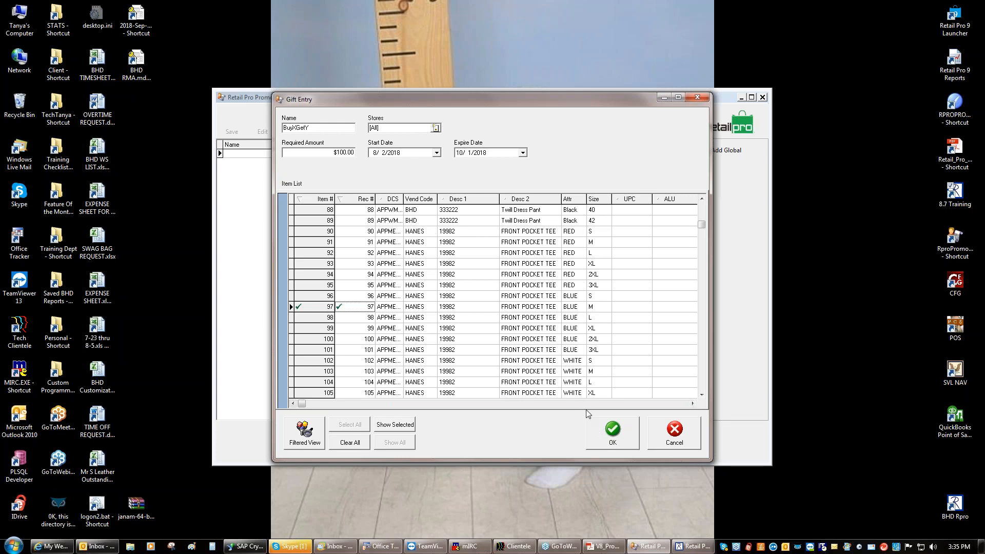
left_click(676, 434)
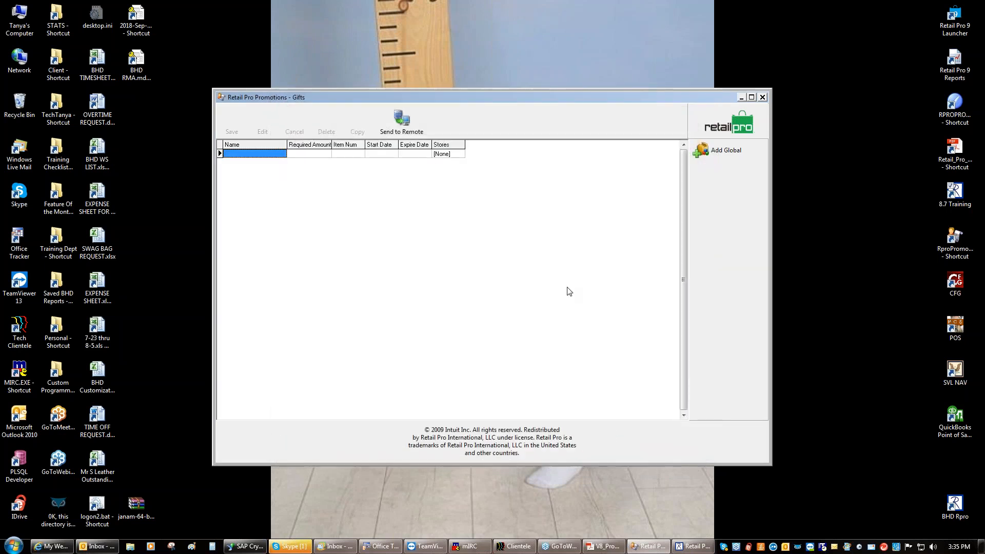
Open the Coupons list and cancel a new global coupon entry unsaved
left_click(718, 129)
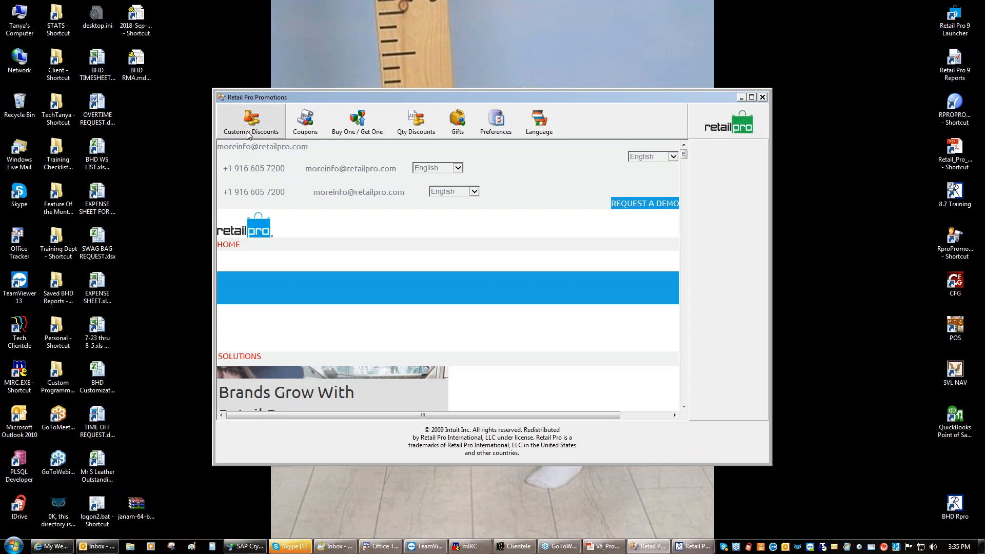
left_click(298, 129)
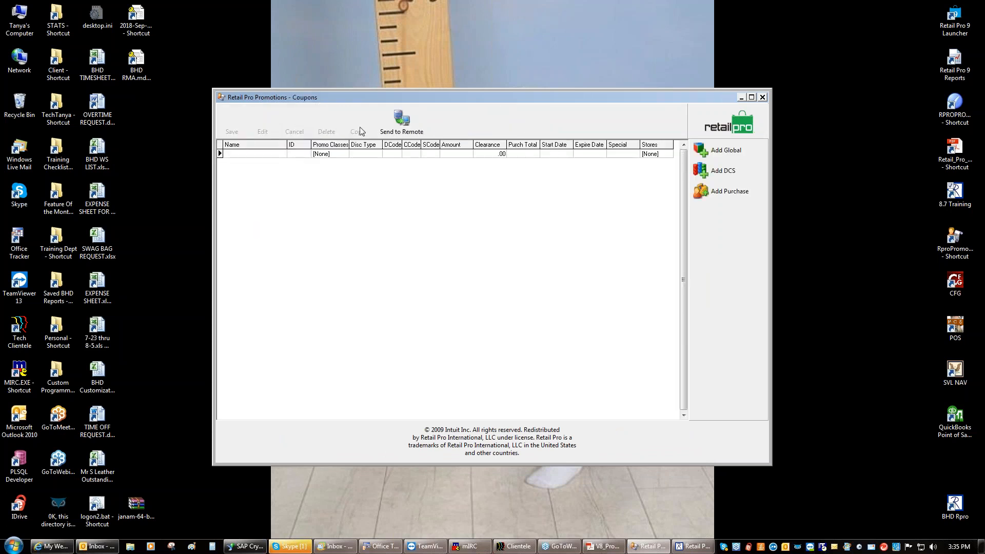
left_click(726, 154)
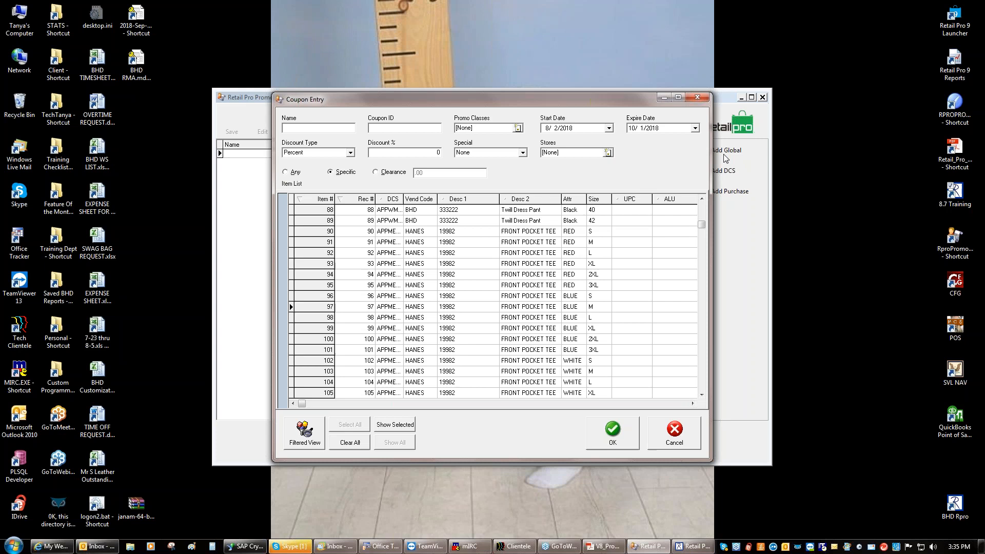
left_click(666, 440)
Cancel a purchase-total coupon and another global coupon entry, then return to the promotions home page
left_click(725, 195)
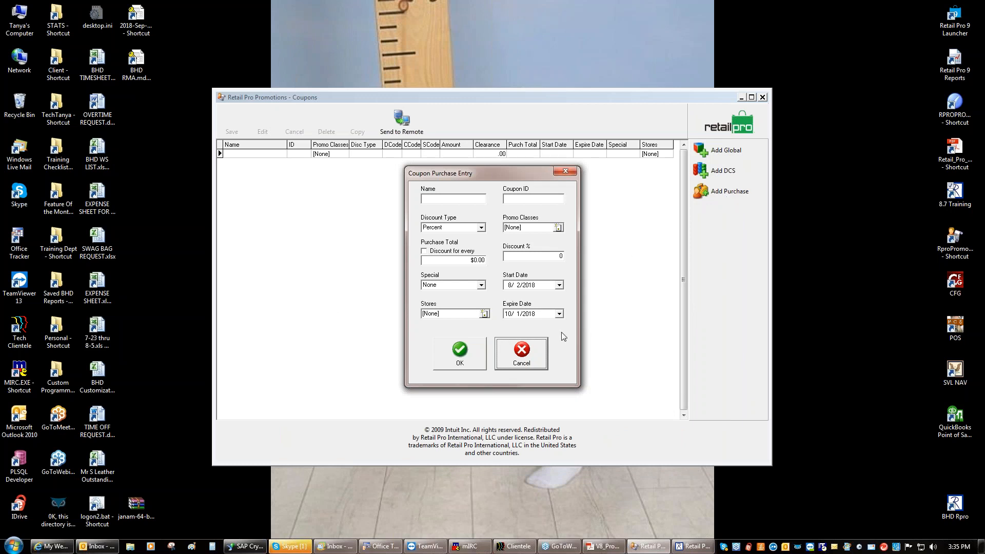
left_click(519, 362)
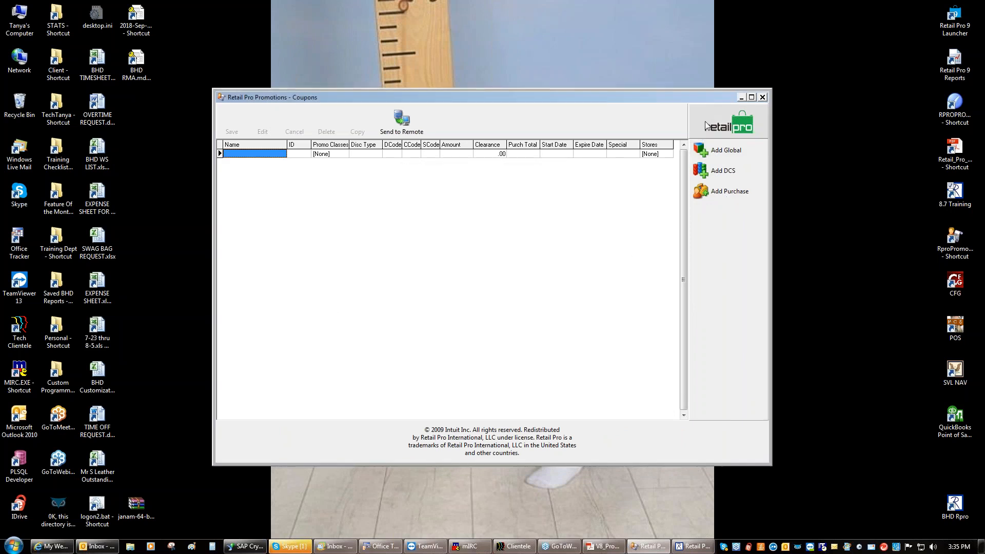
left_click(713, 156)
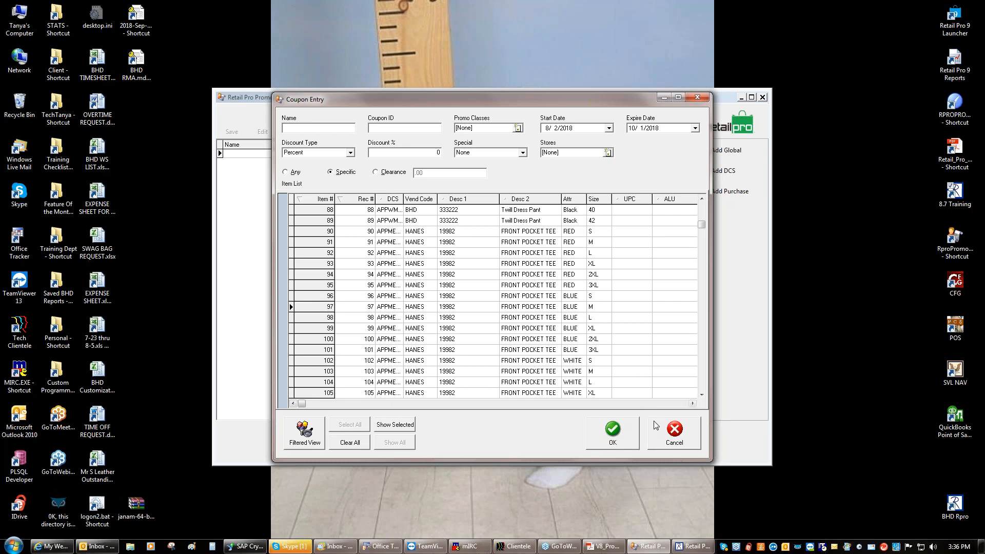
left_click(668, 431)
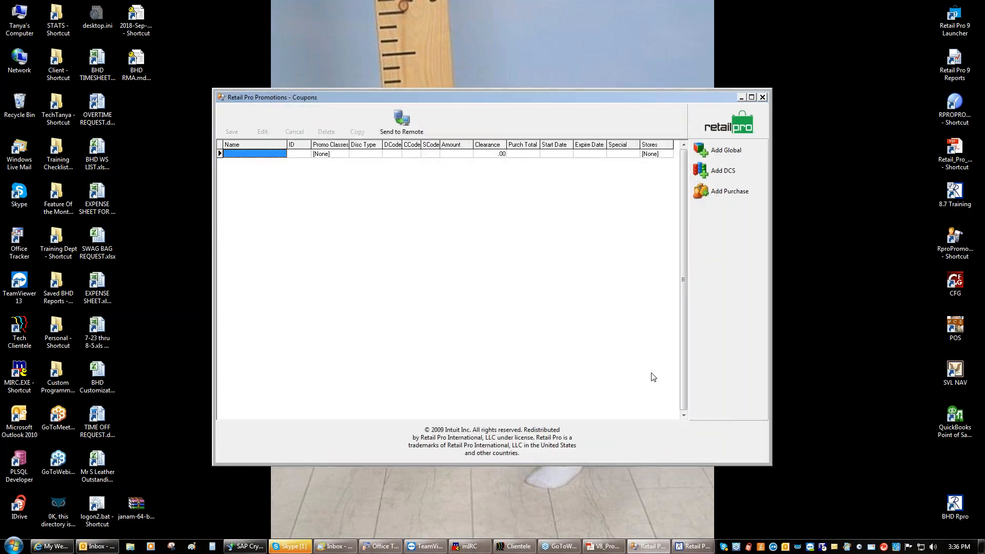
left_click(708, 128)
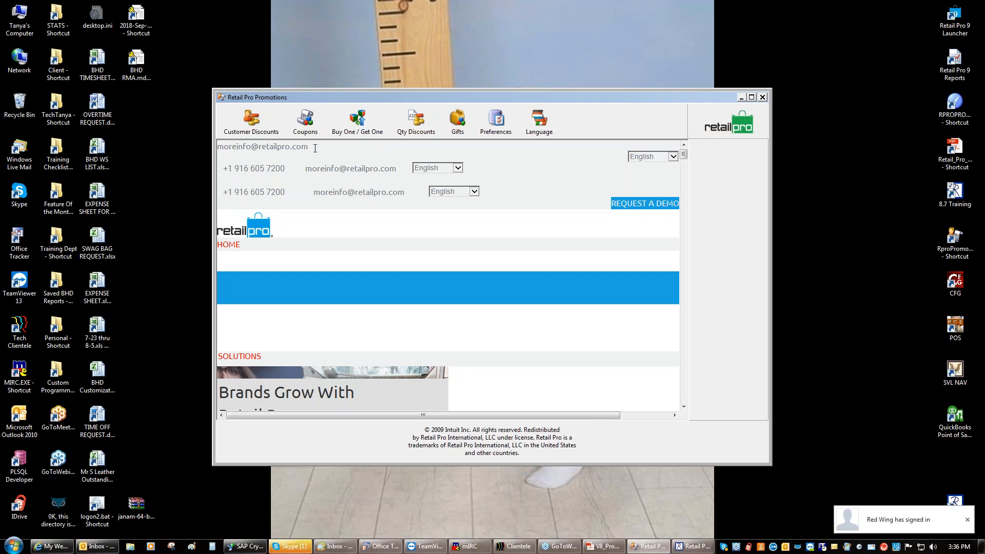
Open Customer Discounts, cancel new global and purchase-total discount entries, then return home
left_click(251, 126)
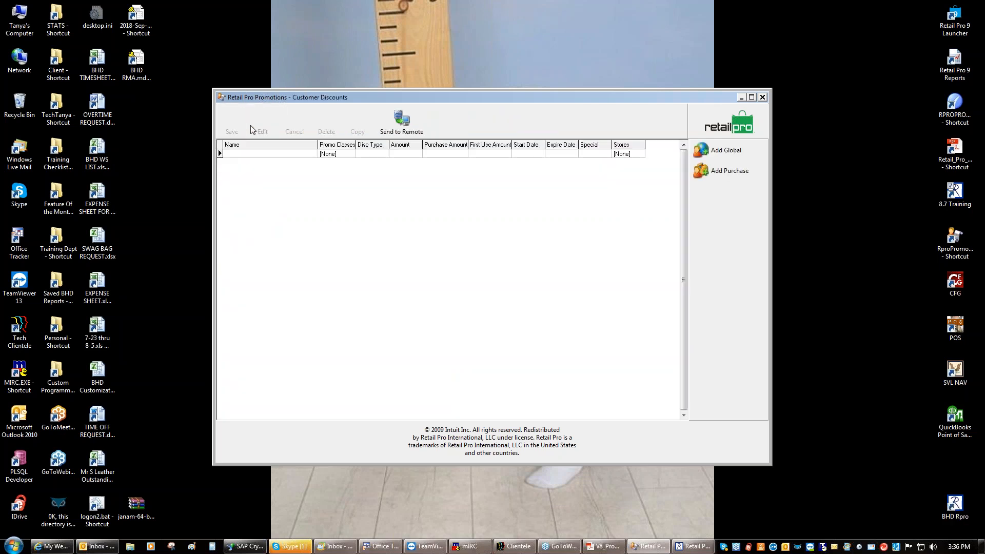
left_click(720, 153)
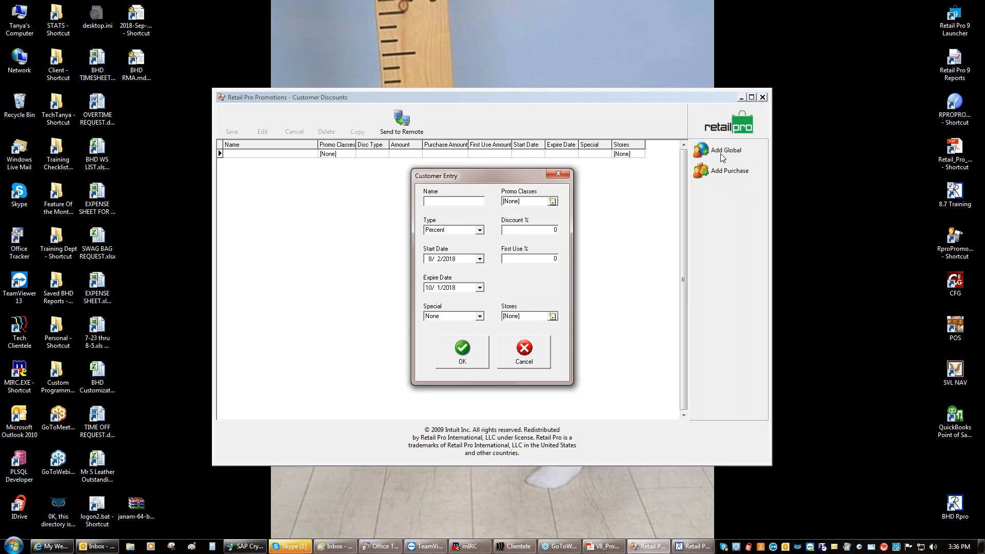
left_click(532, 355)
left_click(733, 173)
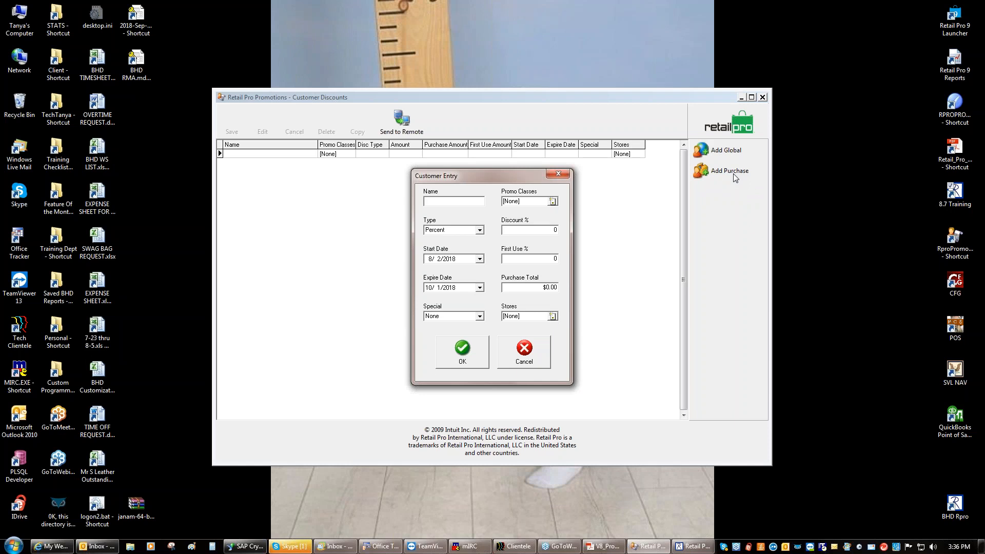
left_click(543, 355)
left_click(717, 153)
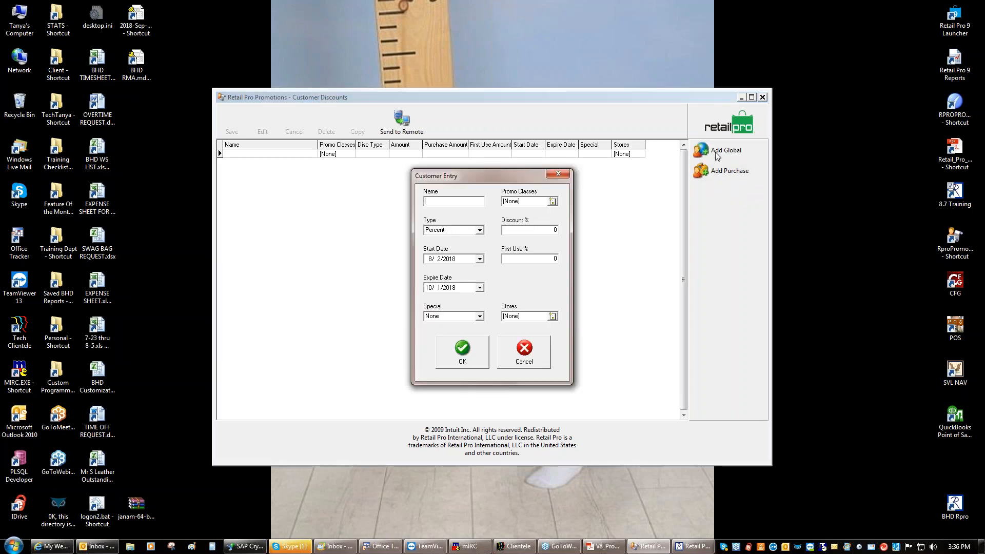
left_click(524, 353)
left_click(701, 130)
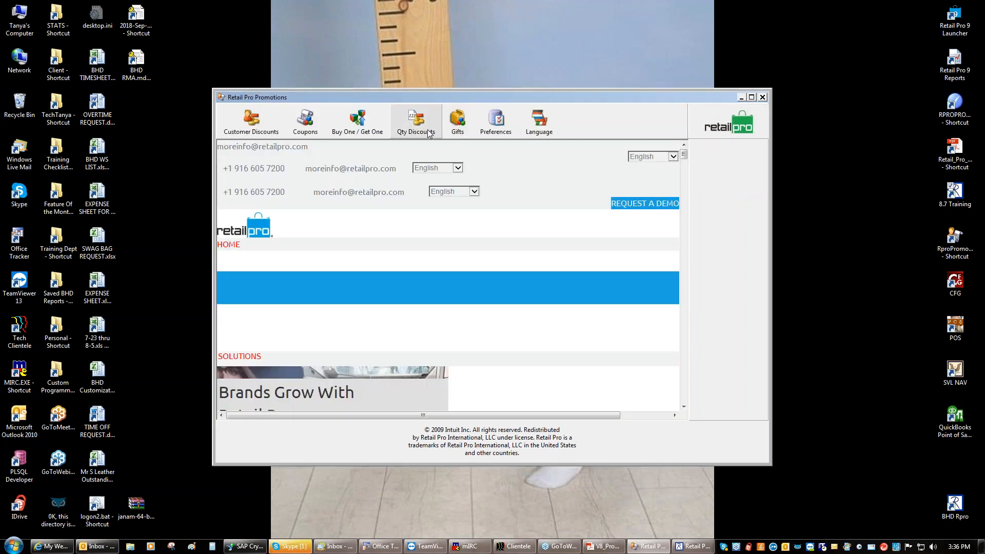
Open the Gifts list and cancel a first new gift entry without saving
left_click(456, 125)
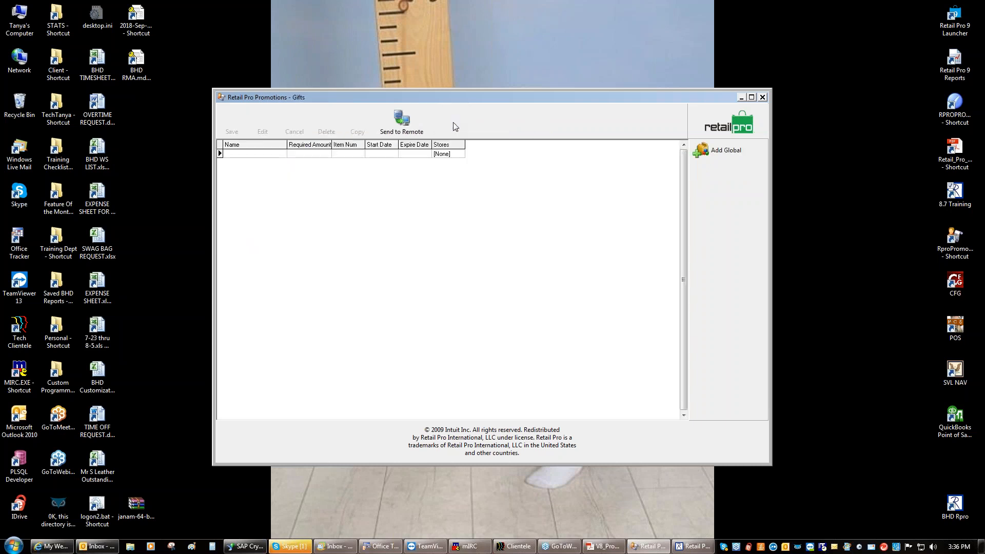
left_click(724, 149)
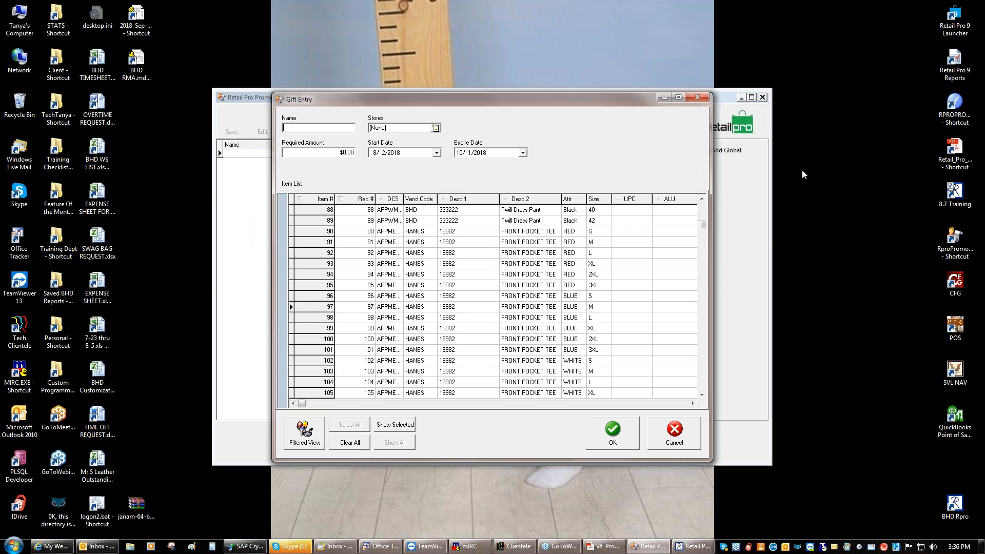
left_click(830, 157)
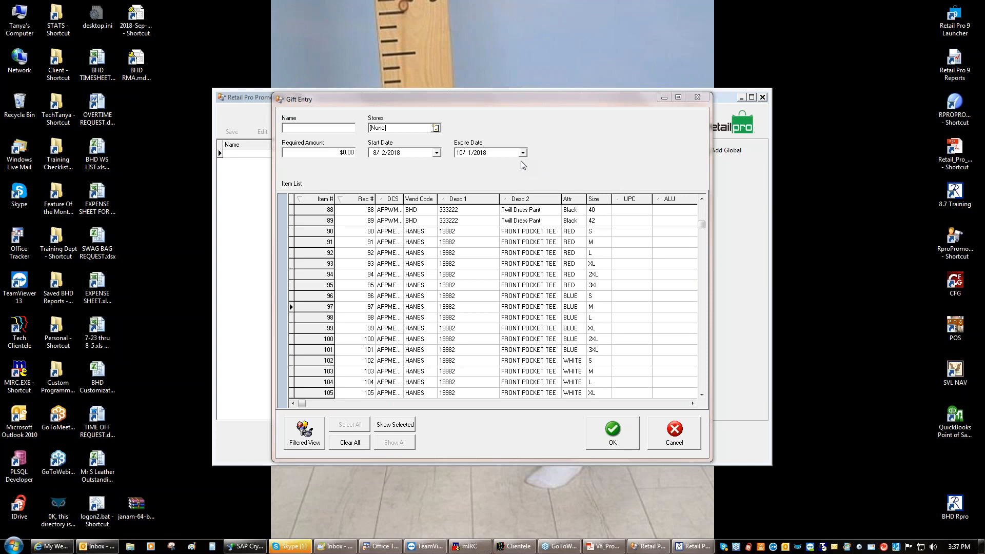
left_click(682, 430)
Save gift promotion 'test' for all stores, required amount 100, gift item 100
left_click(706, 153)
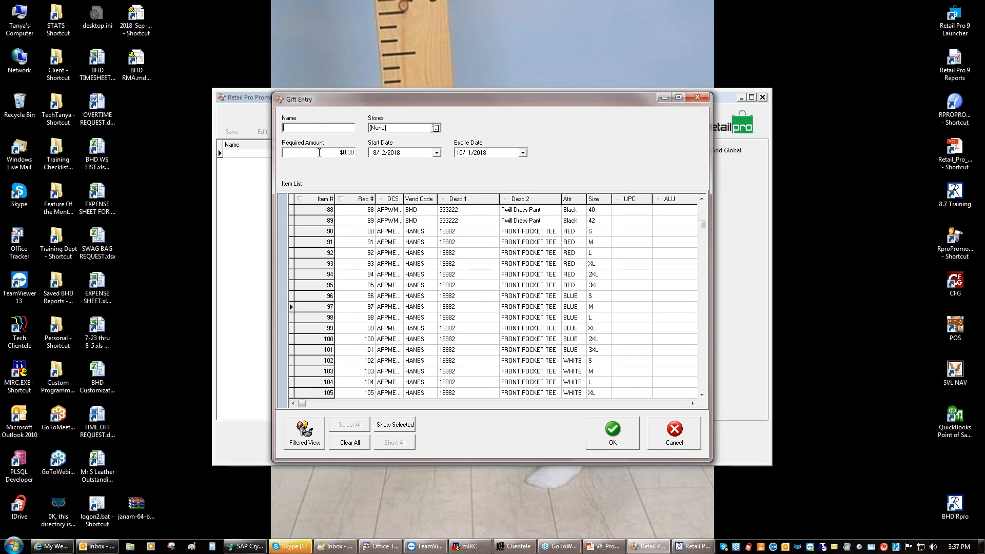
left_click(319, 153)
left_click(318, 131)
type("test")
left_click(436, 129)
left_click(463, 346)
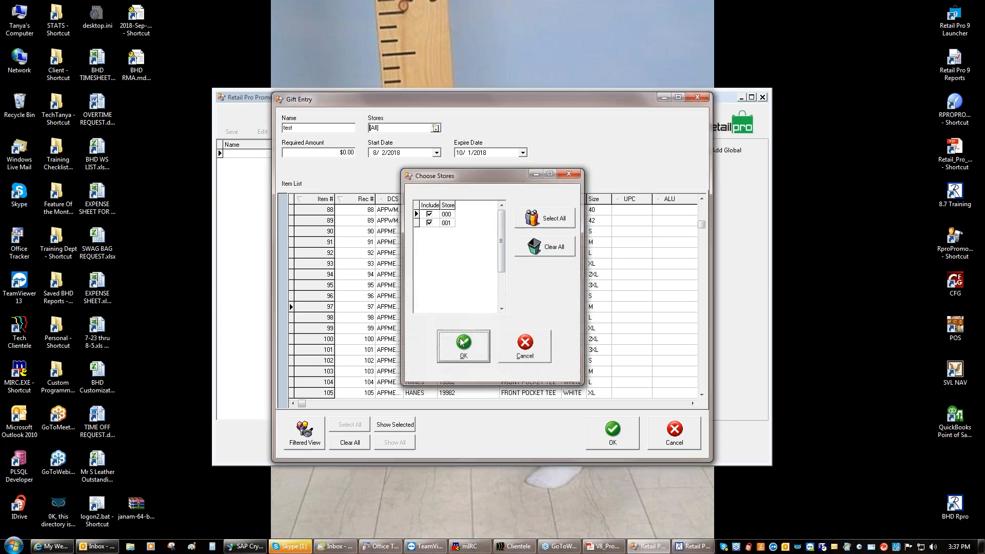
left_click(334, 152)
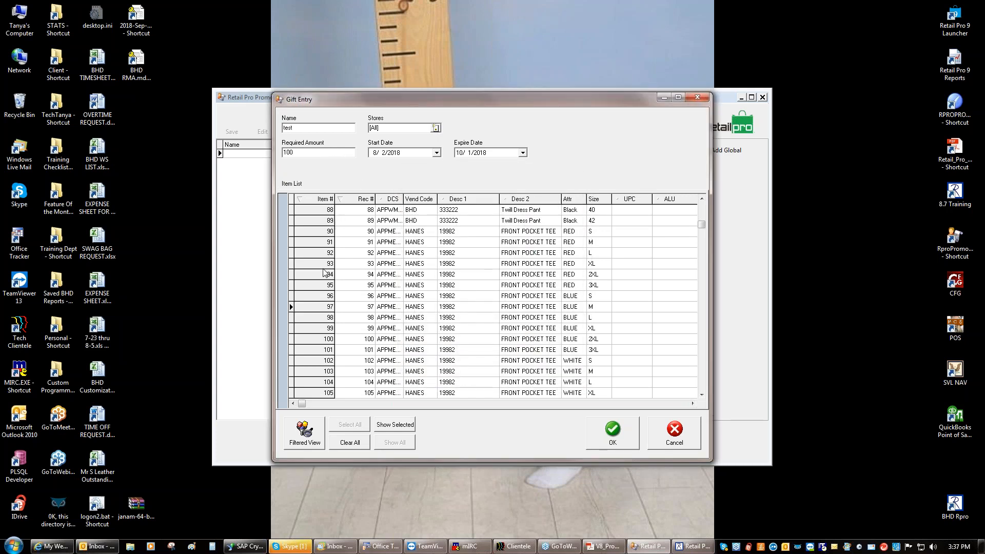
left_click(314, 343)
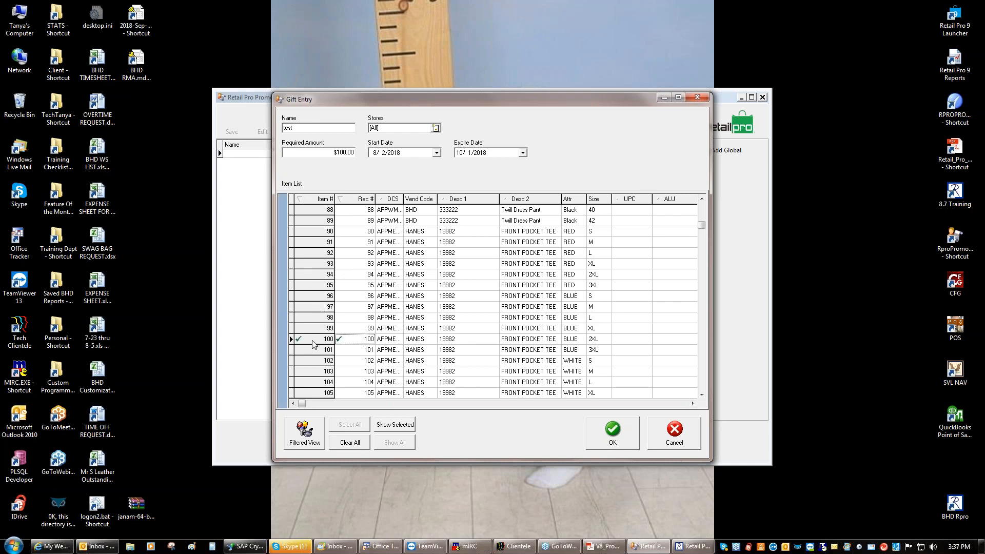
left_click(618, 436)
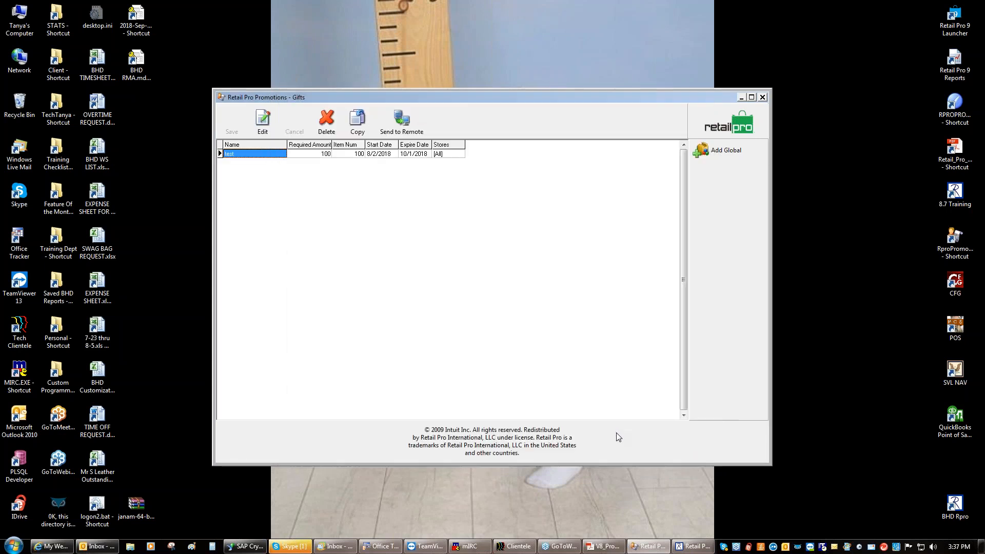
left_click(713, 119)
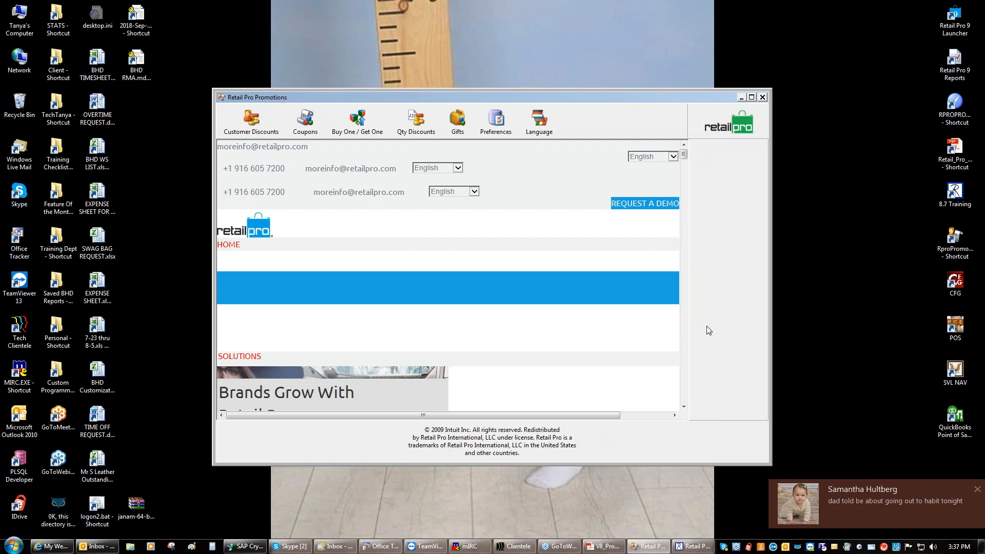
Discard the current POS receipt and exit Retail Pro Merchant Edition
left_click(693, 546)
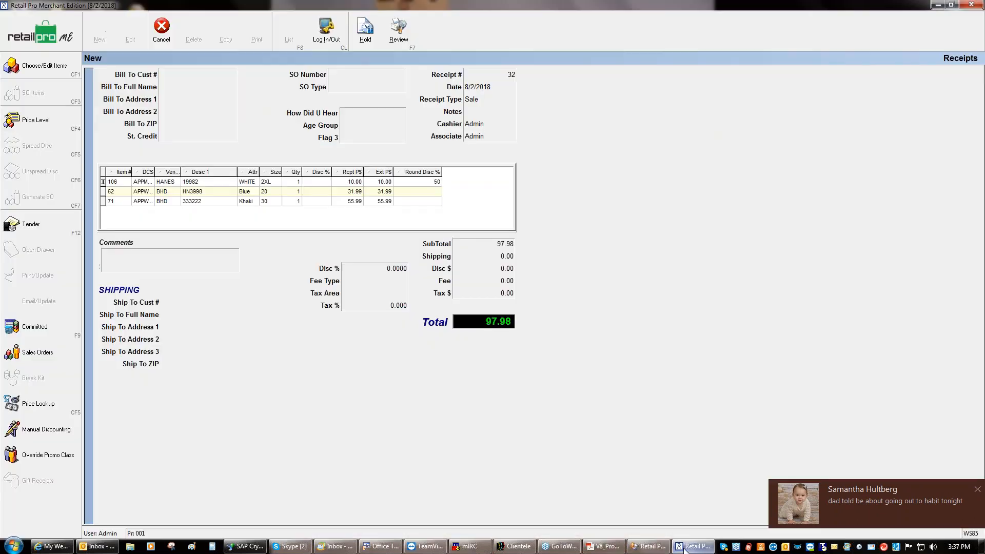
left_click(157, 20)
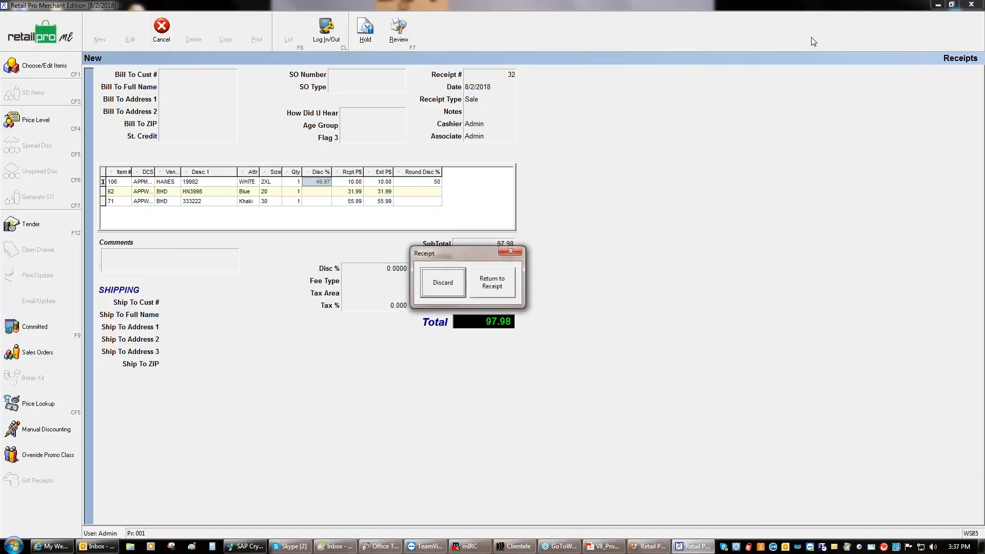
left_click(443, 288)
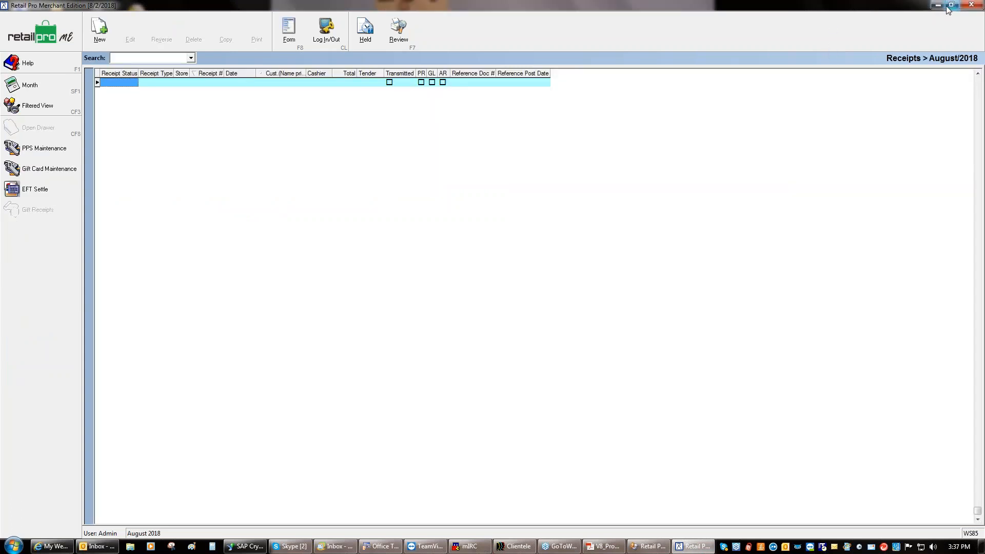
left_click(971, 4)
left_click(465, 284)
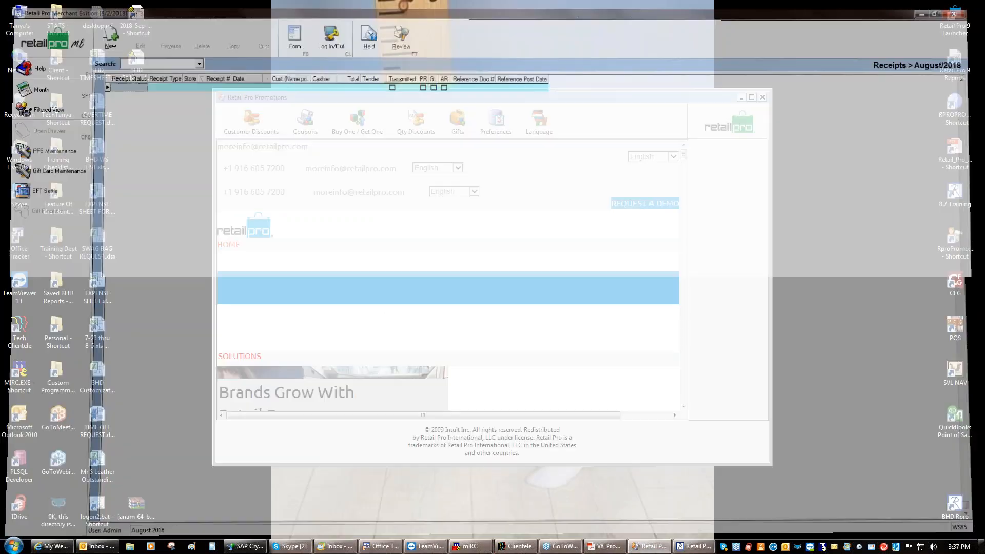
Relaunch 8.7 Training Retail Pro, log in, check the Gifts list, then hide Promotions
double_click(950, 197)
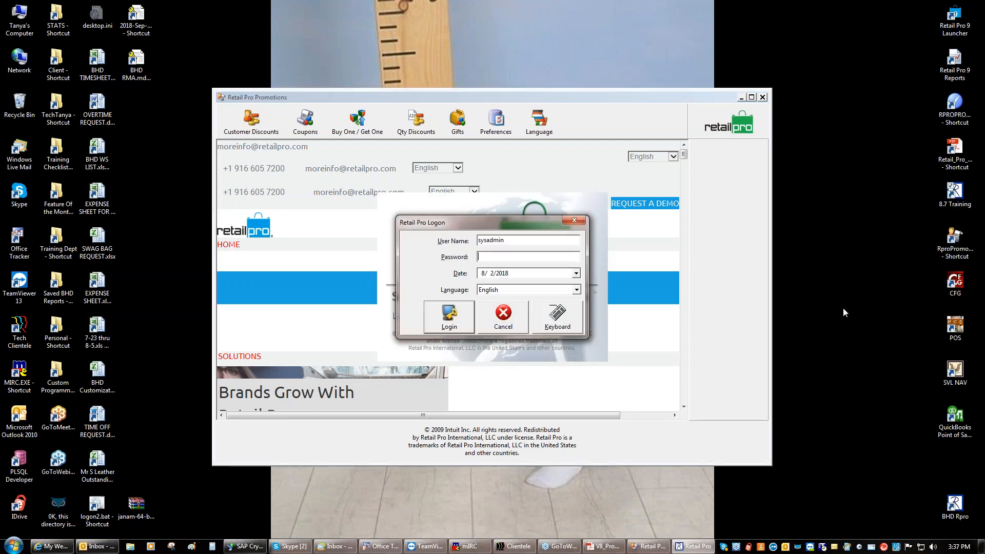
type("****")
key("Return")
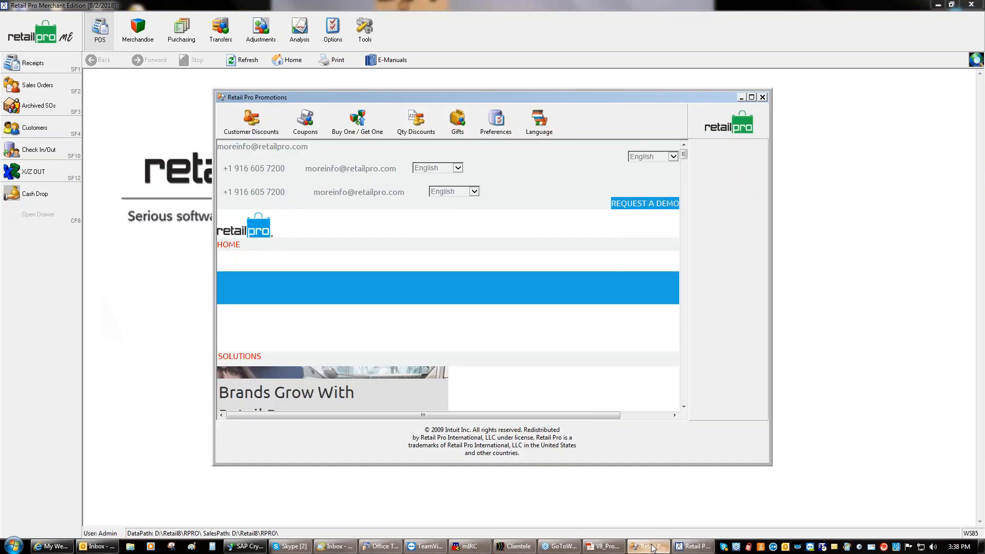
left_click(455, 126)
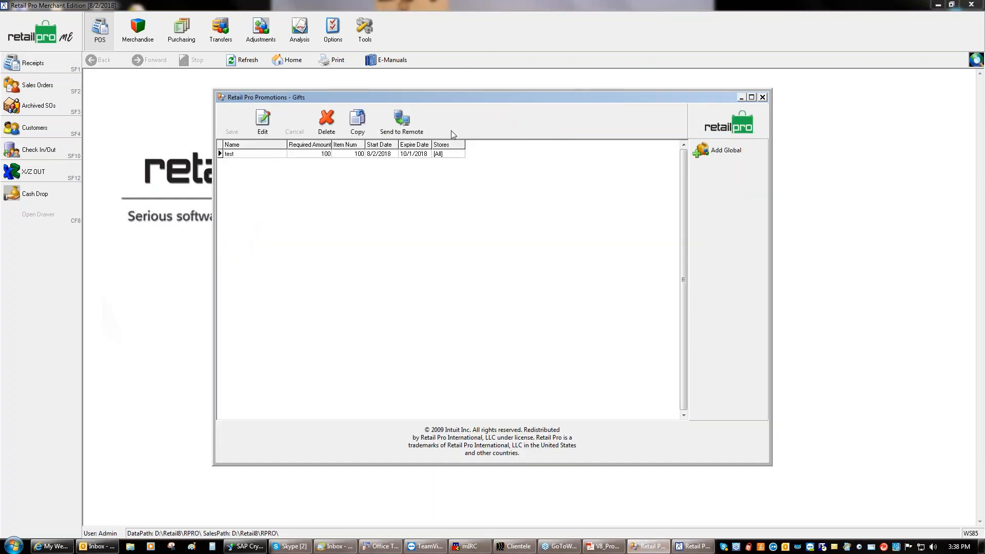
left_click(725, 118)
left_click(742, 97)
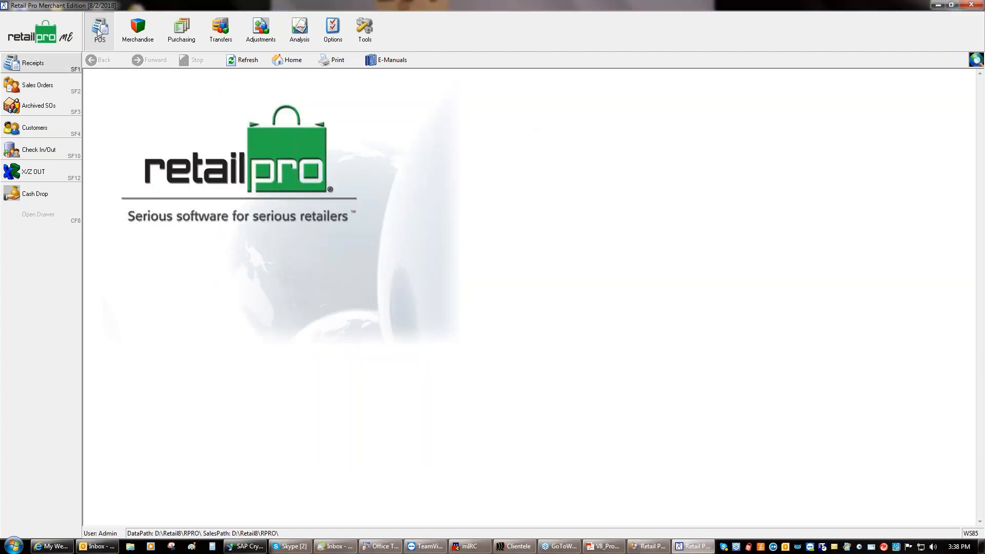
Start a new receipt and ring up items 1, 2, 5, 4 and 100
left_click(50, 62)
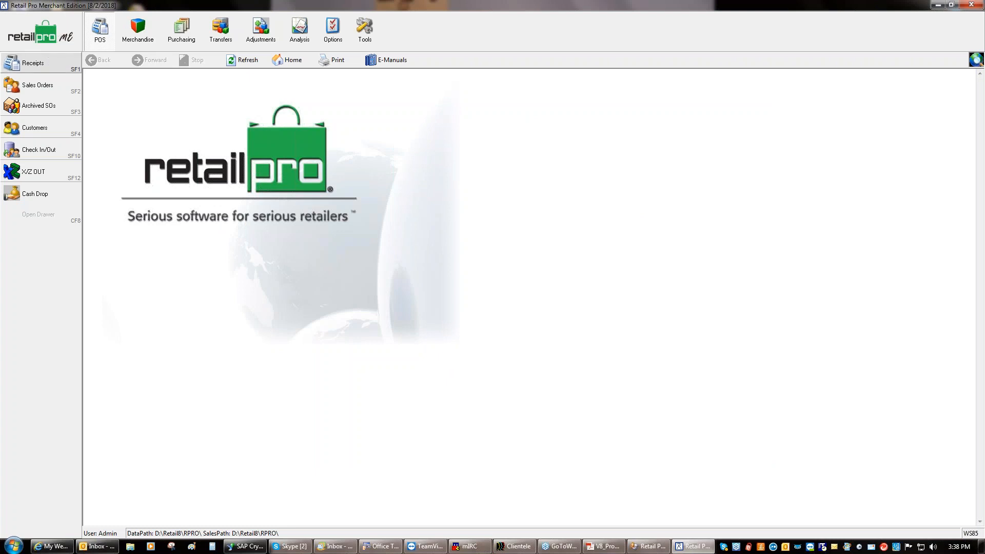
left_click(99, 32)
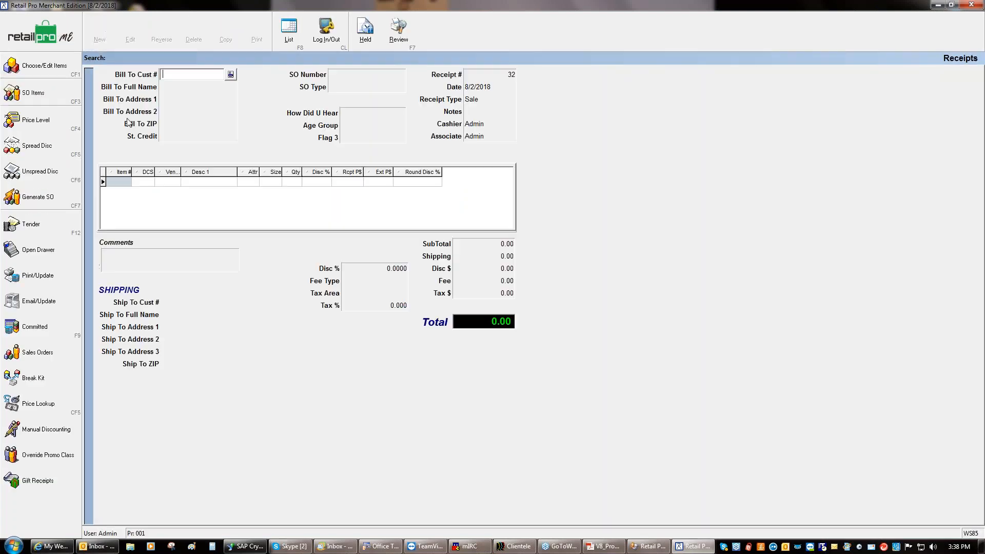
left_click(119, 183)
type("1")
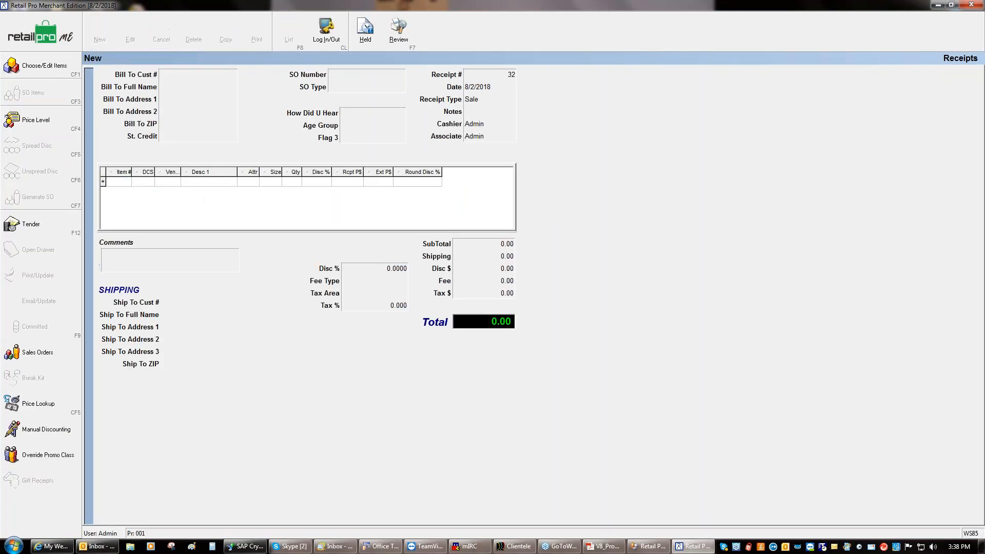
key("Return")
type("2")
key("Return")
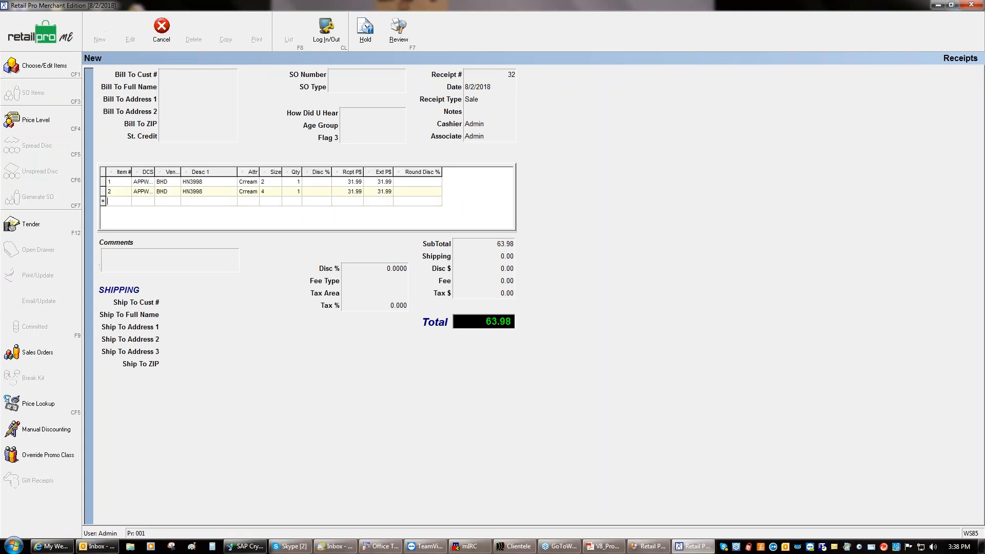
type("5")
key("Return")
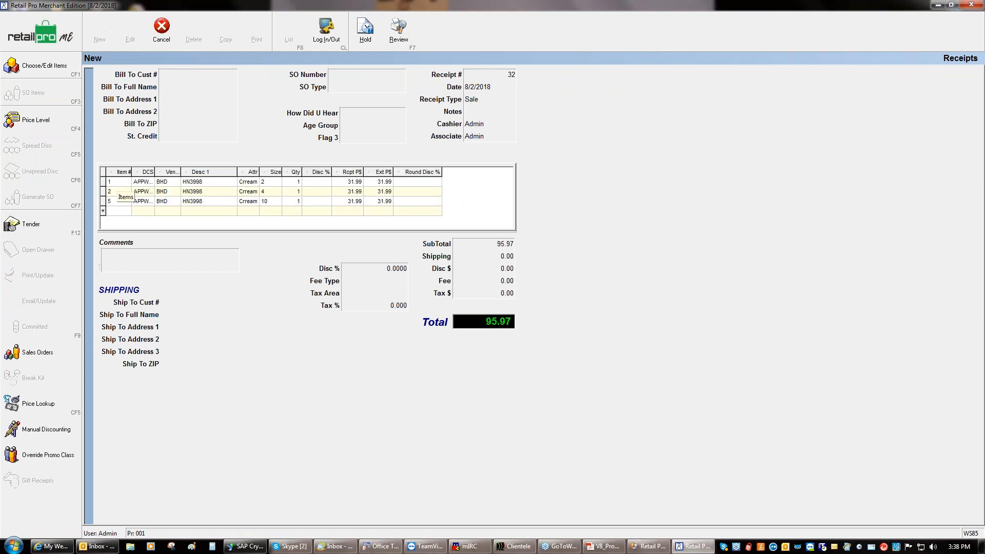
type("4")
key("Return")
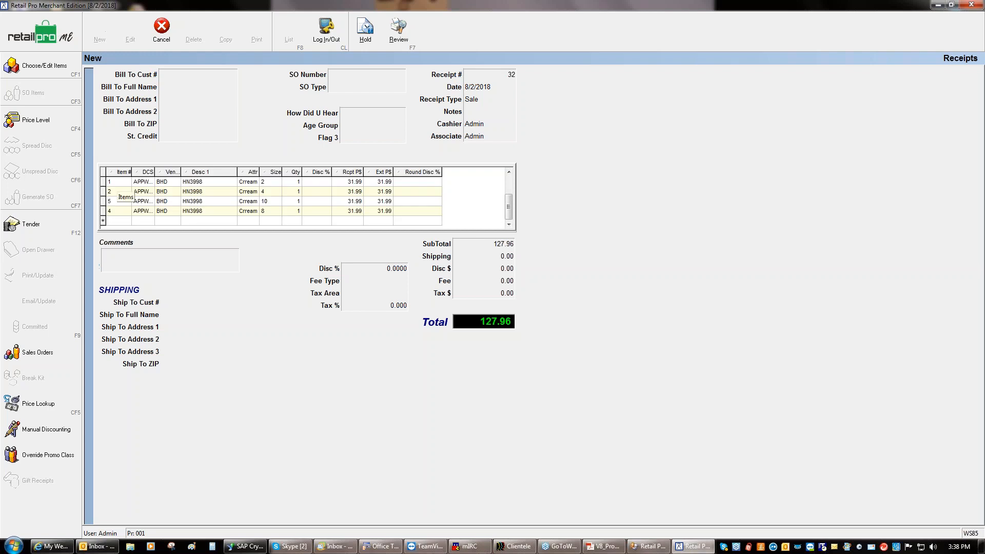
type("100")
key("Return")
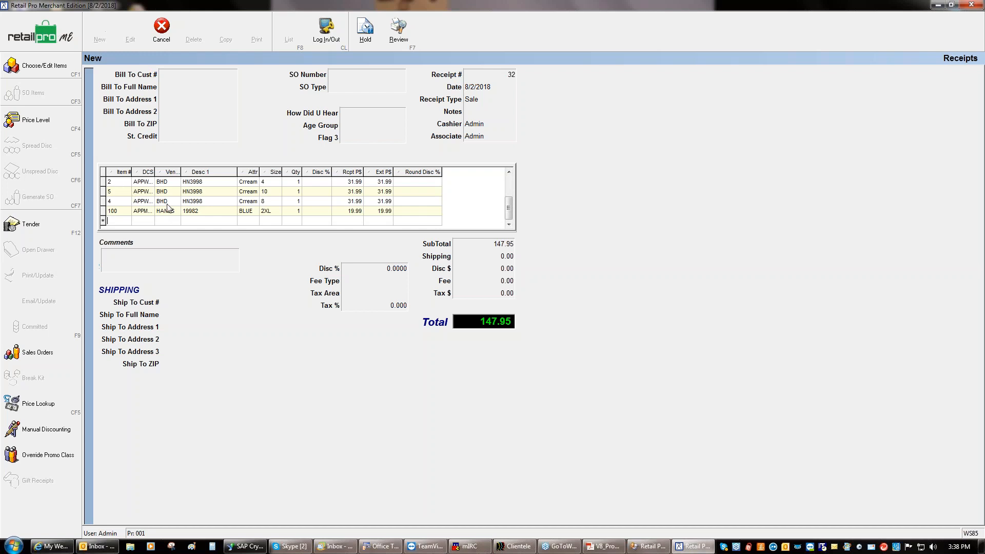
Cancel and discard the receipt, returning to the POS home screen
left_click(60, 41)
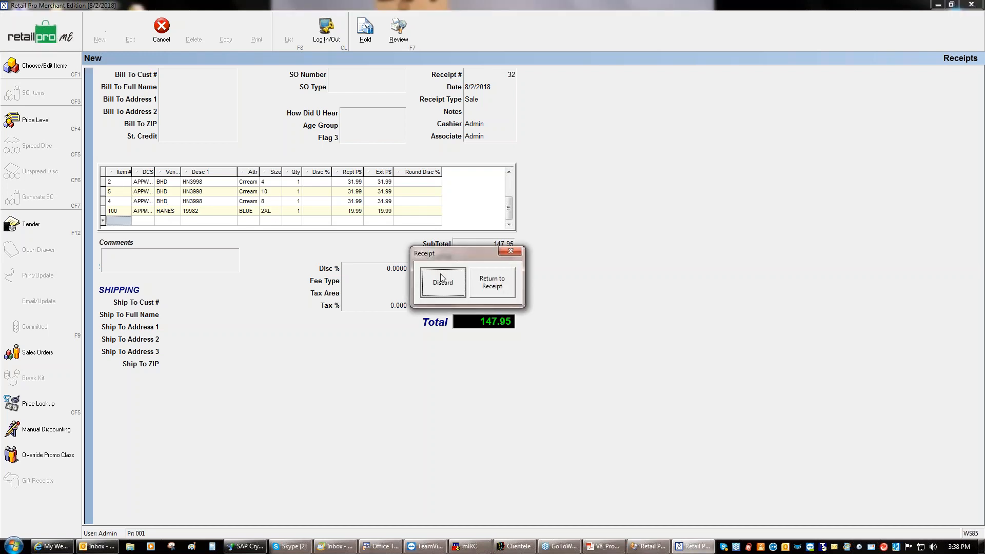
key("Return")
left_click(66, 40)
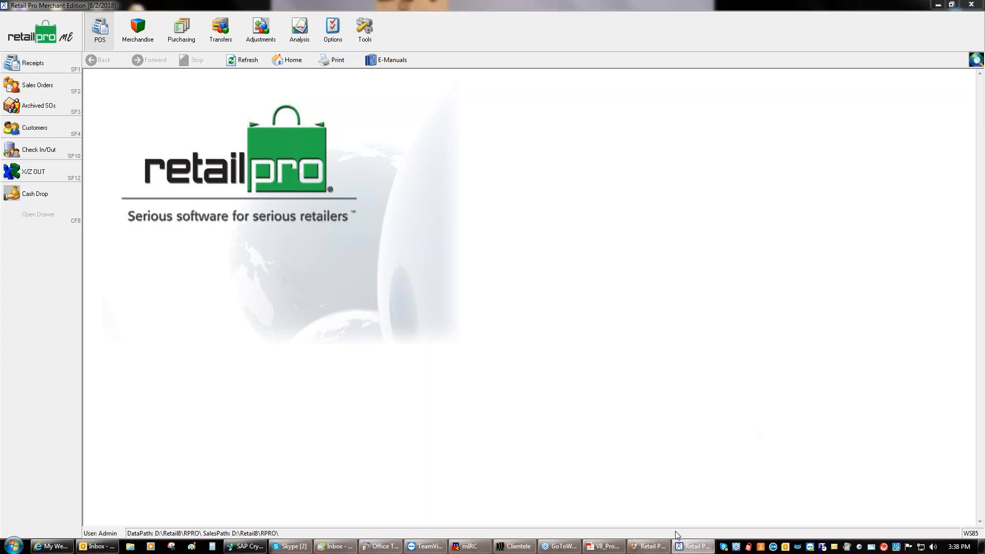
Delete the test gift promotion from the Gifts list and return to the promotions home page
left_click(653, 546)
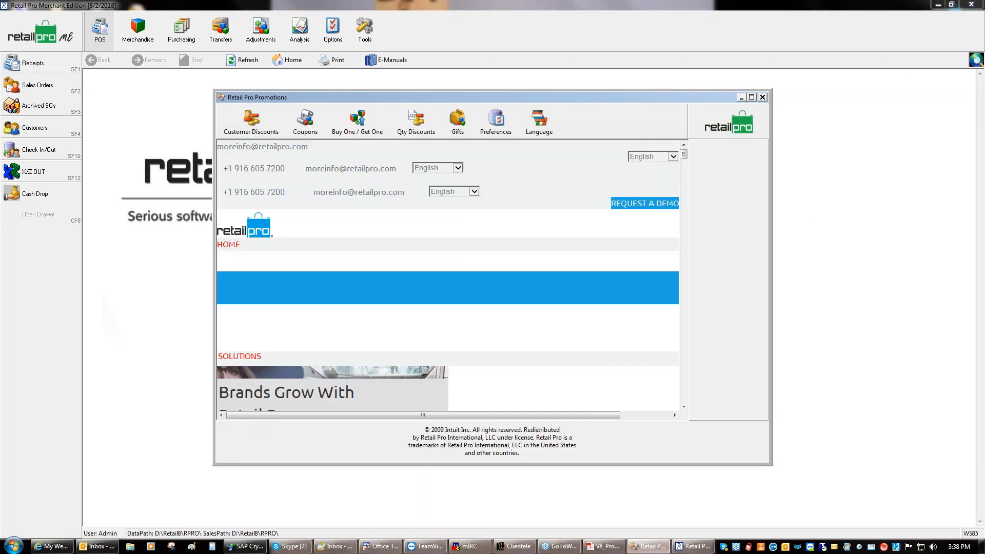
left_click(459, 129)
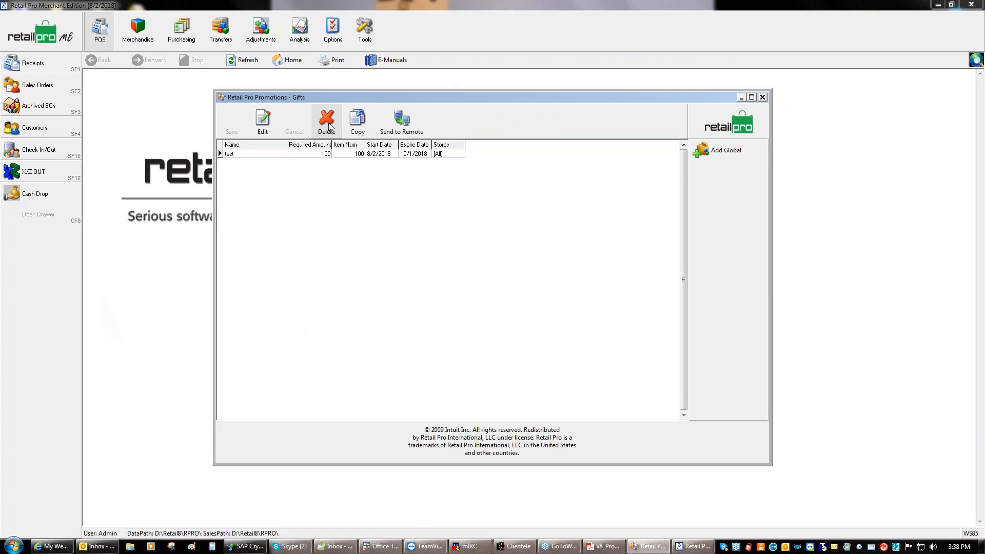
left_click(329, 126)
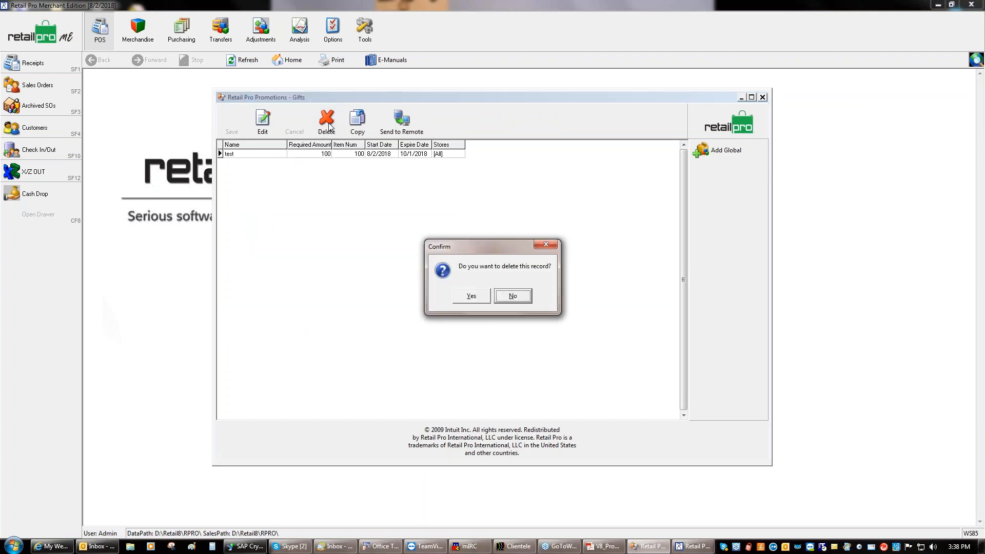
left_click(470, 298)
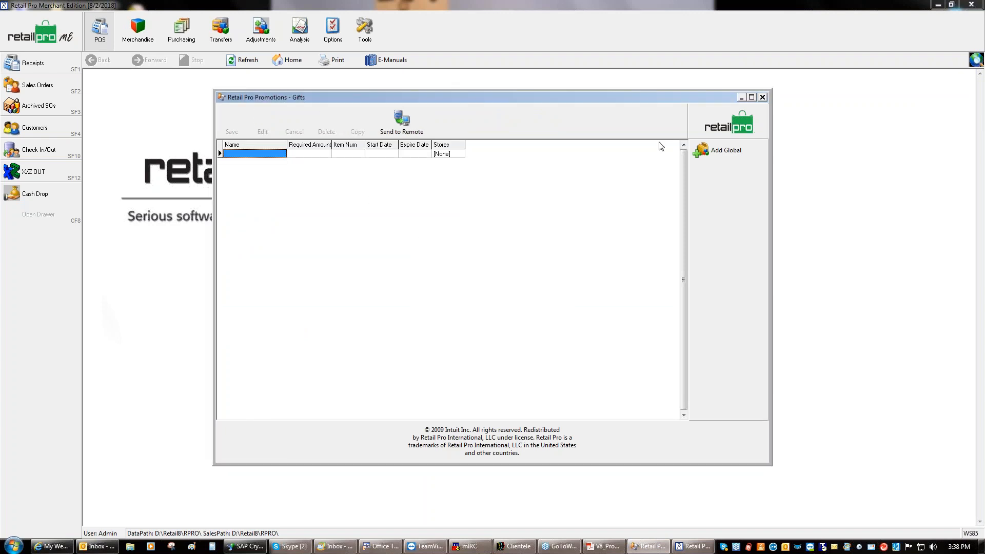
left_click(705, 124)
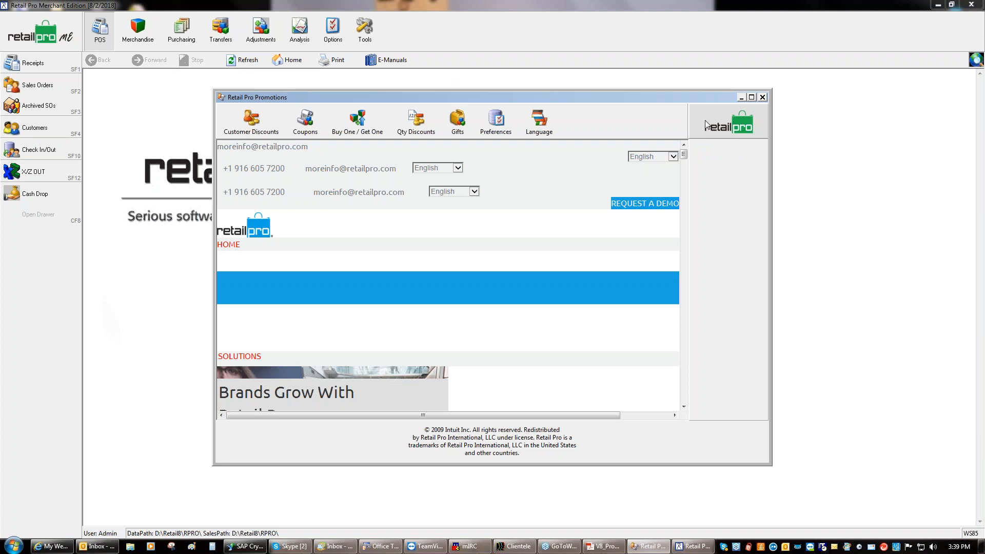
left_click(347, 127)
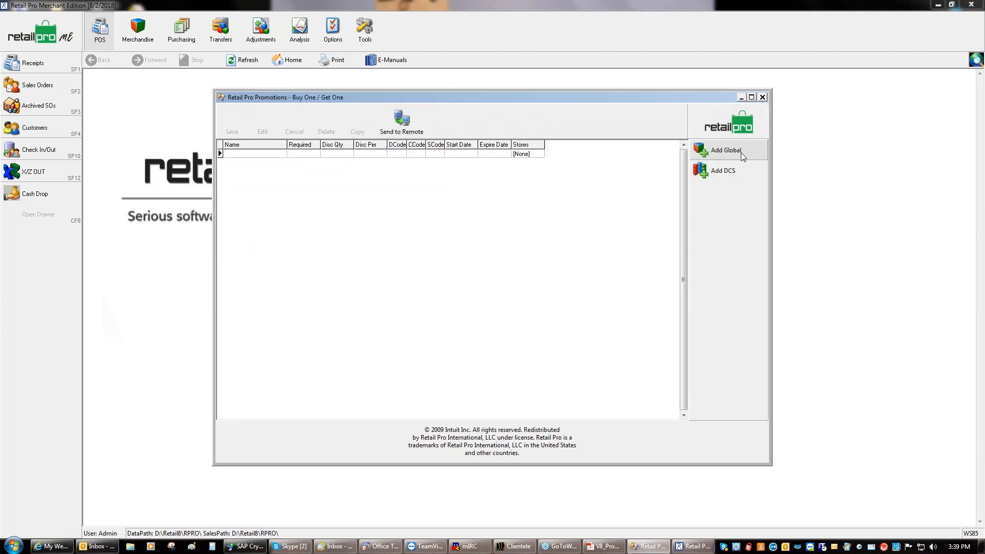
left_click(875, 320)
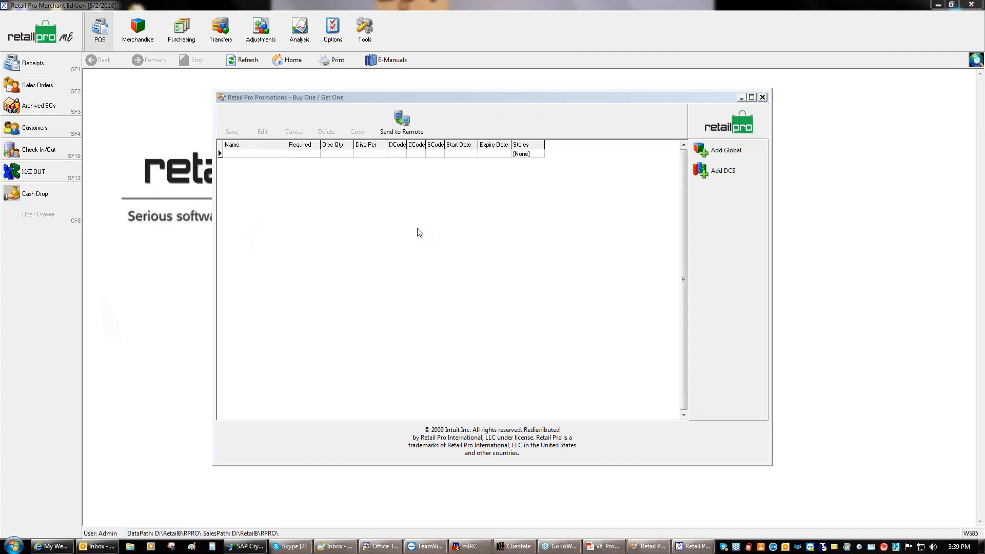
left_click(699, 163)
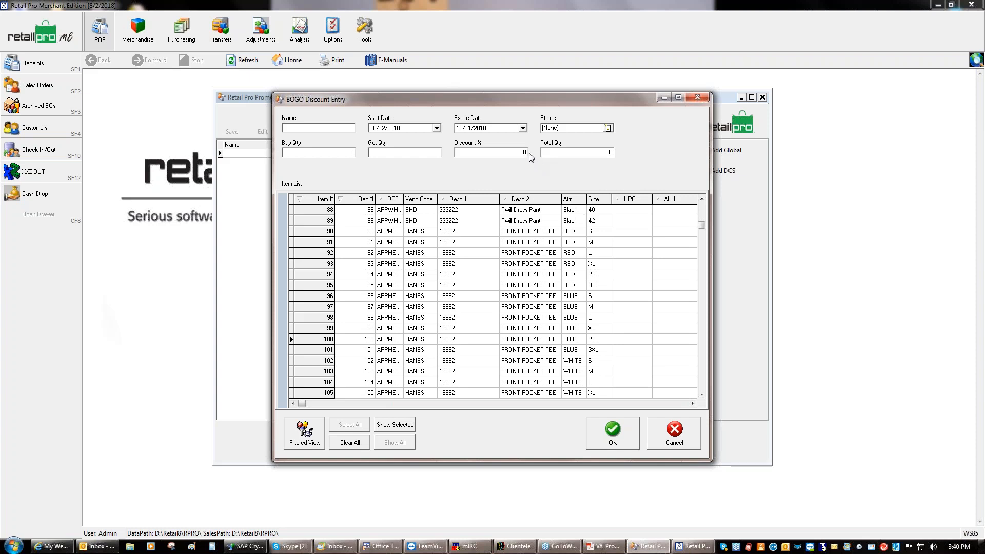
left_click(661, 431)
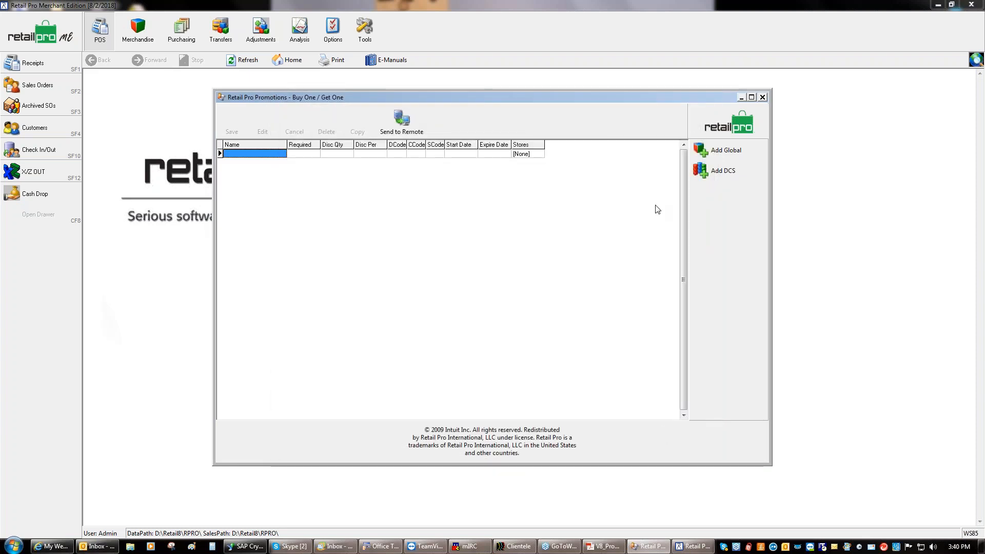
left_click(708, 118)
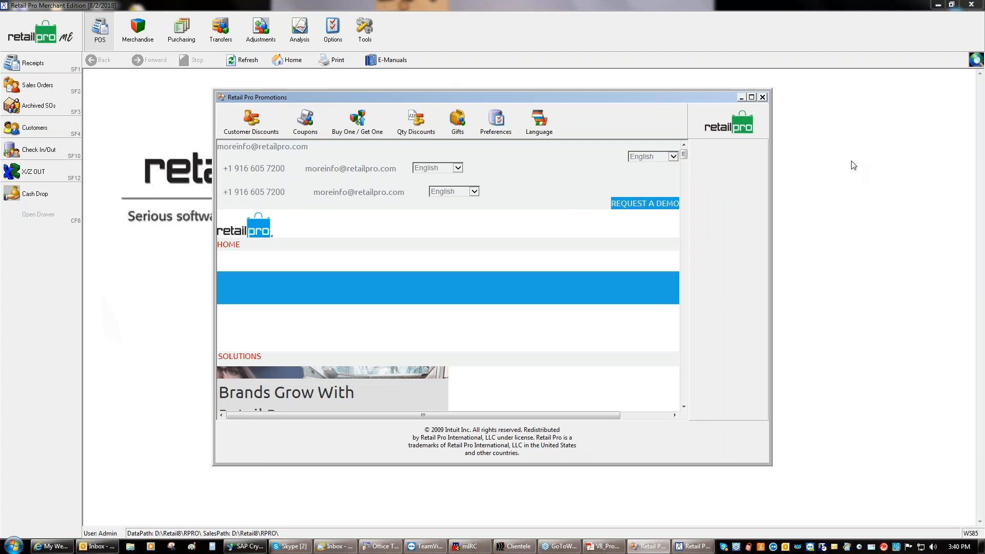
left_click(834, 160)
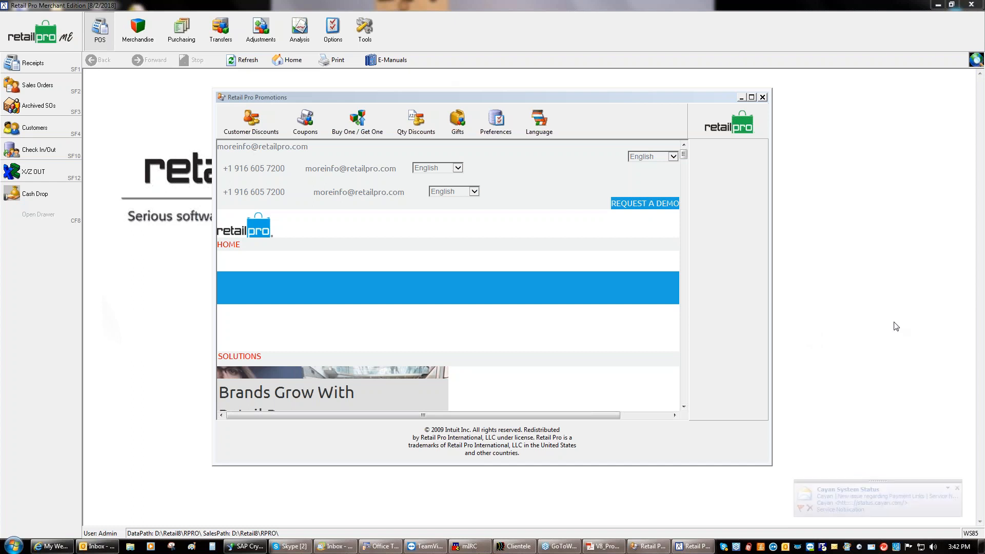
left_click(607, 547)
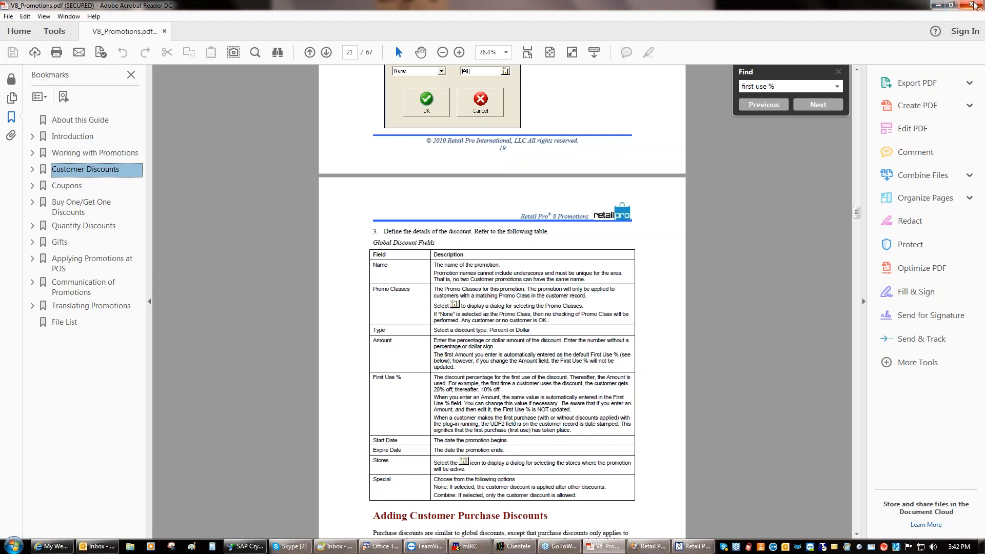
key("ctrl+f")
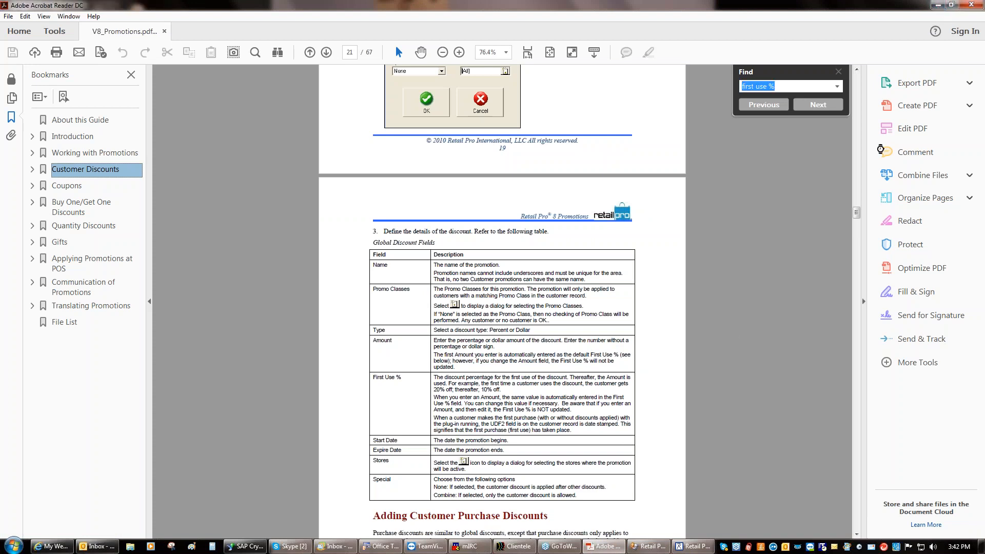
key("alt+Tab")
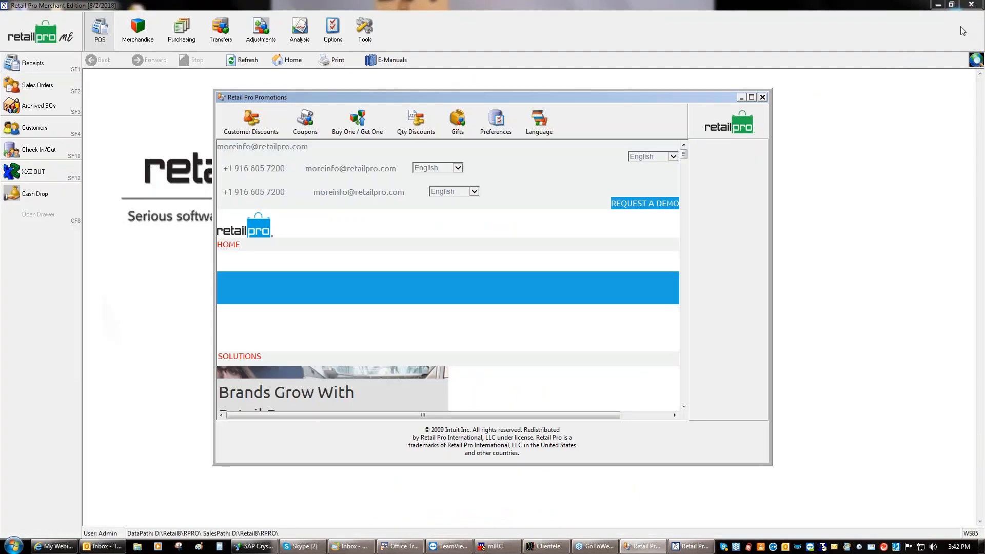